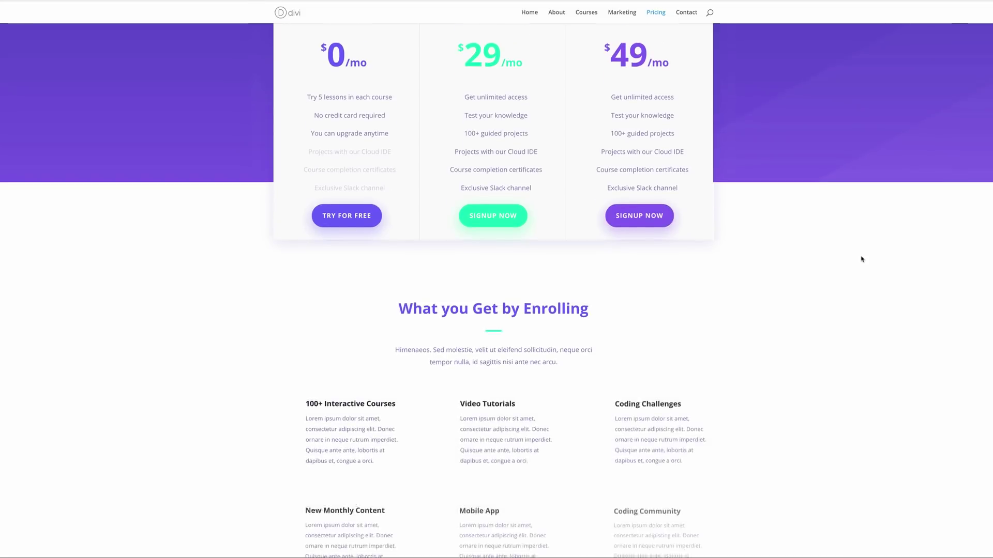
scroll(862, 258, "down", 3)
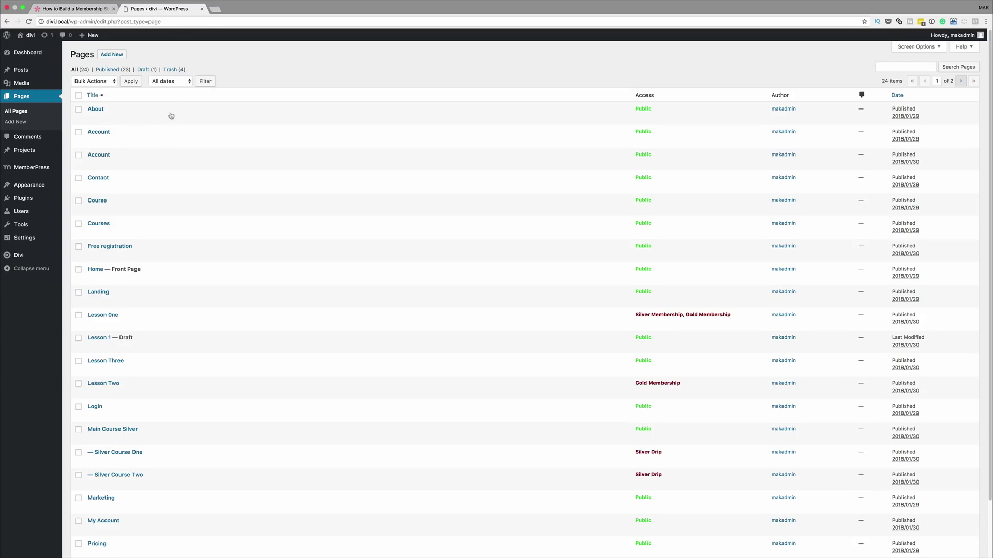
- Set the theme accent color to #7272ff in the theme customizer's layout settings, publish the change and close the customizer
mouse_move(33, 188)
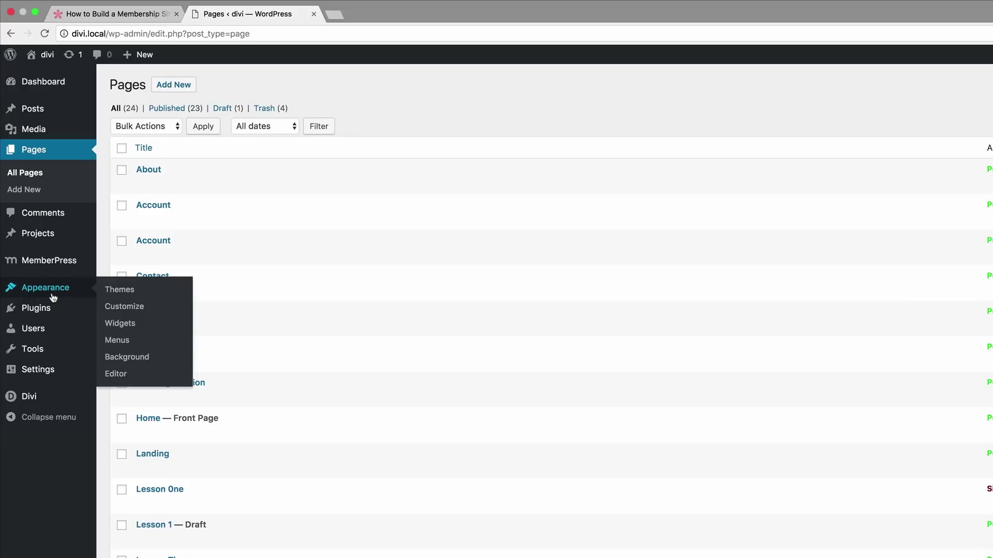
left_click(125, 308)
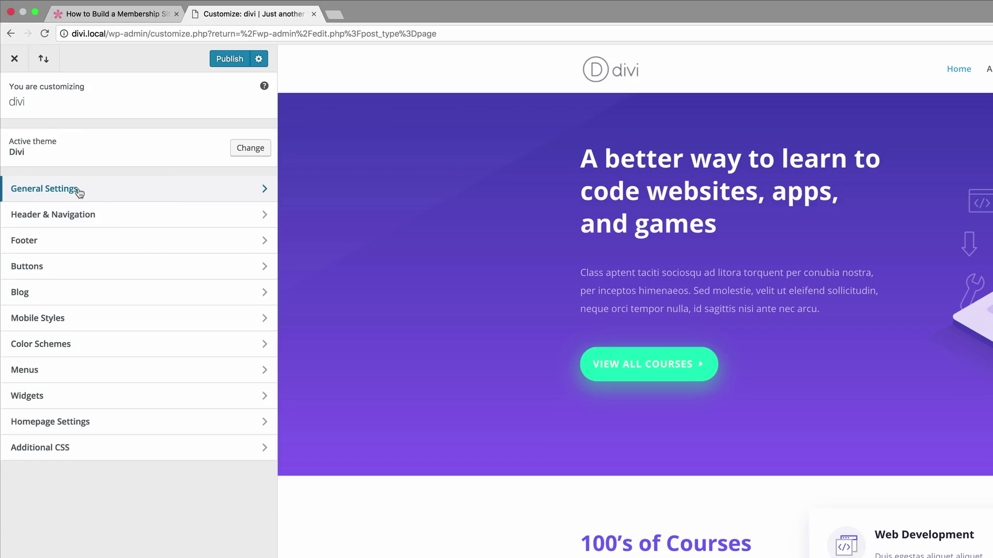
left_click(79, 191)
left_click(52, 165)
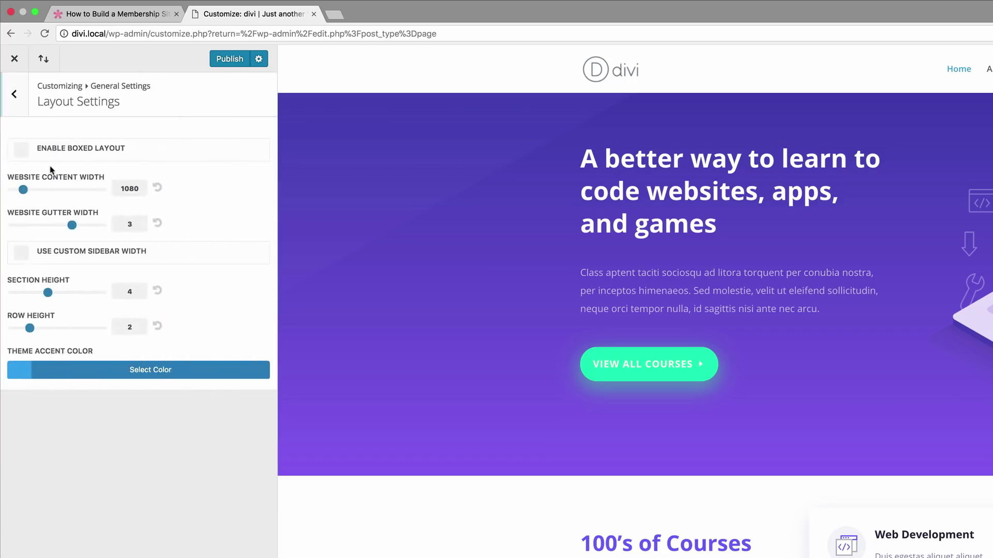
left_click(24, 375)
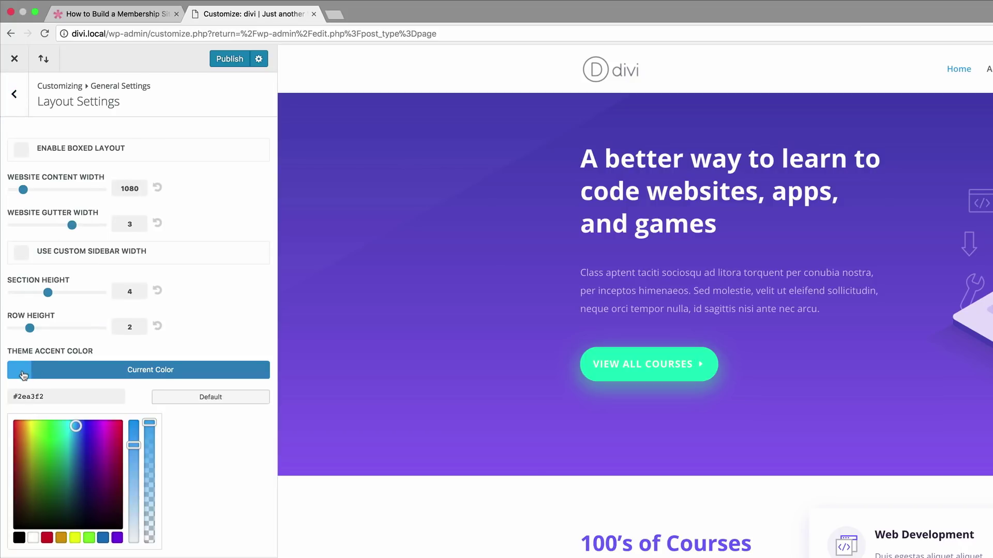
left_click_drag(16, 396, 57, 395)
type("7272ff")
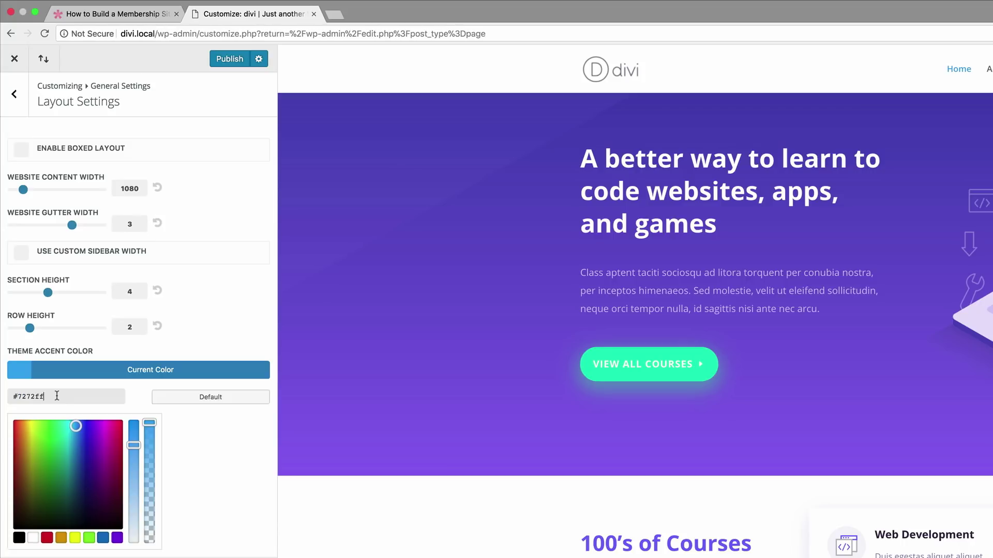
left_click(188, 447)
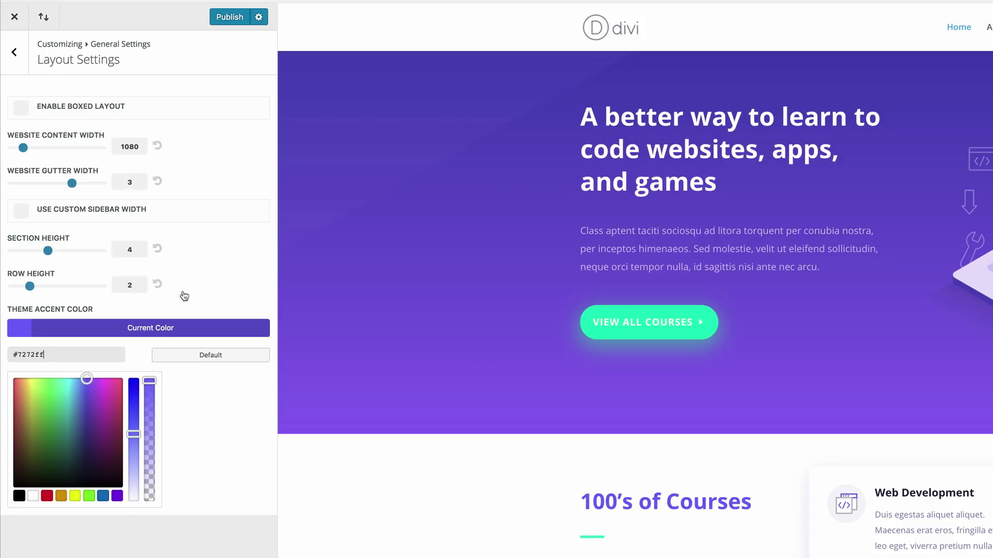
left_click(234, 19)
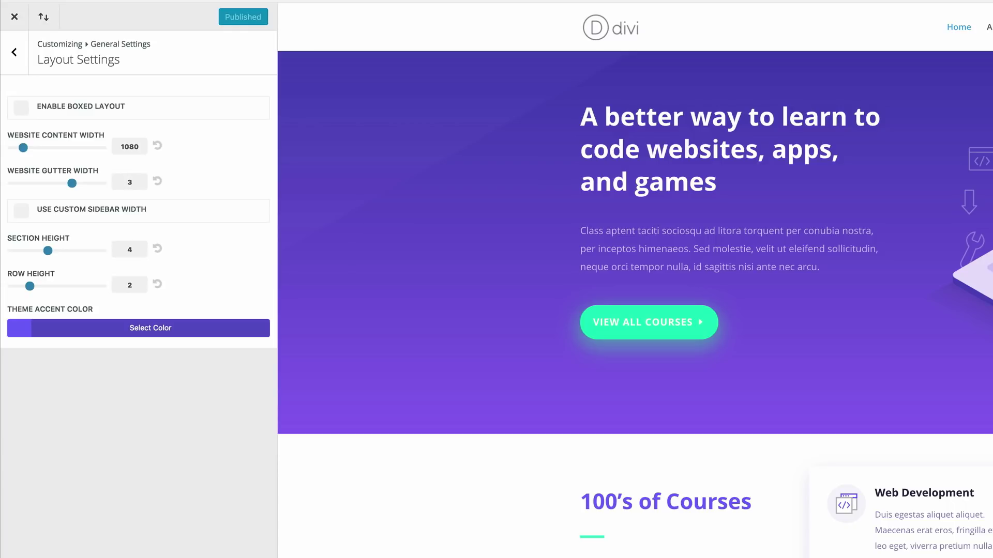
left_click(16, 19)
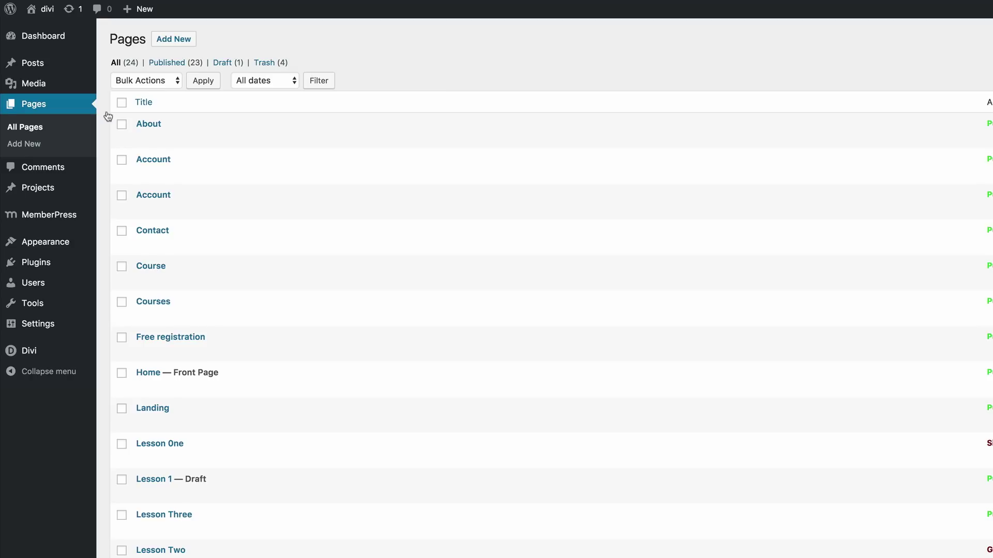
- Create a new page titled "Generic" and switch it to the Divi Builder
left_click(181, 39)
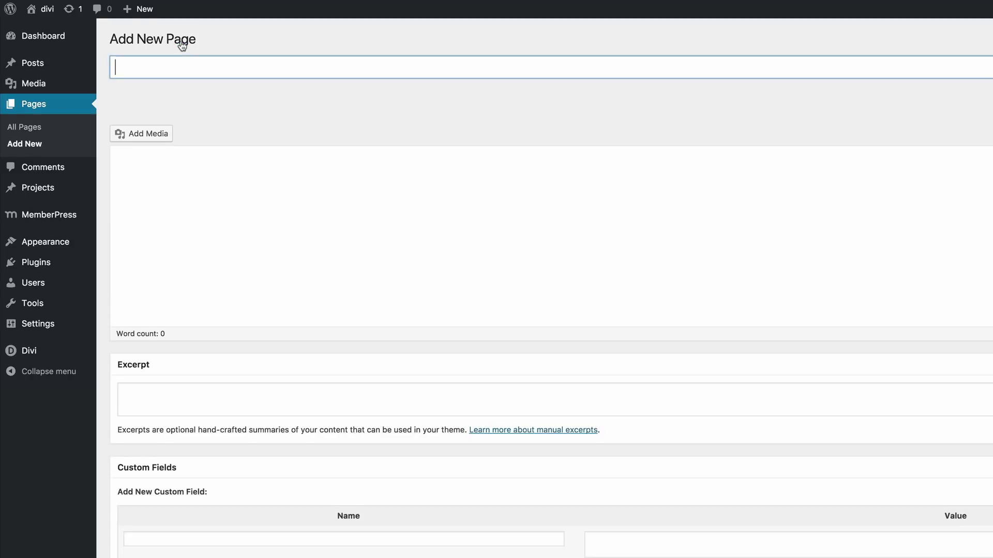
left_click(176, 69)
type("Generic")
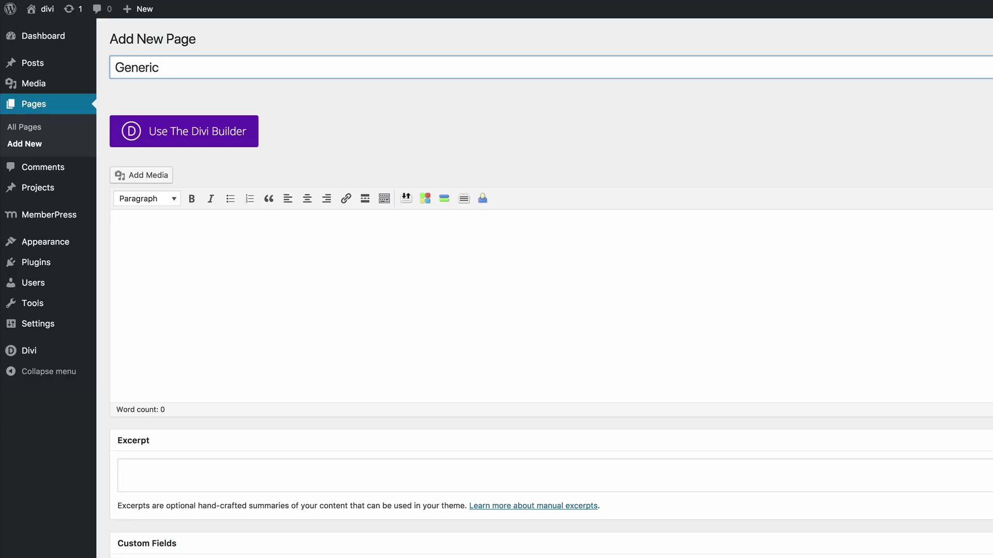
left_click(193, 138)
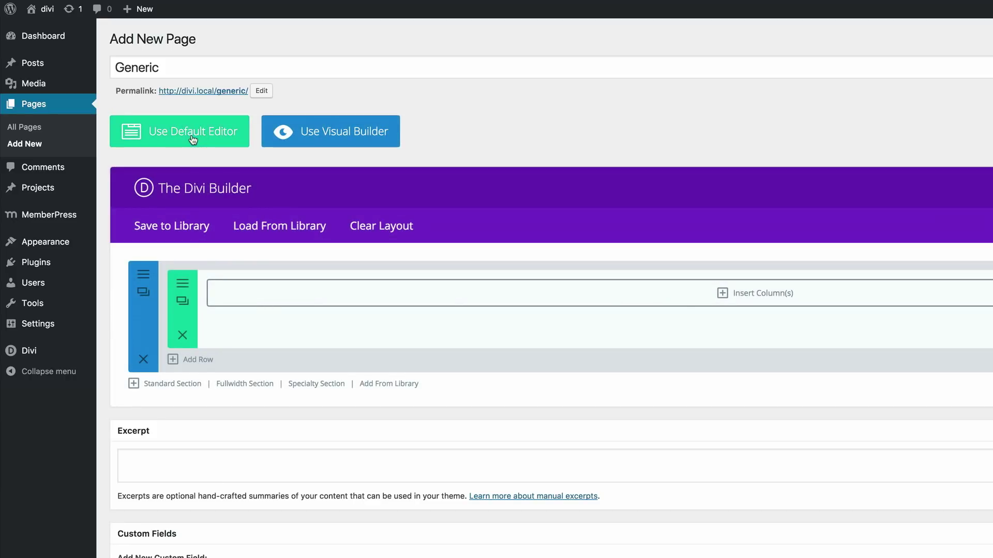
- Load the saved Coding Contact layout from the library into the page and publish it
left_click(279, 231)
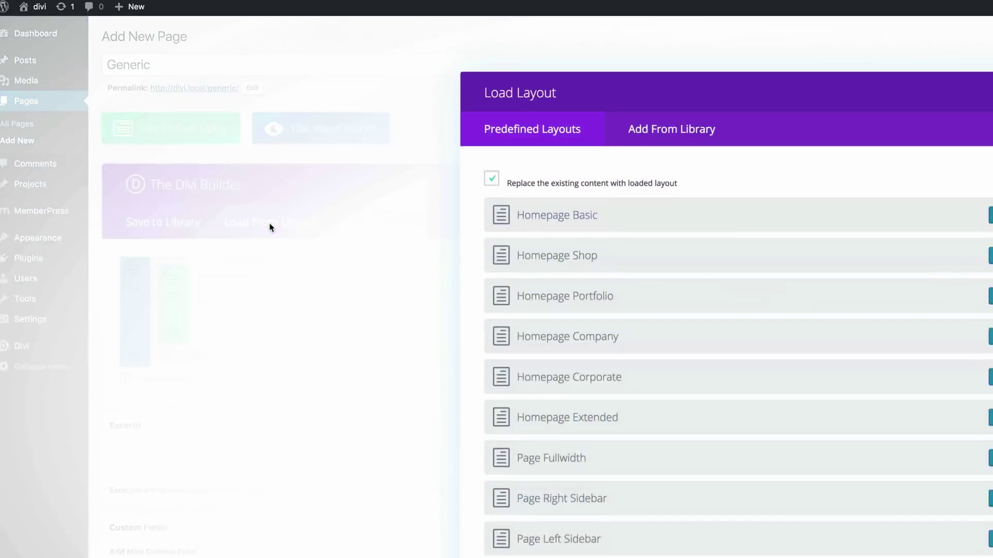
left_click(428, 63)
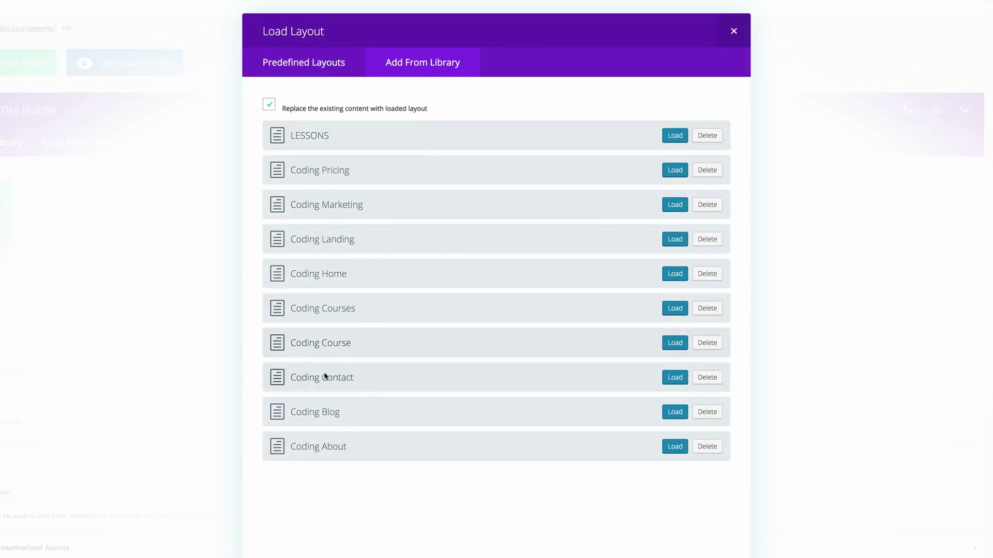
left_click(677, 378)
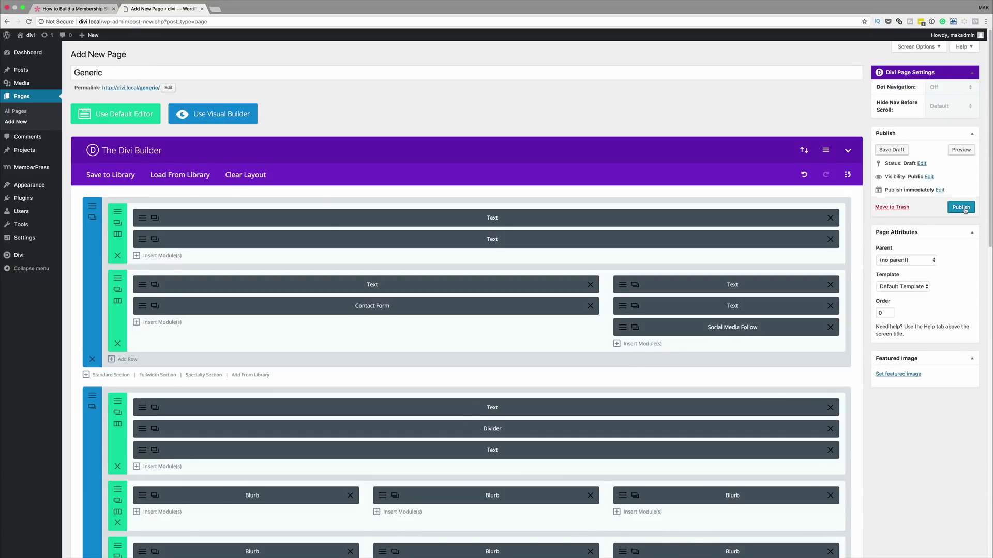
left_click(965, 210)
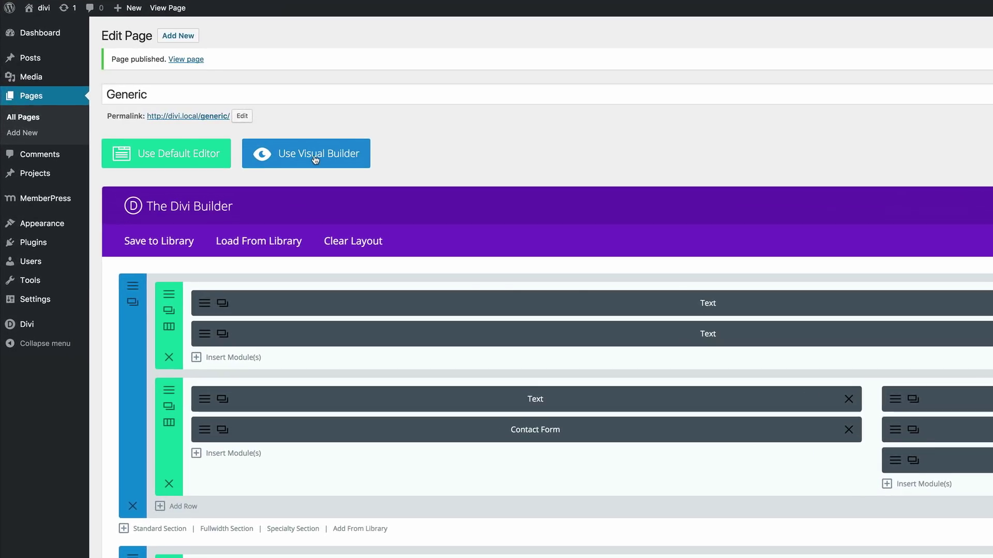
- Open the page in the Visual Builder and delete the Frequently Asked Questions section and the remaining sections below it
left_click(315, 160)
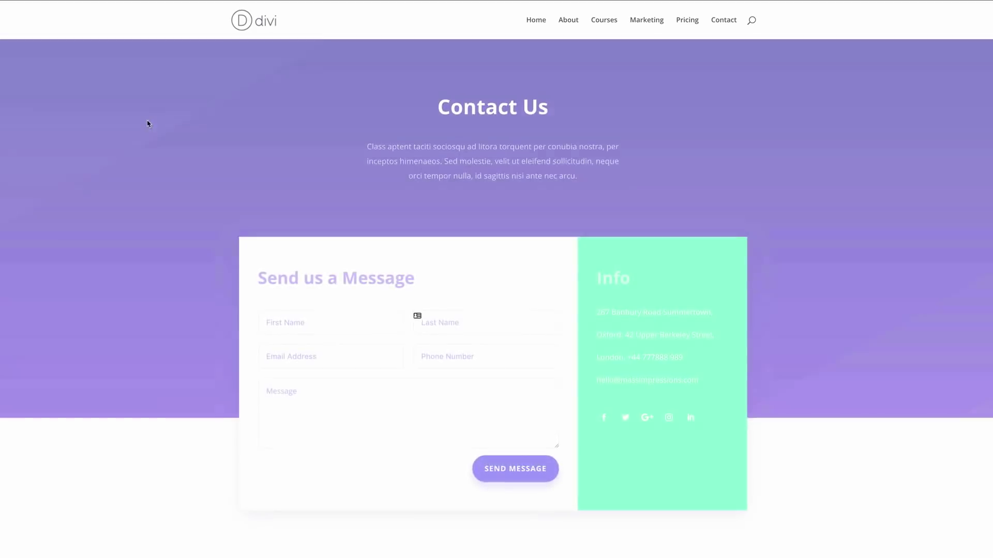
scroll(137, 222, "down", 4)
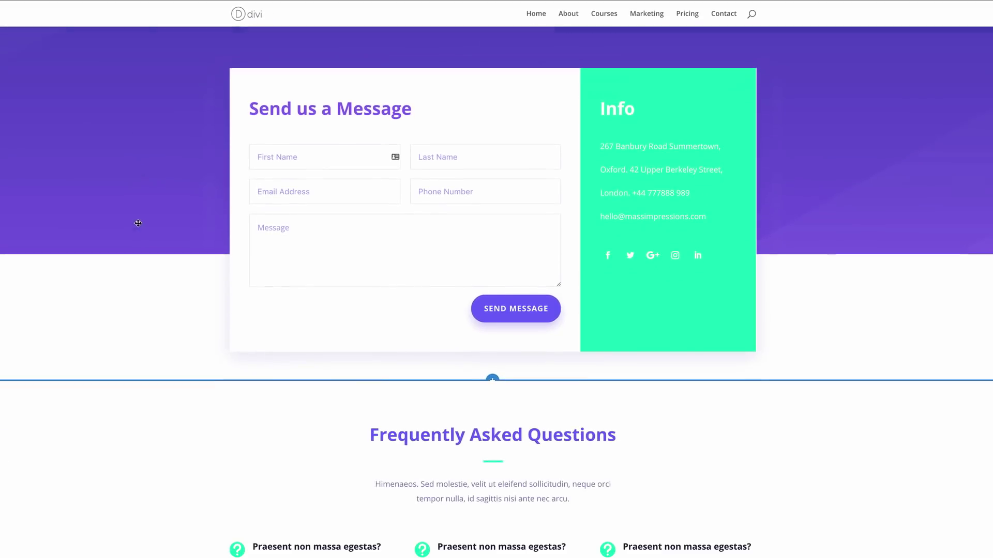
scroll(138, 223, "down", 3)
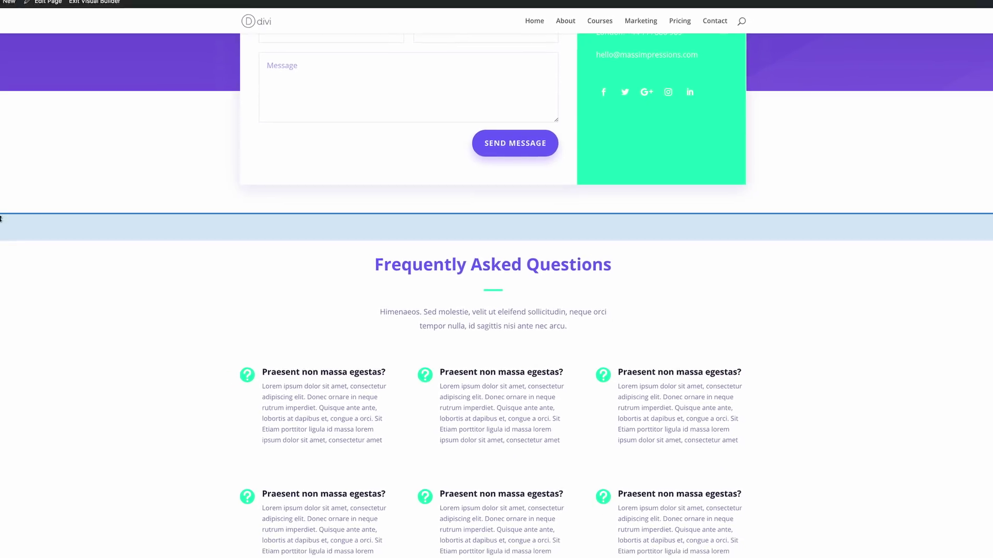
left_click(41, 221)
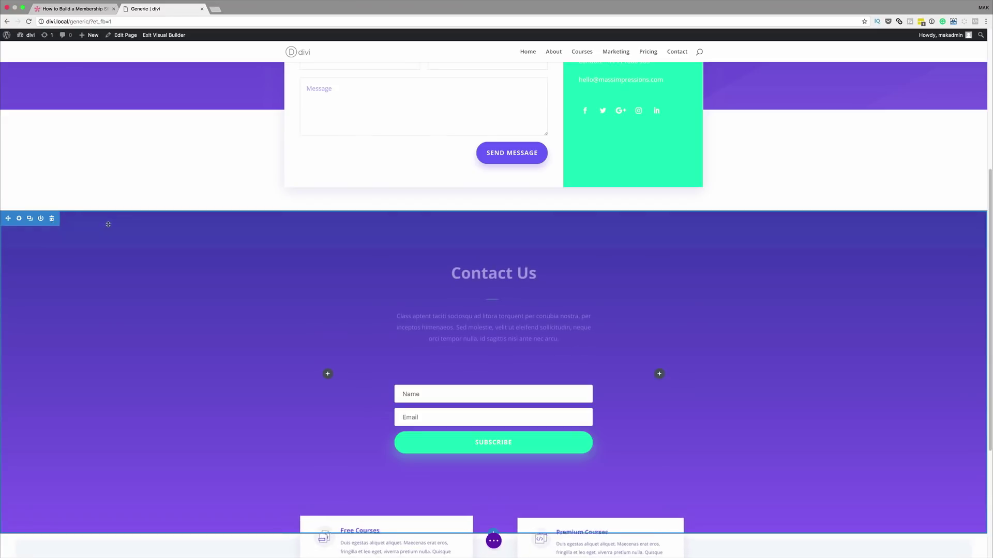
left_click(53, 219)
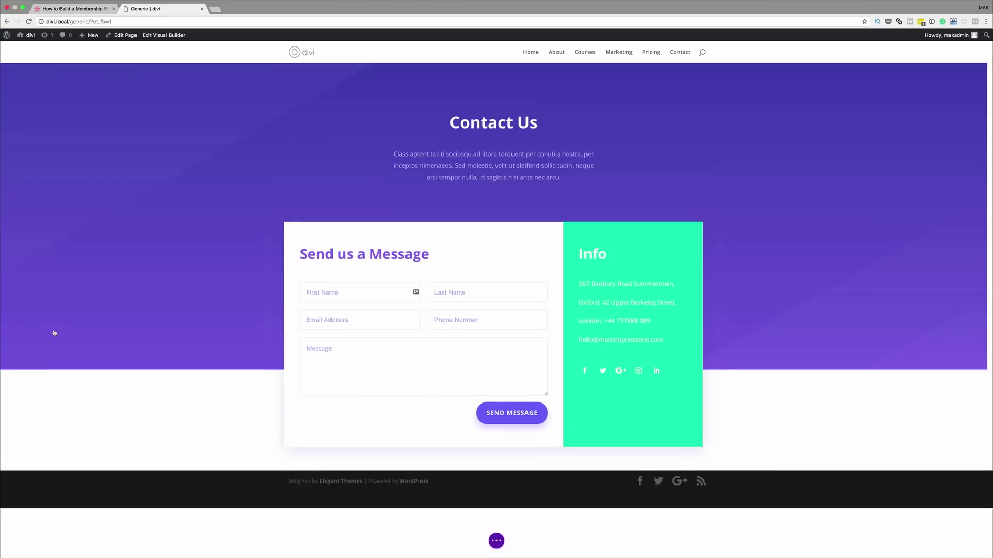
left_click(55, 334)
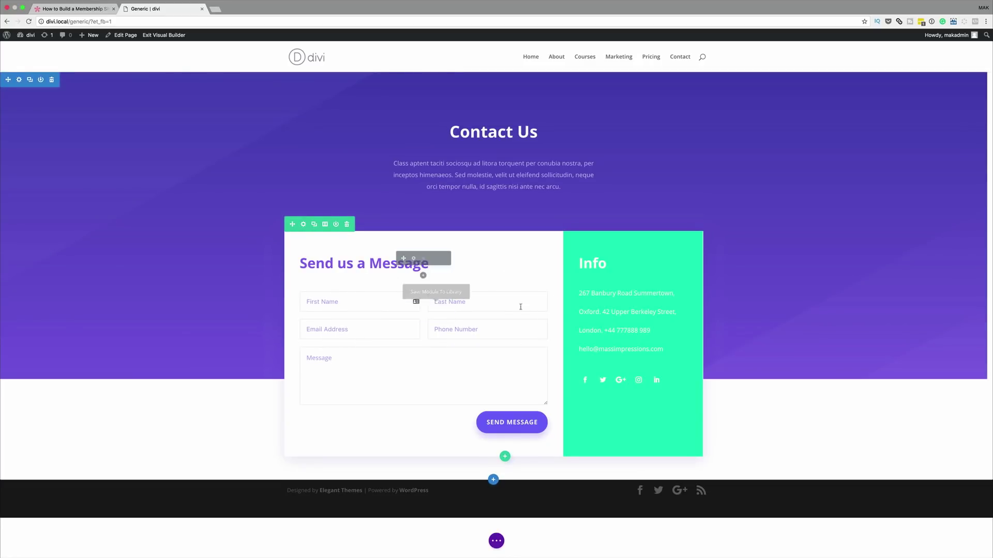
- Delete all modules in the green Info column and the "Send us a Message" heading above the contact form
left_click(655, 259)
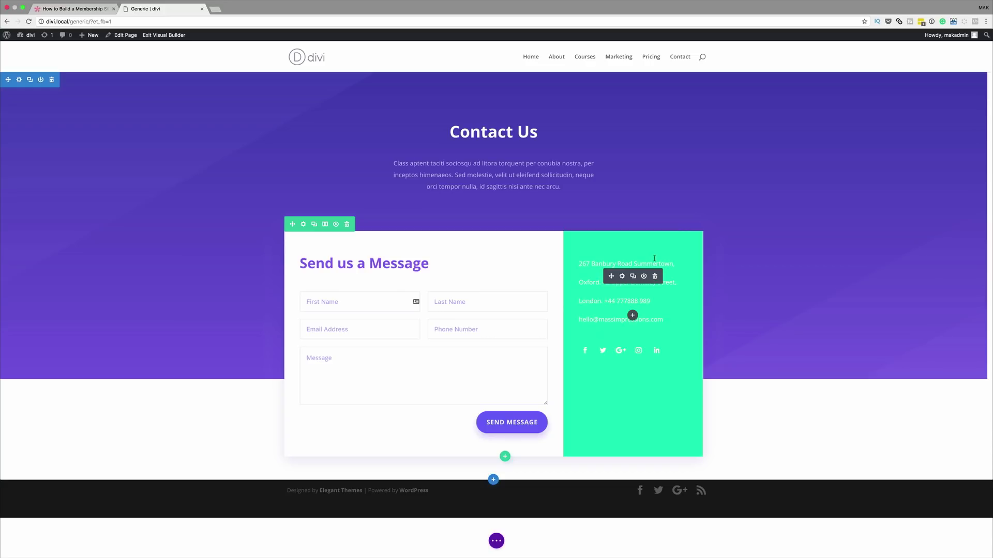
left_click(655, 277)
left_click(655, 259)
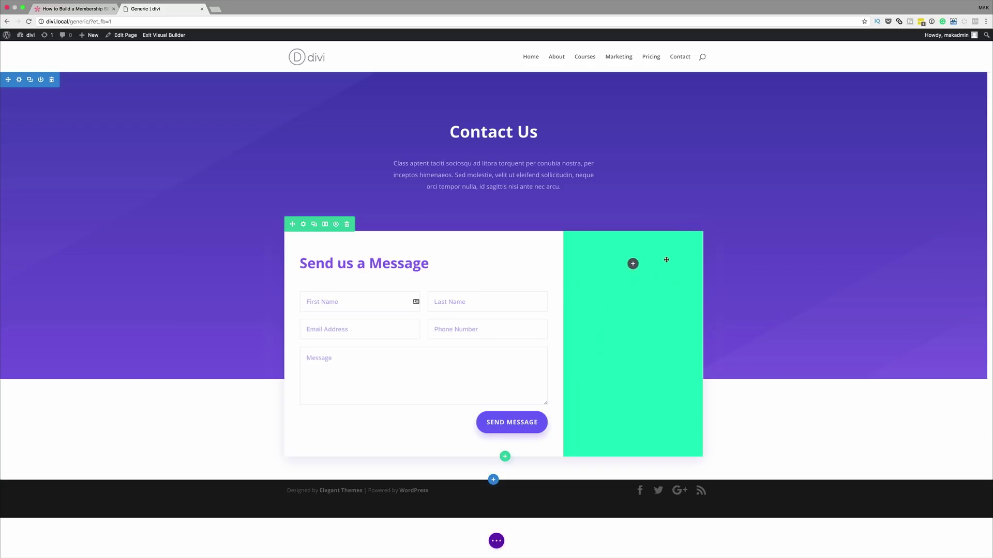
mouse_move(446, 268)
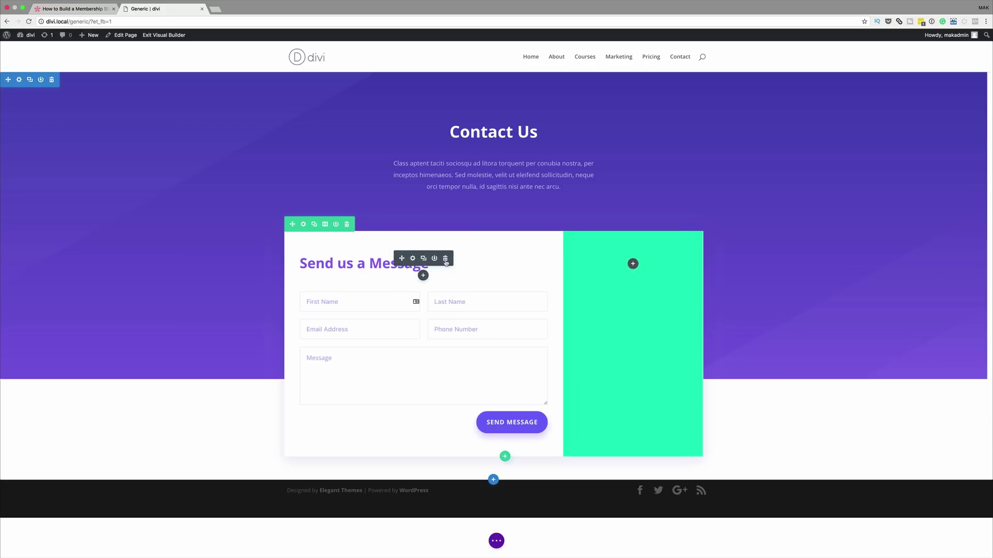
left_click(445, 259)
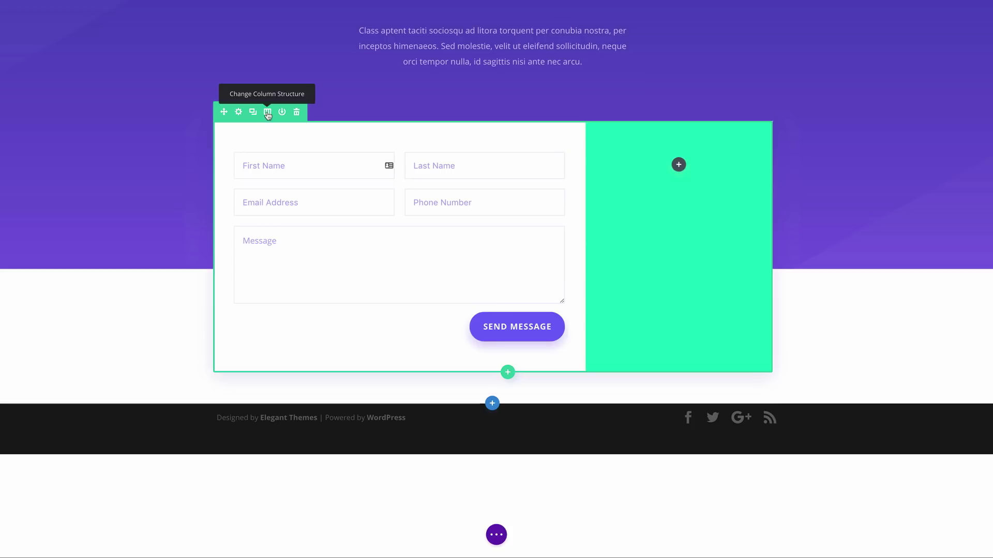
- Change the row to a single-column structure and replace the contact form with the "Himenaeos" placeholder text module
left_click(268, 114)
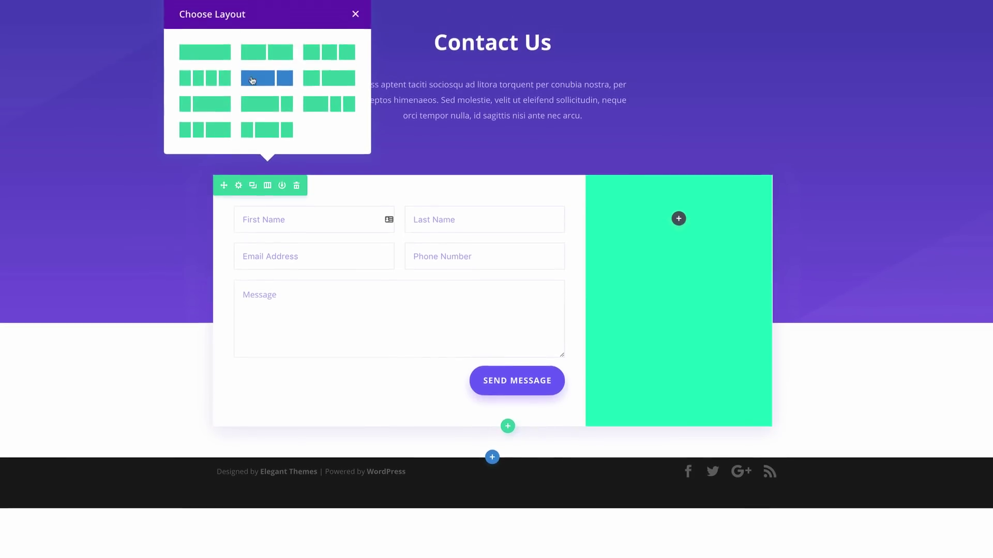
left_click(214, 97)
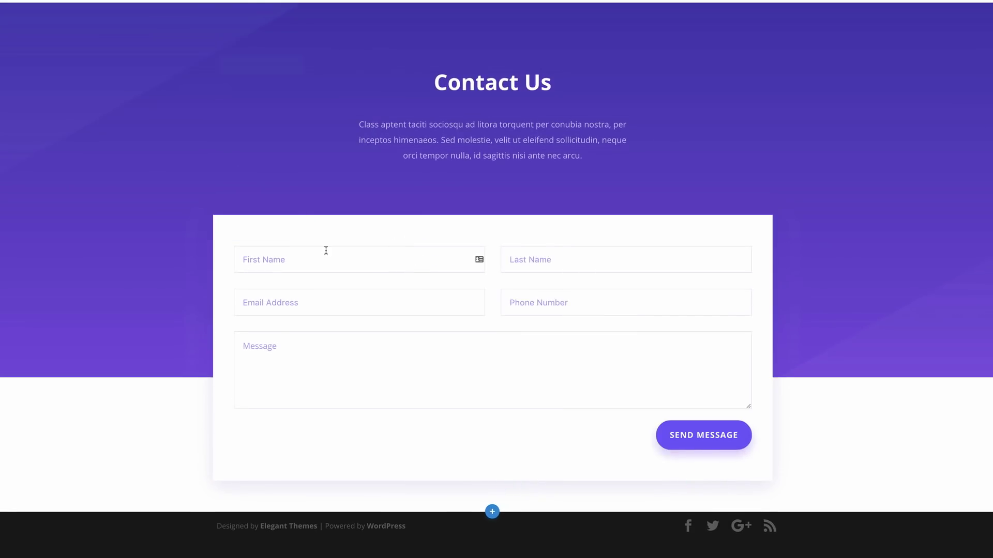
left_click(522, 274)
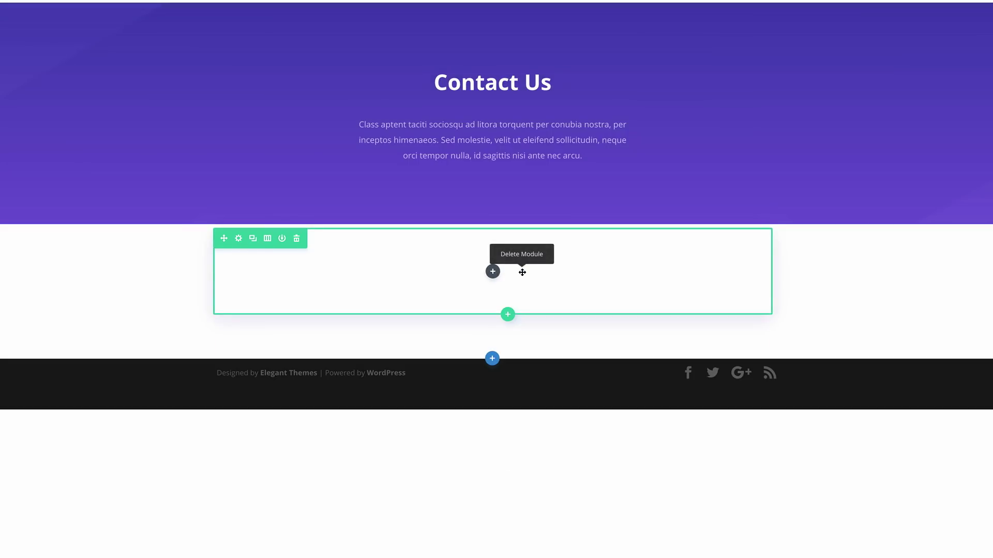
right_click(493, 275)
left_click(505, 255)
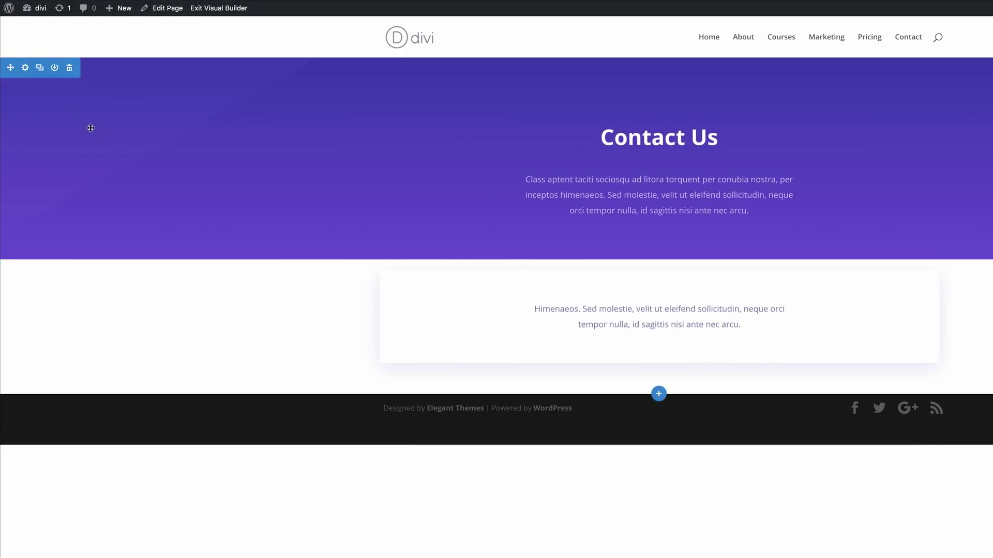
- Save the Contact Us section to the Divi library as a template named "Generic"
left_click(55, 69)
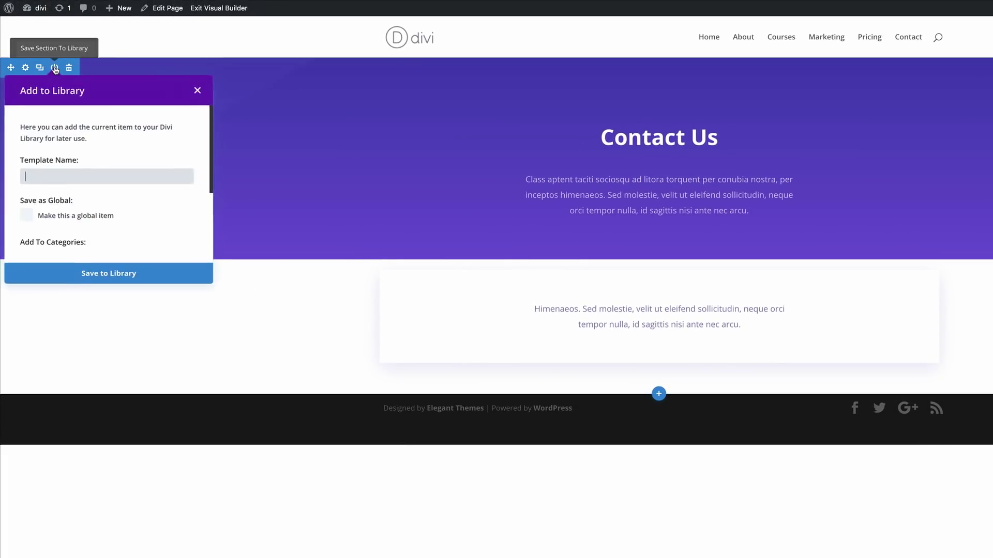
left_click(57, 177)
type("Generic")
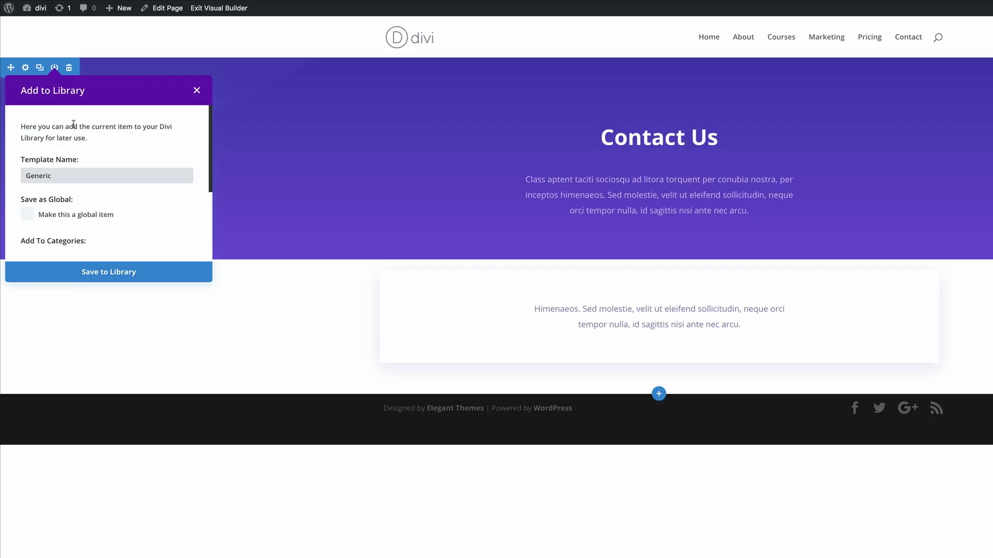
left_click(114, 273)
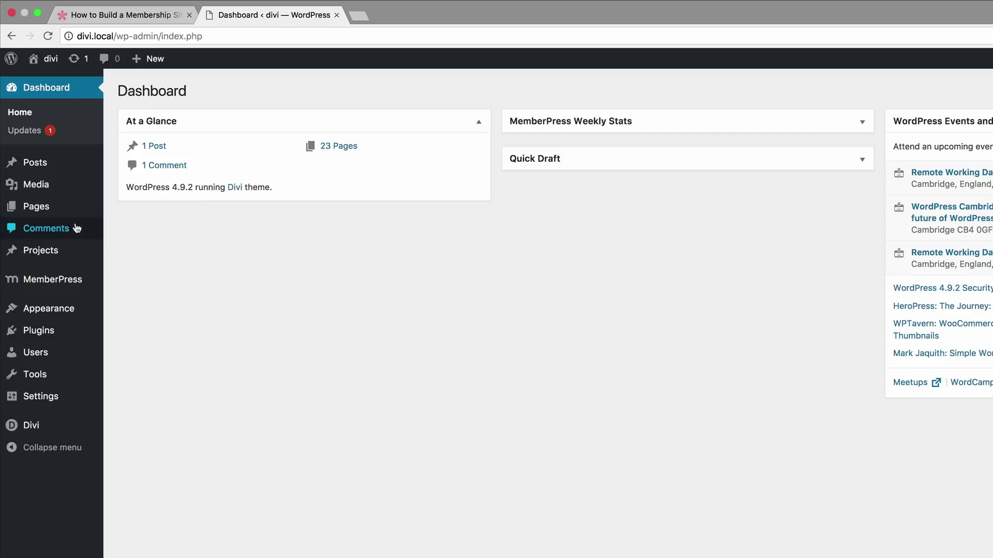
- Open the Account page from the list of all pages for editing
mouse_move(42, 209)
left_click(150, 214)
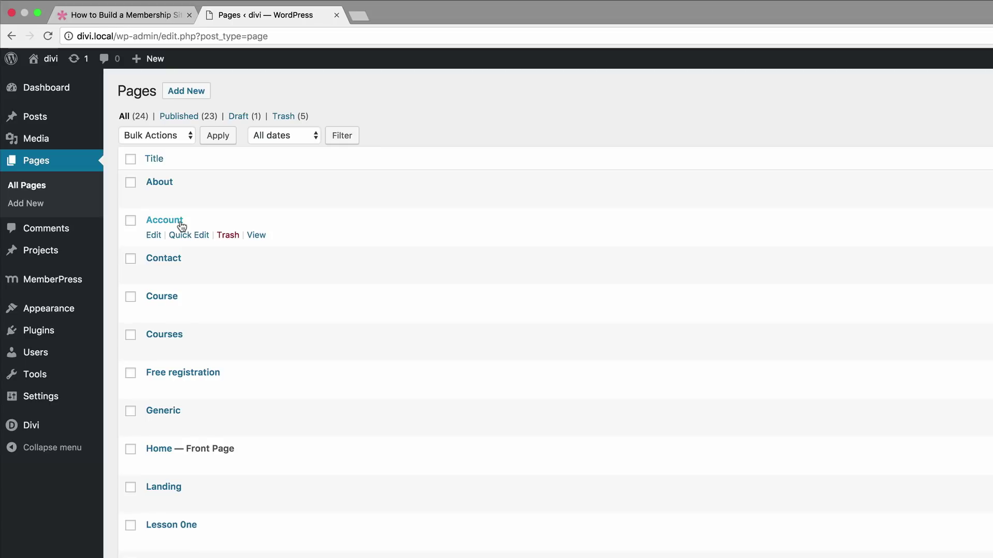
left_click(157, 240)
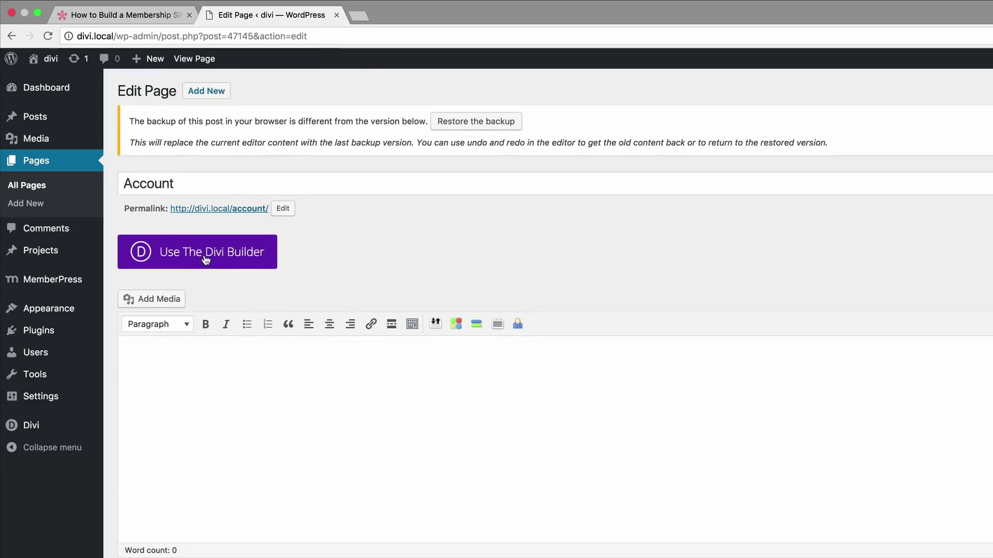
- Enable the Divi Builder on the Account page and load the "Generic" layout from the library
left_click(205, 259)
scroll(328, 150, "down", 4)
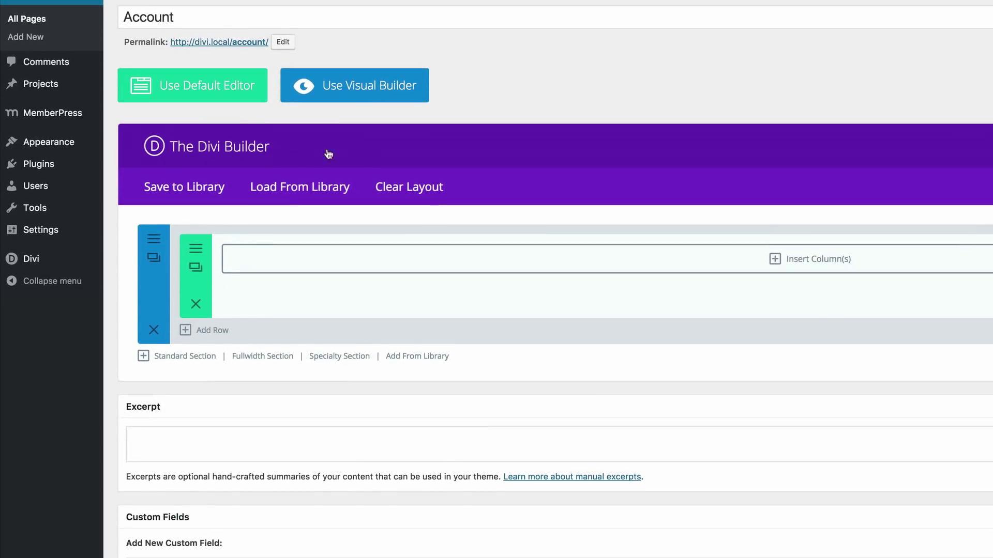
left_click(316, 190)
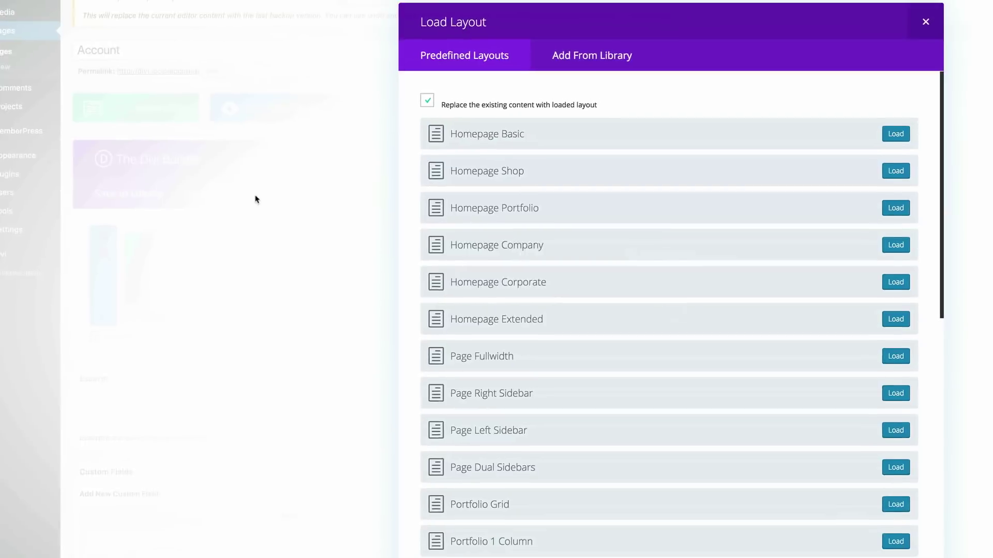
left_click(489, 82)
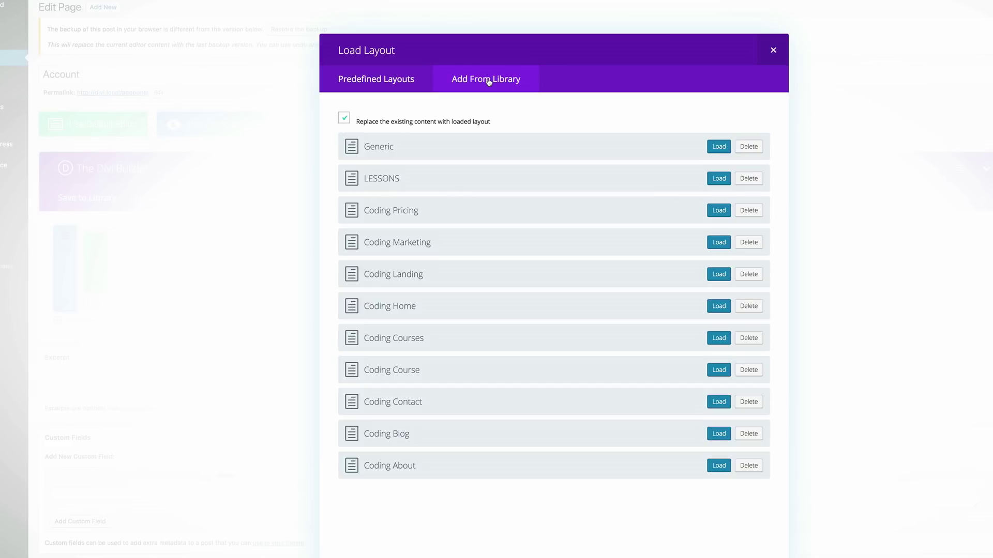
left_click(719, 146)
- Open the Account page in the Visual Builder and replace the "Contact Us" heading with "My Account"
left_click(240, 127)
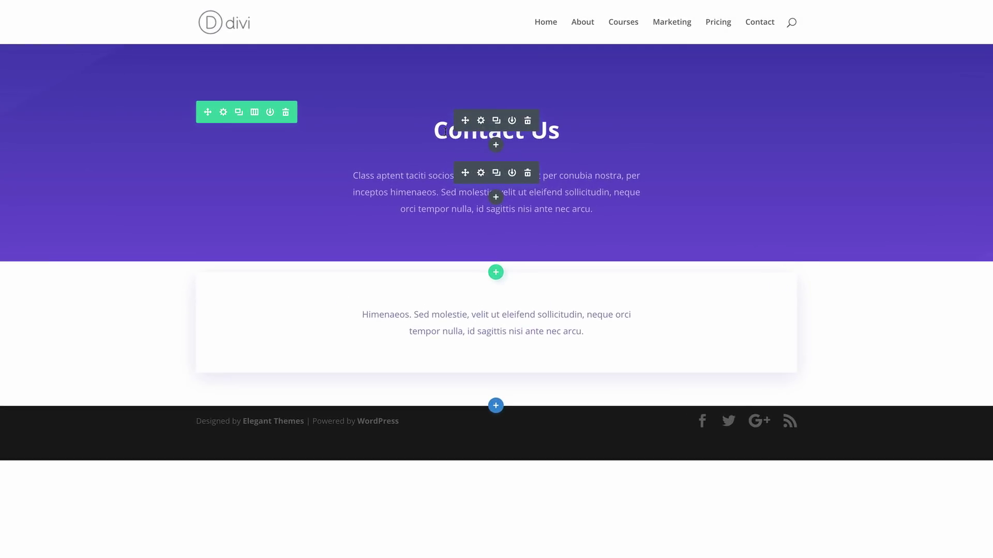
left_click(446, 132)
left_click_drag(435, 131, 560, 134)
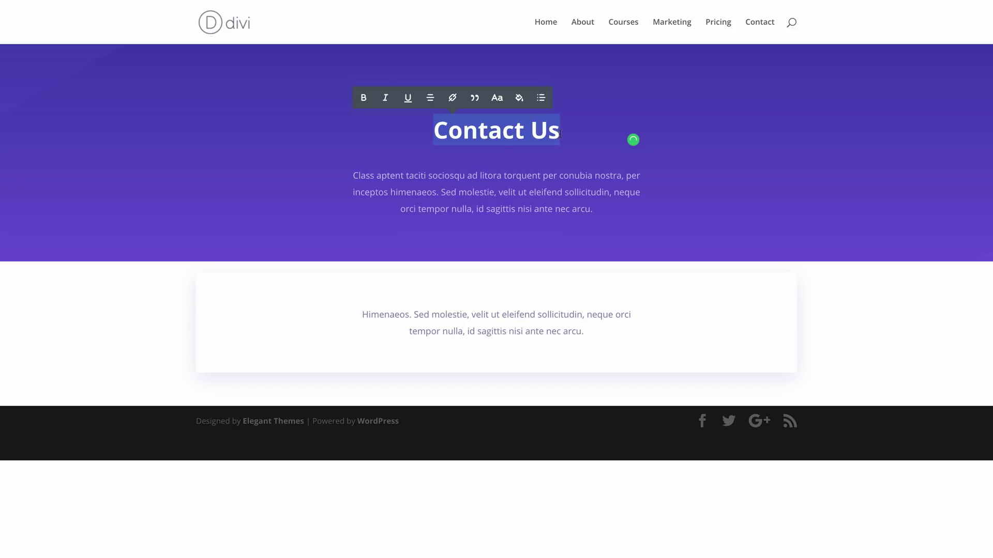
type("My Account")
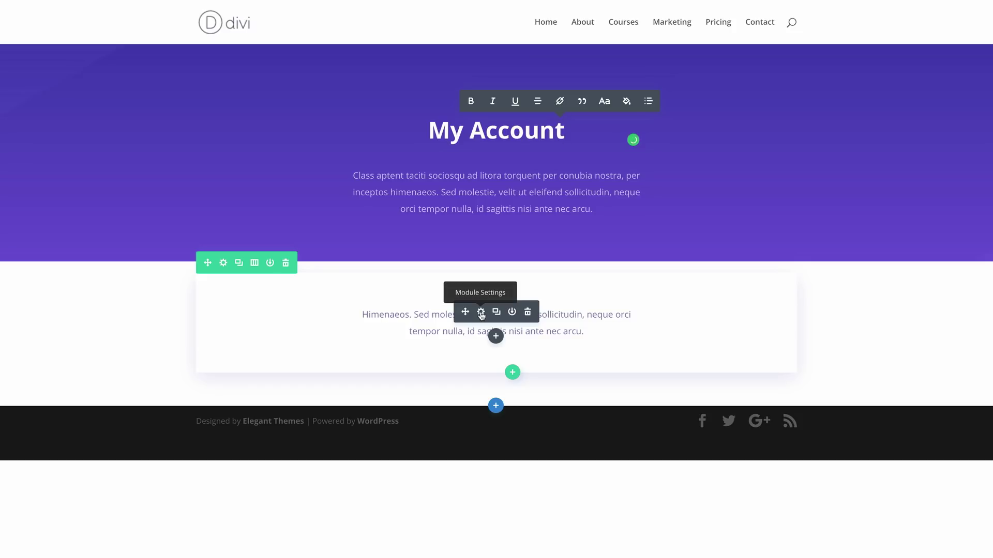
- Replace the "Himenaeos" placeholder text below the header with the shortcode [mepr-account-form] and save the module
left_click(481, 312)
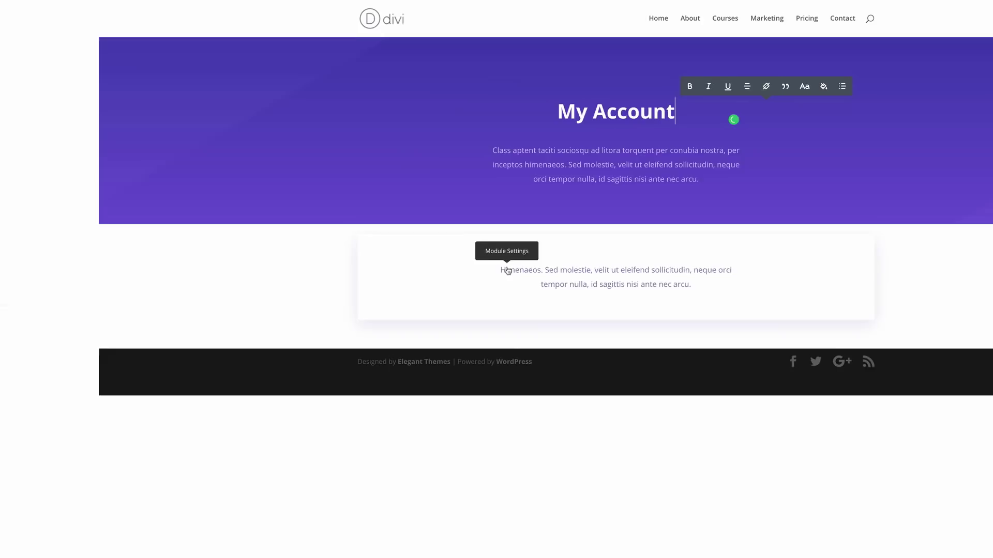
left_click_drag(98, 194, 10, 165)
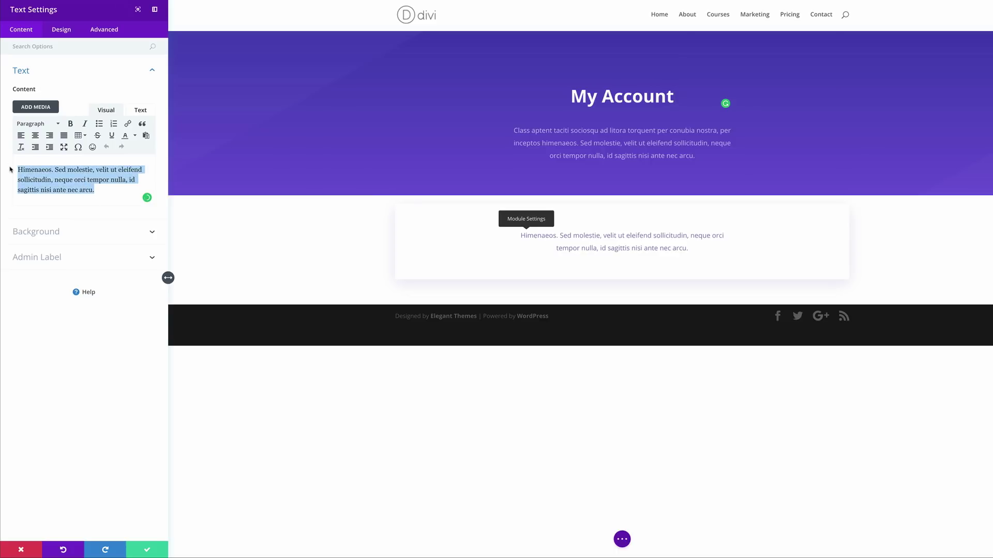
type("[mepr-account-form]")
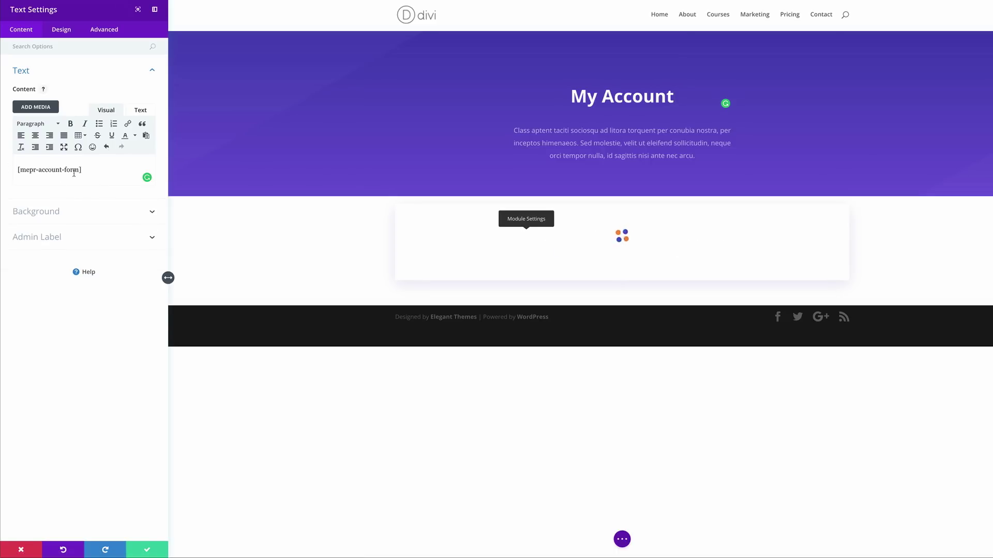
left_click(148, 551)
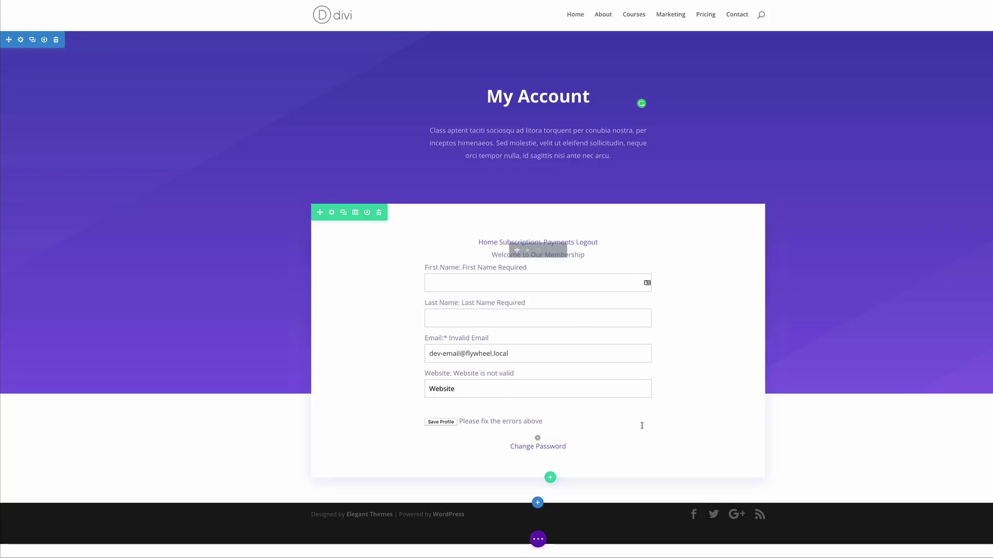
key("t")
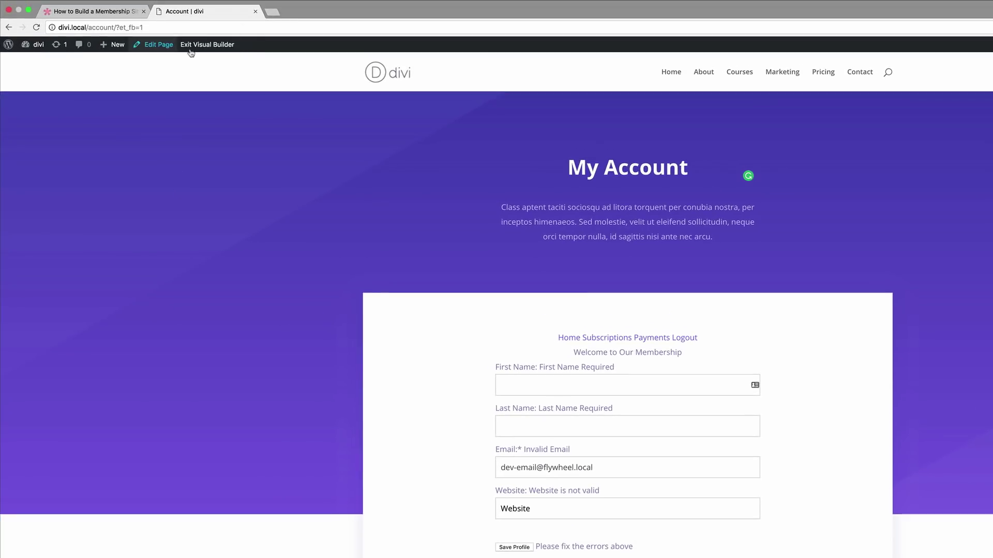
- Open the site dashboard in a new tab and go to the Additional CSS section of Divi's Theme Customizer
mouse_move(32, 46)
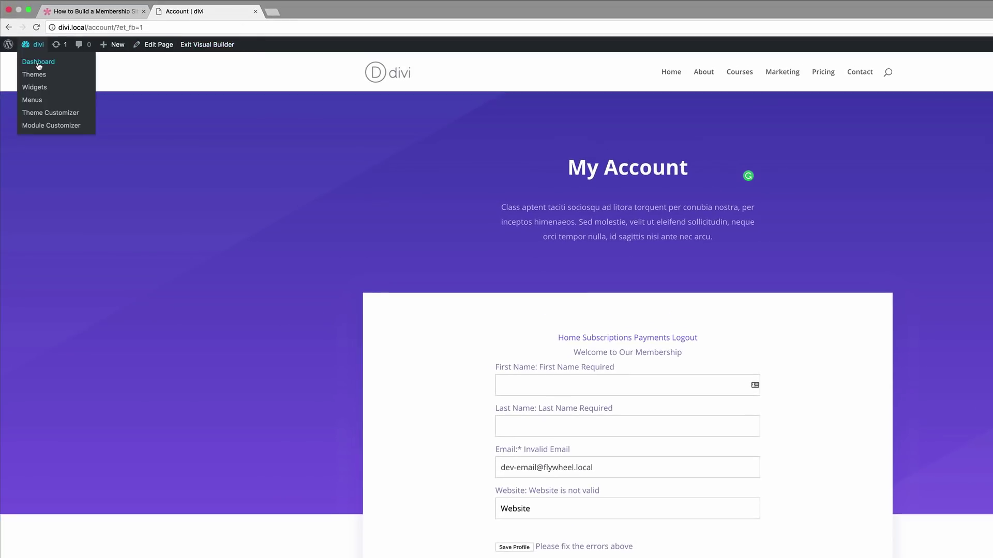
left_click(38, 63, "super")
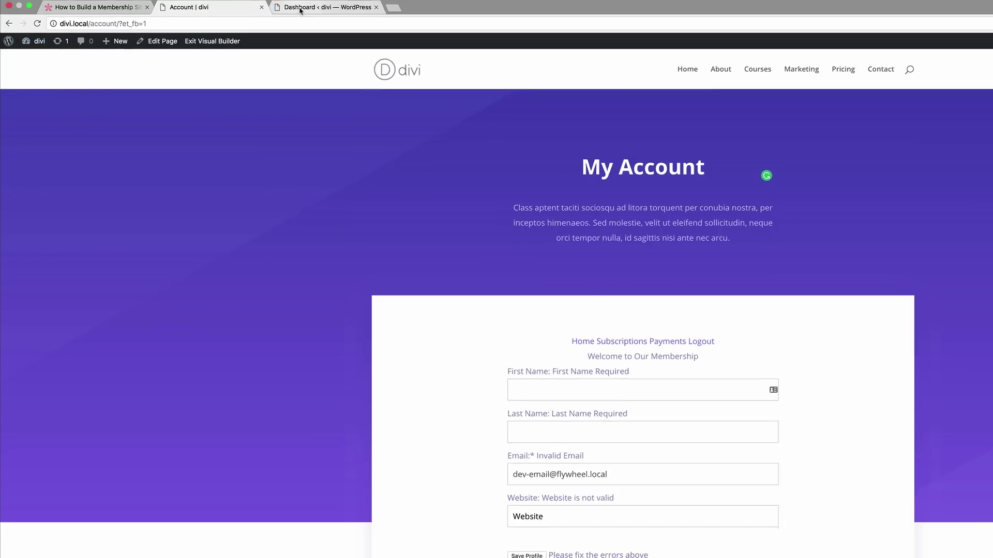
left_click(300, 7)
mouse_move(53, 358)
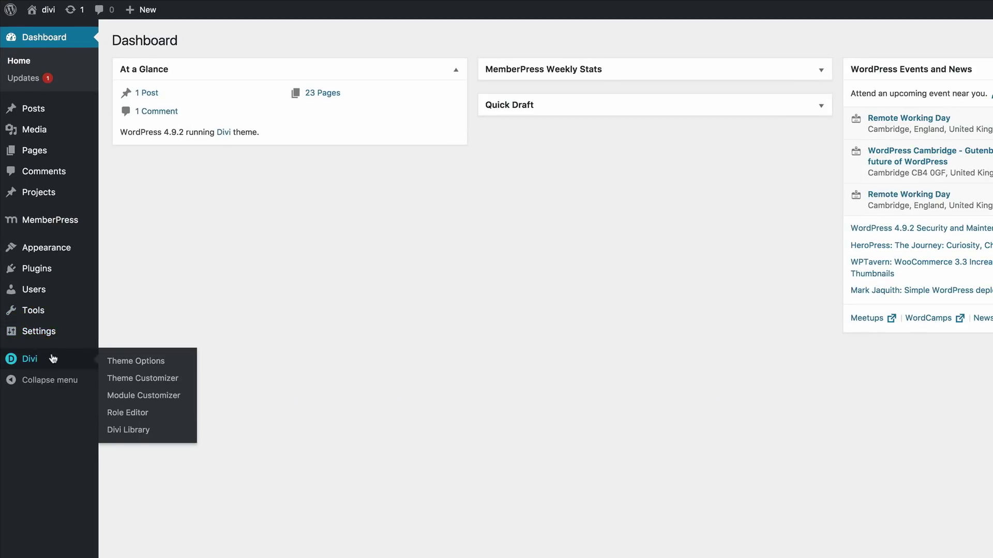
left_click(153, 382)
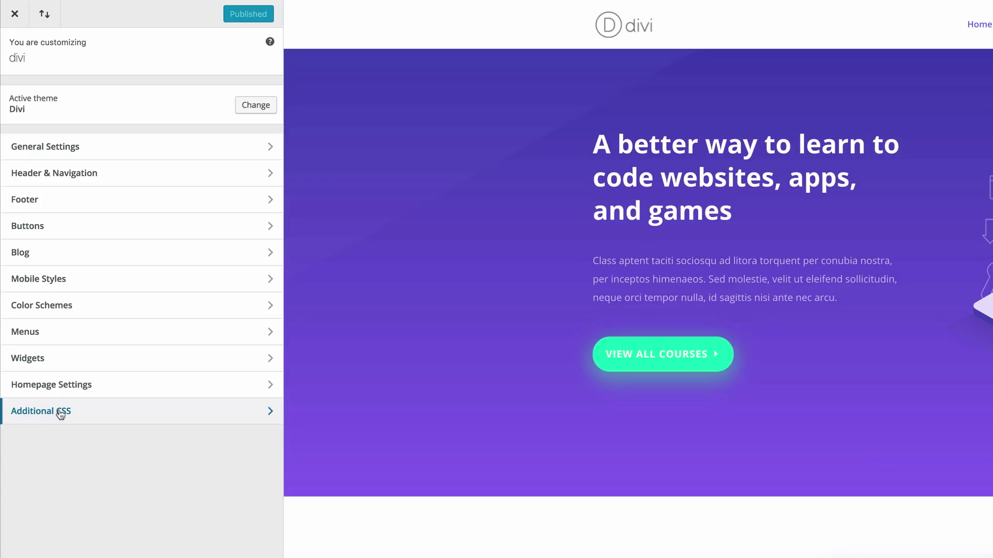
left_click(61, 412)
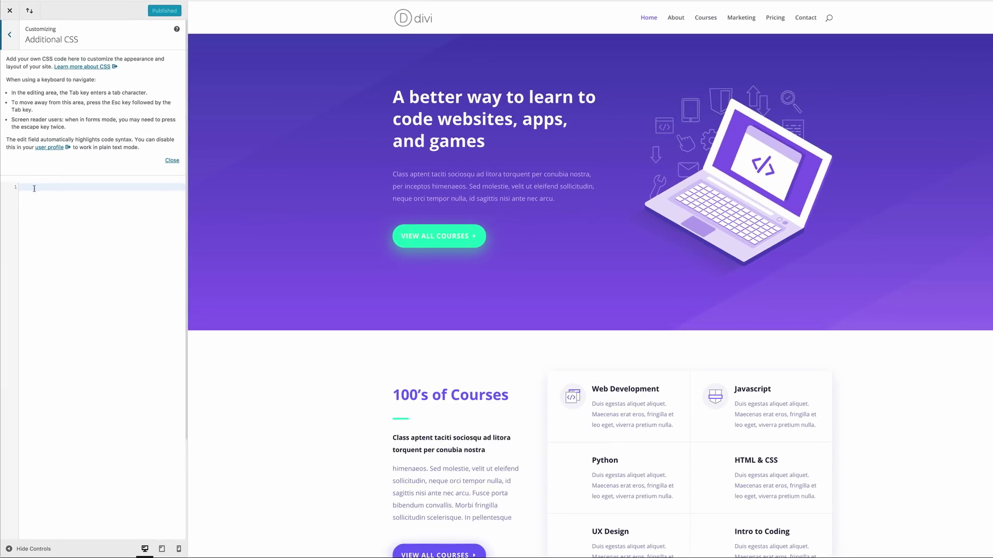
- Paste and publish the copied MemberPress CSS for account navigation, buttons and form fields, and reload the Account page
left_click(34, 189)
key("ctrl+v")
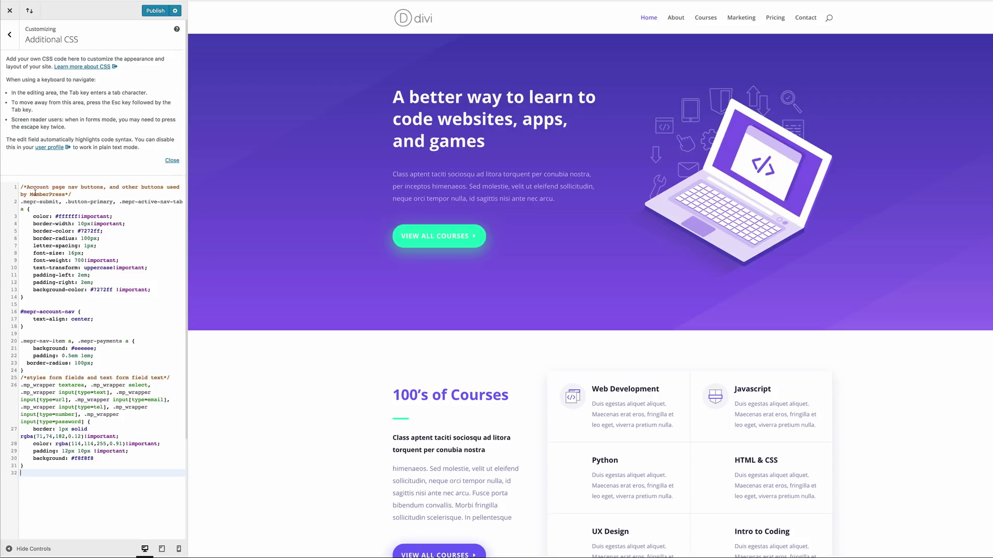
left_click(155, 11)
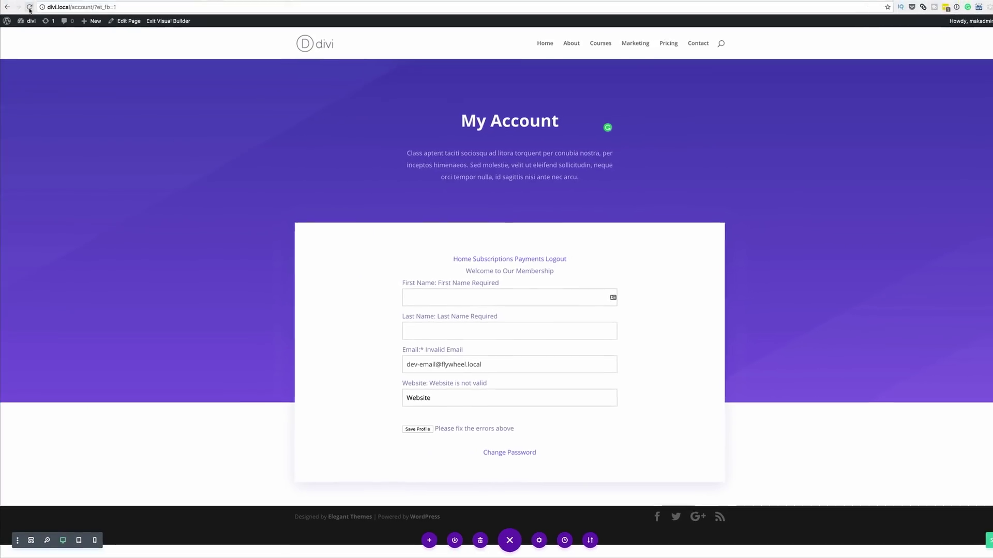
left_click(29, 7)
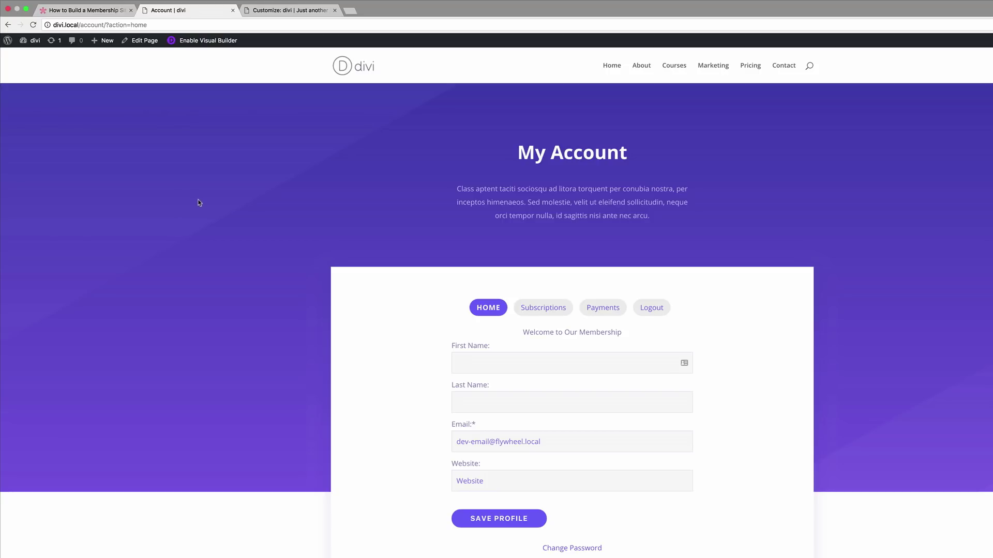
- Open the Thank You page from the list of all pages for editing
mouse_move(31, 47)
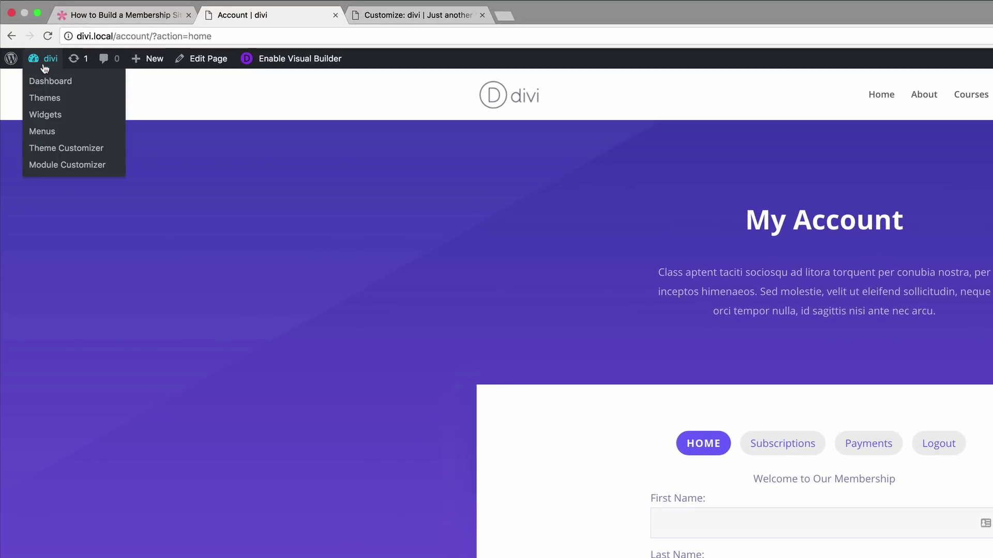
left_click(49, 83)
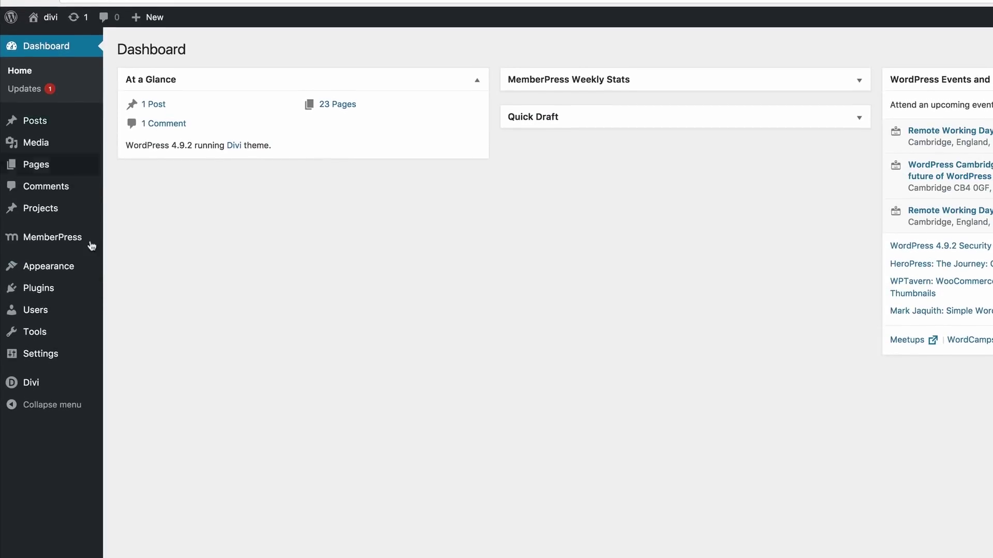
mouse_move(93, 165)
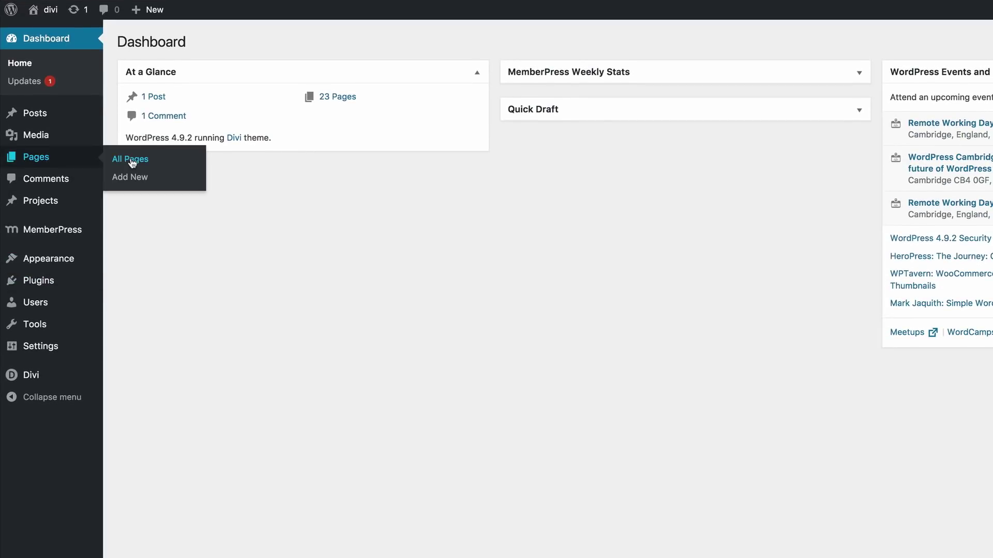
left_click(132, 163)
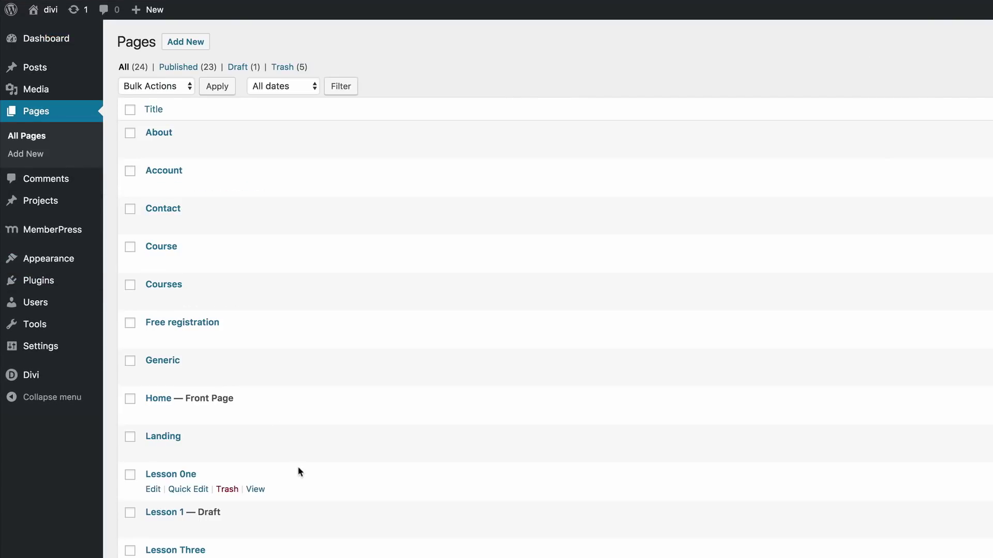
scroll(299, 471, "down", 2)
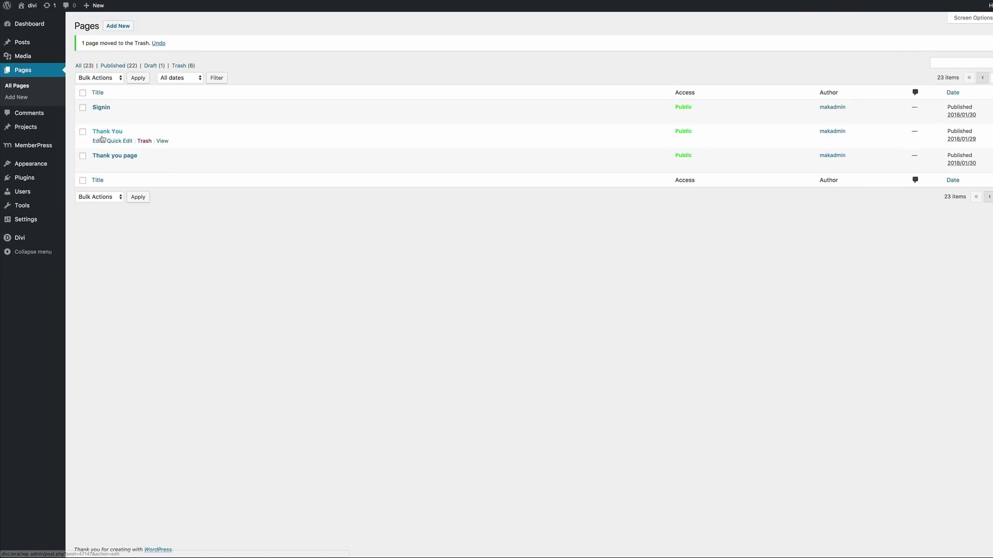
left_click(98, 142)
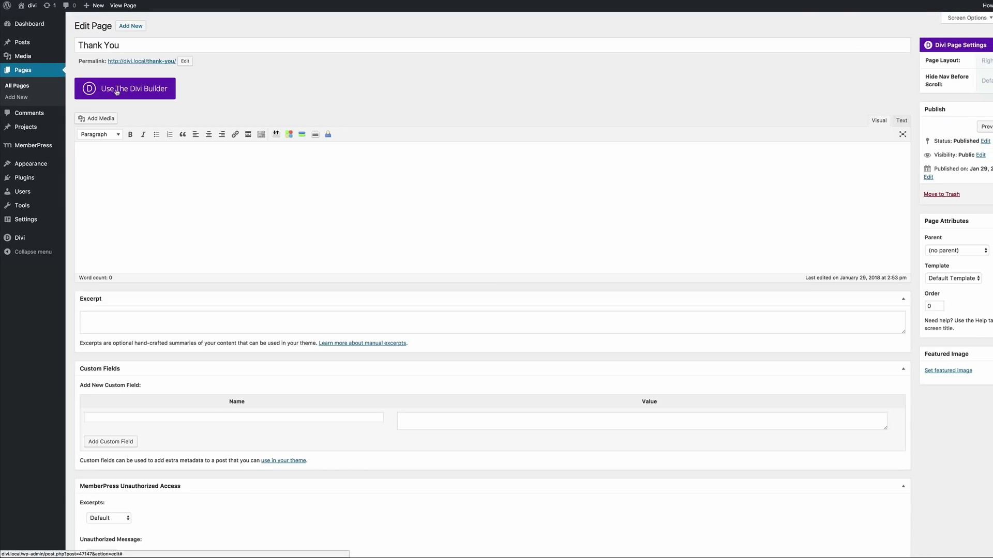
- Enable the Divi Builder on the Thank You page and load the "Generic" layout from the library
left_click(117, 90)
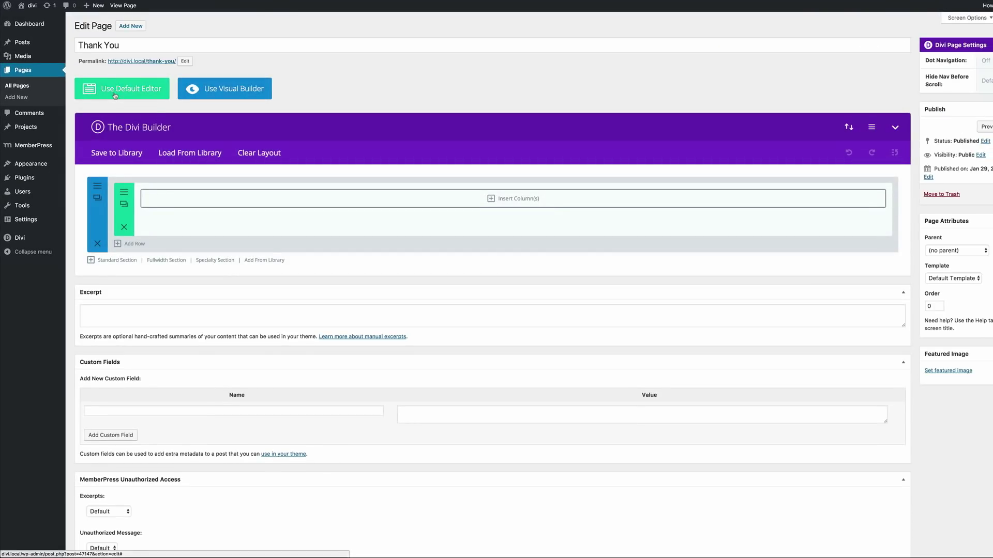
left_click(197, 157)
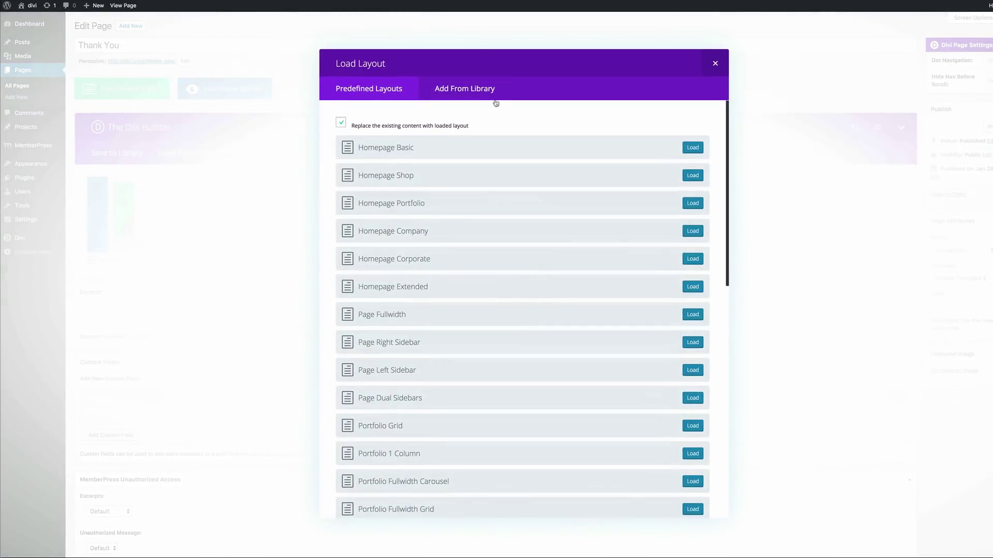
left_click(477, 92)
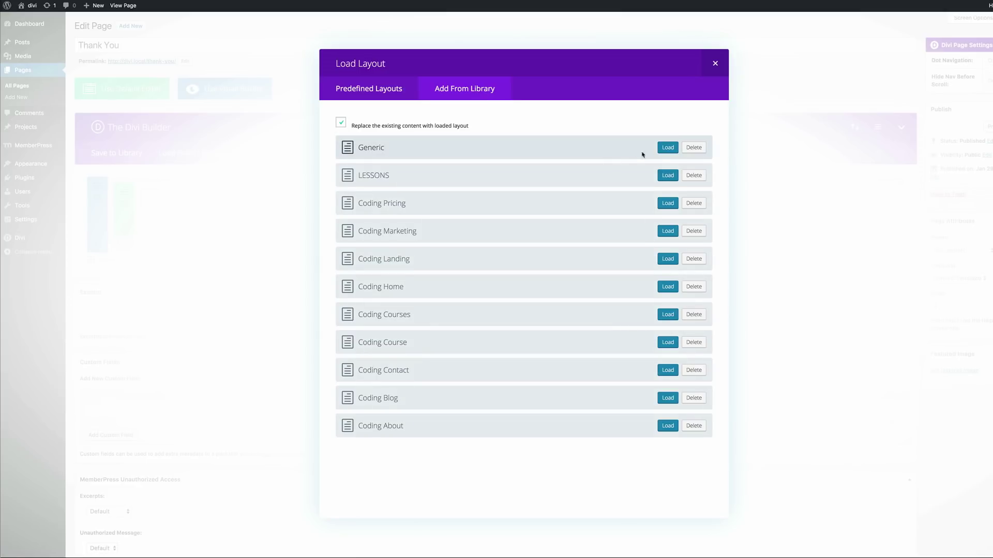
left_click(668, 148)
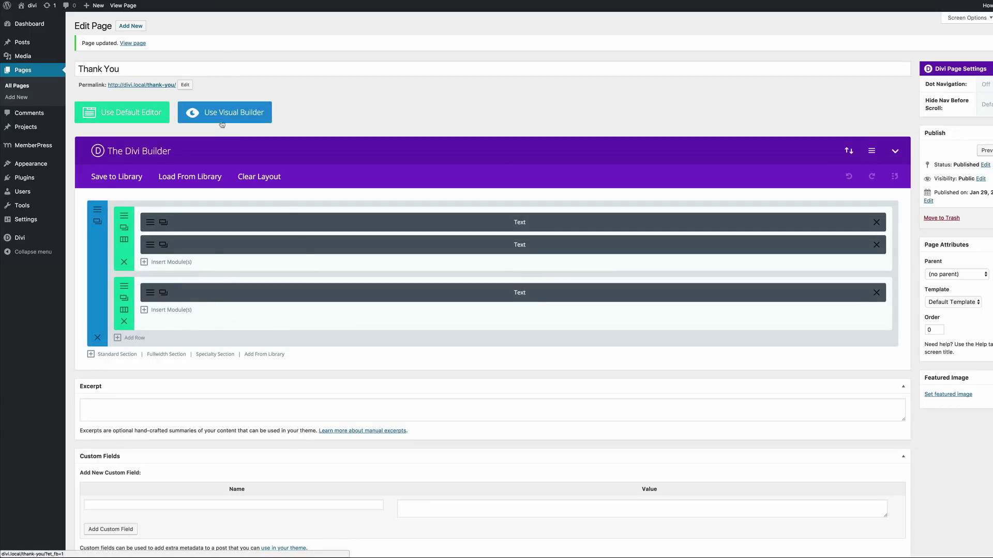
- Open the Thank You page in the Visual Builder and change its "Contact Us" heading to "Thank you for joining our membership"
left_click(233, 113)
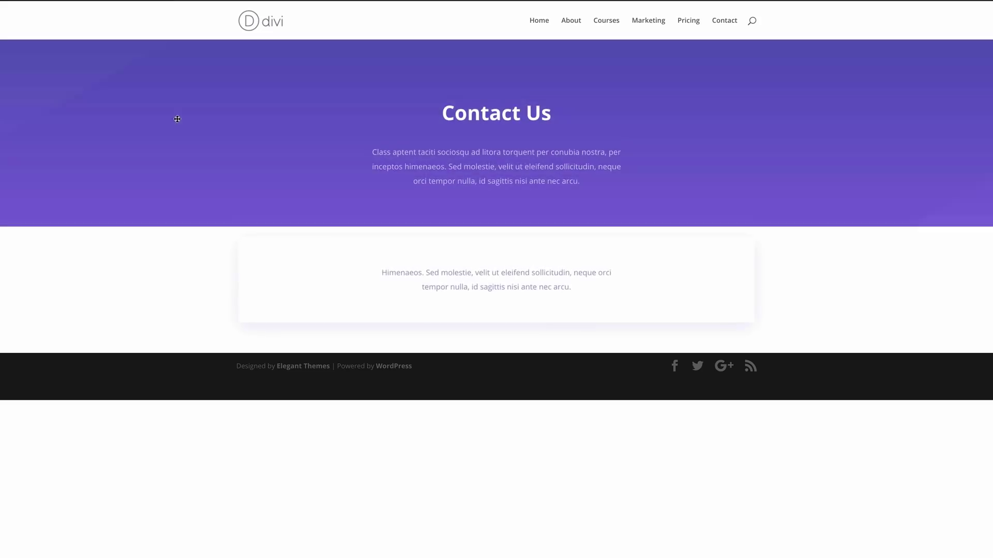
left_click(452, 118)
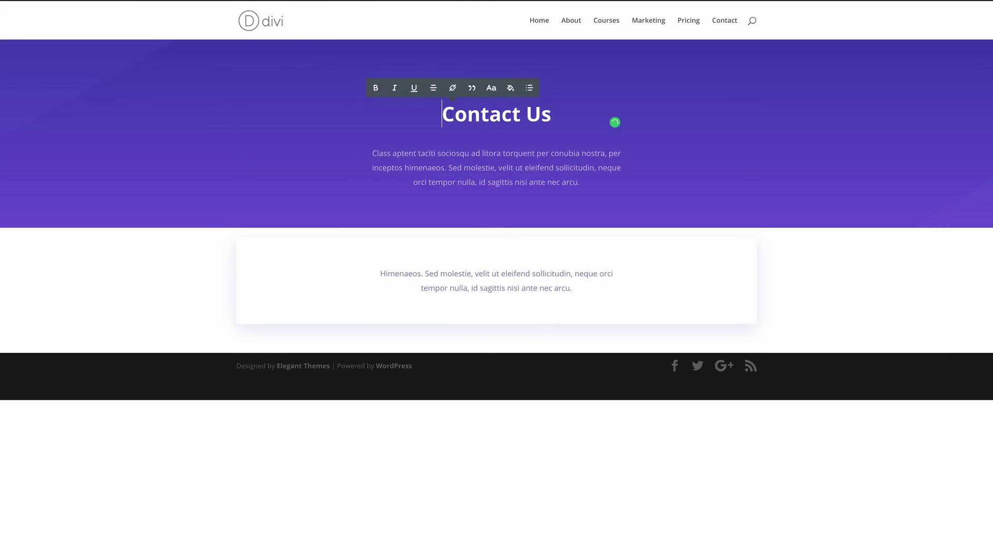
left_click_drag(443, 114, 554, 114)
type("Thank")
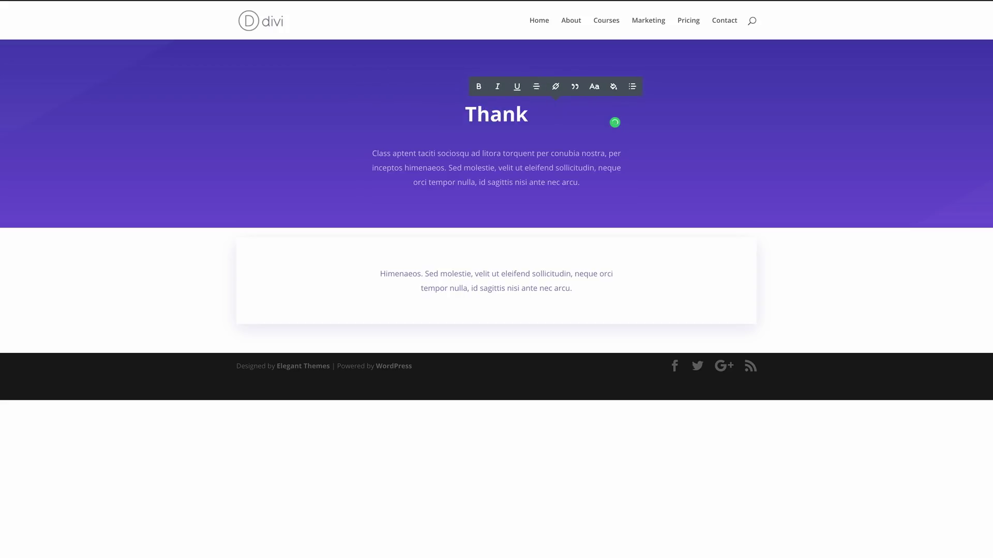
type(" you for ")
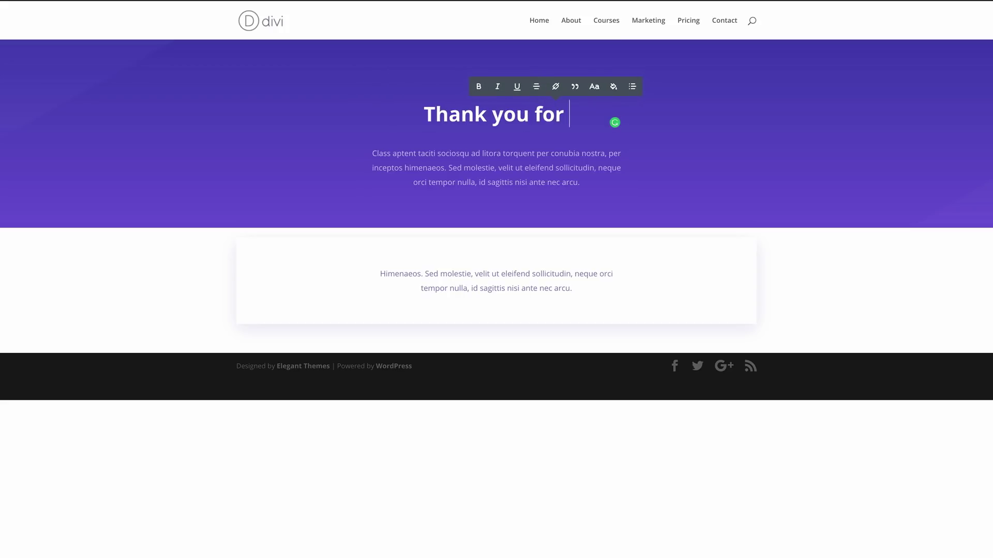
type("joining our membership")
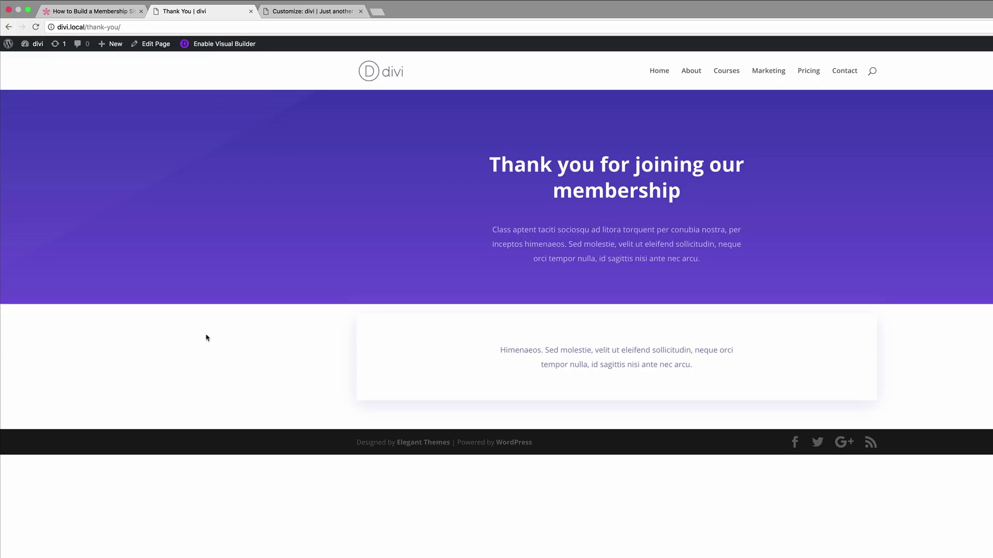
- Open the Login page from the list of all pages for editing
mouse_move(38, 44)
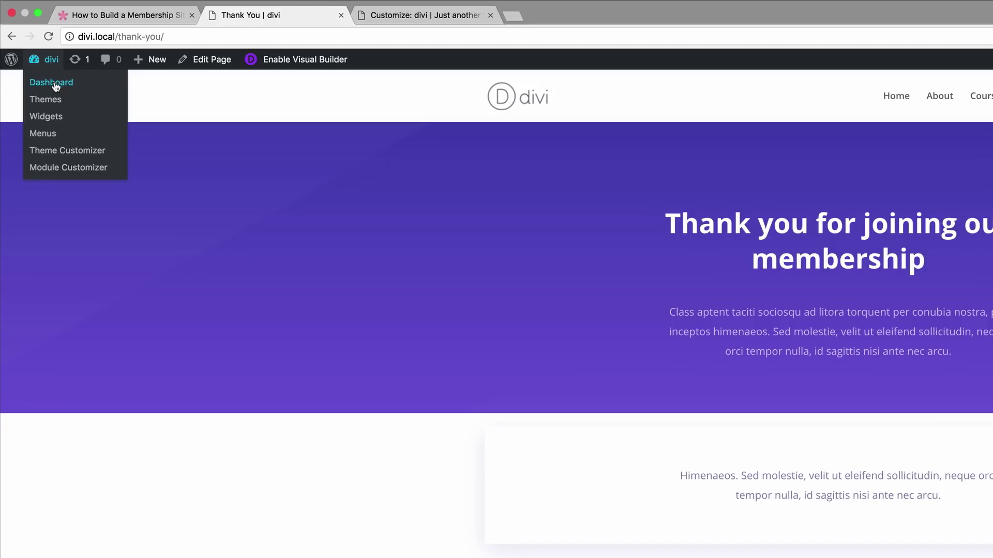
left_click(67, 87)
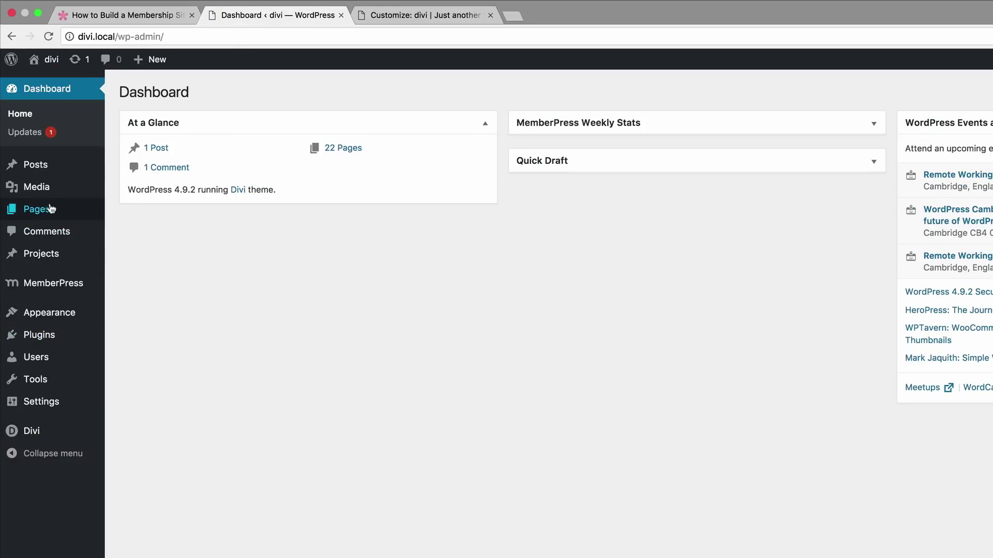
mouse_move(49, 211)
left_click(119, 210)
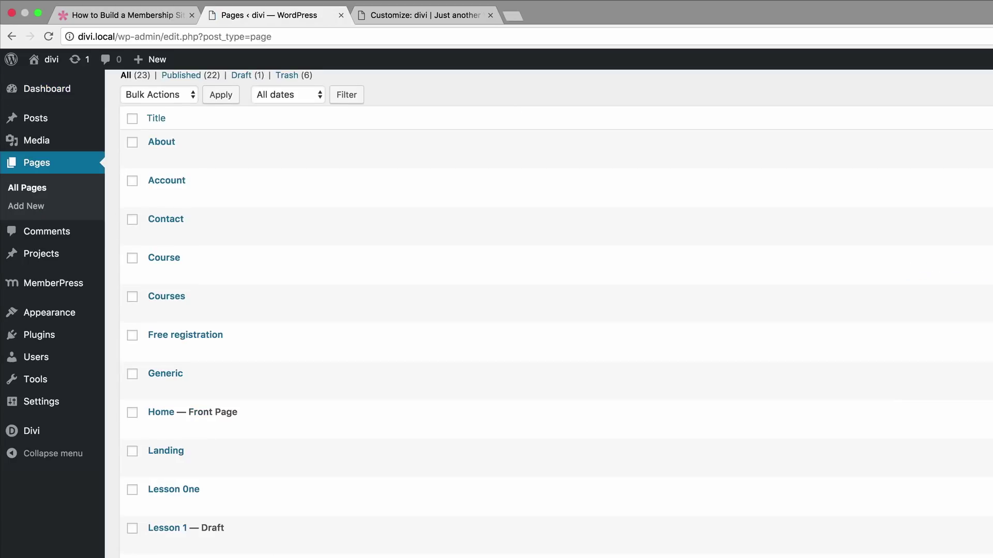
scroll(157, 362, "down", 6)
left_click(155, 304)
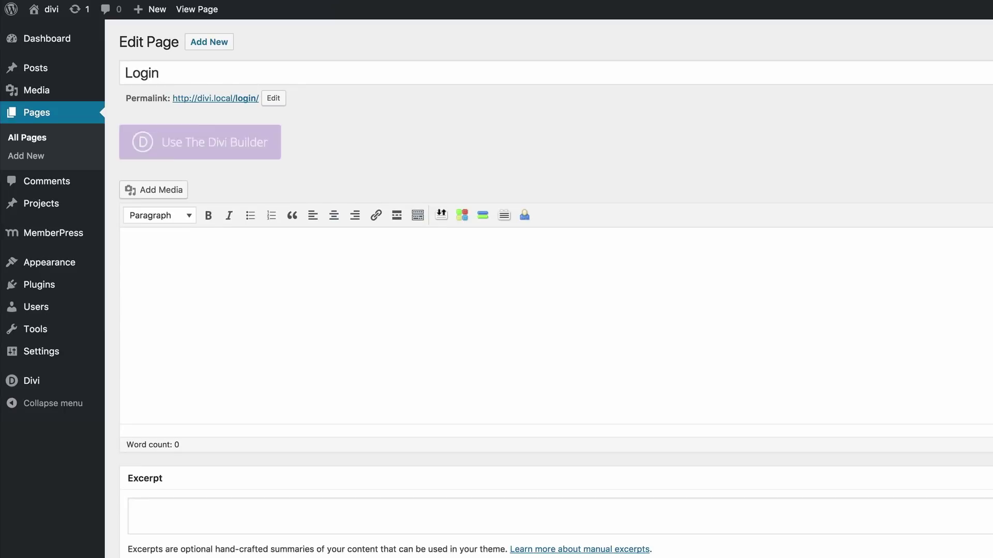
- Enable the Divi Builder on the Login page and load the "Coding Contact" layout from the library
left_click(211, 148)
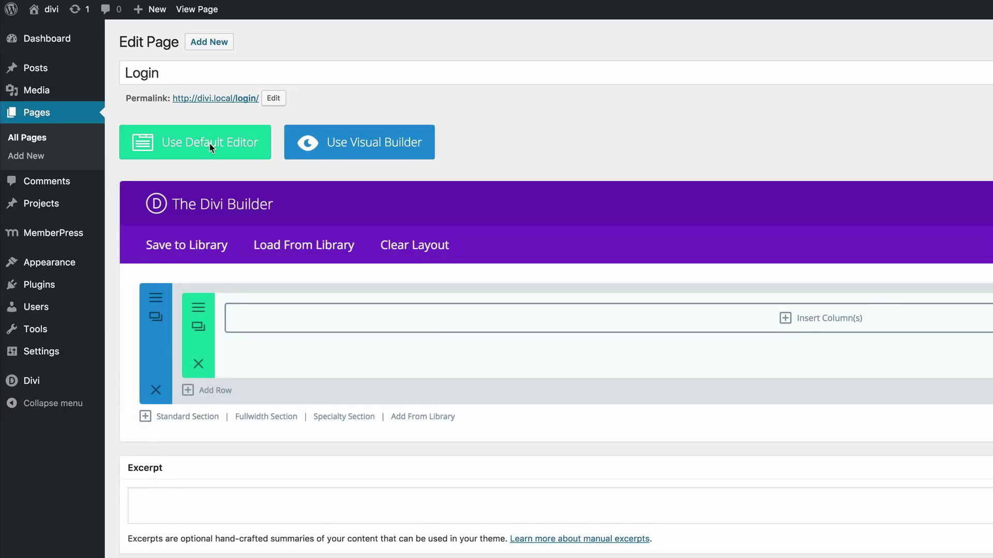
left_click(331, 247)
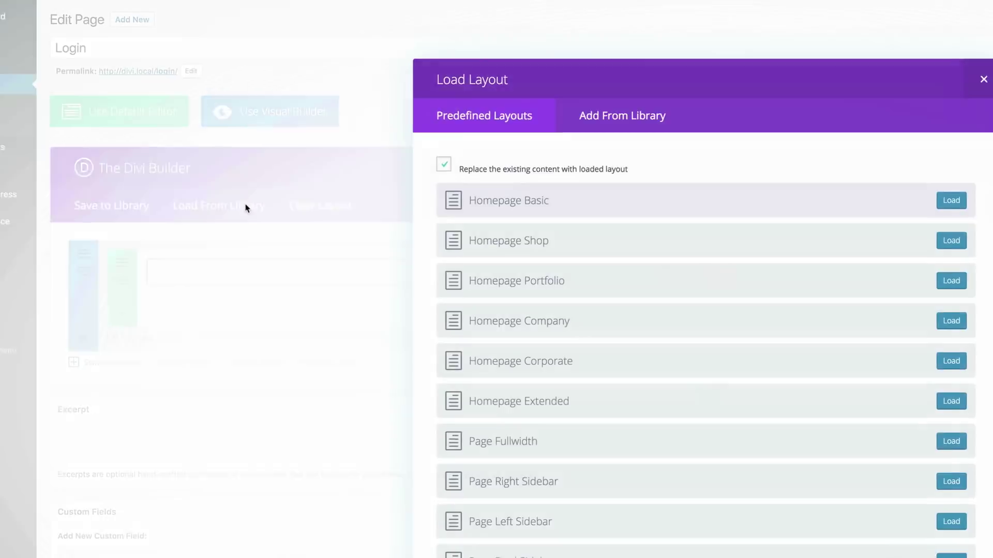
left_click(437, 68)
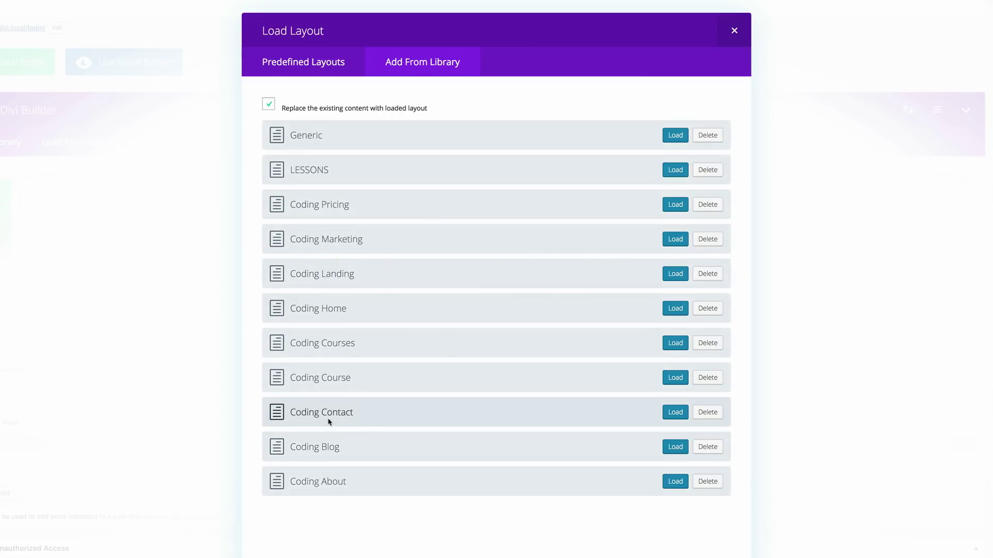
left_click(675, 412)
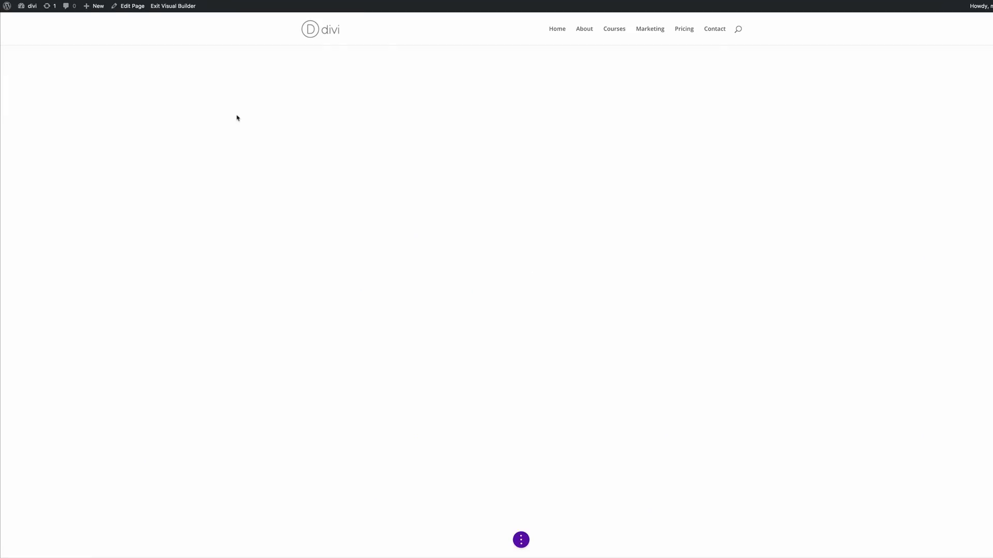
- Delete the "Frequently Asked Questions" section and the courses and "Ready to get started?" content below it
scroll(207, 287, "down", 6)
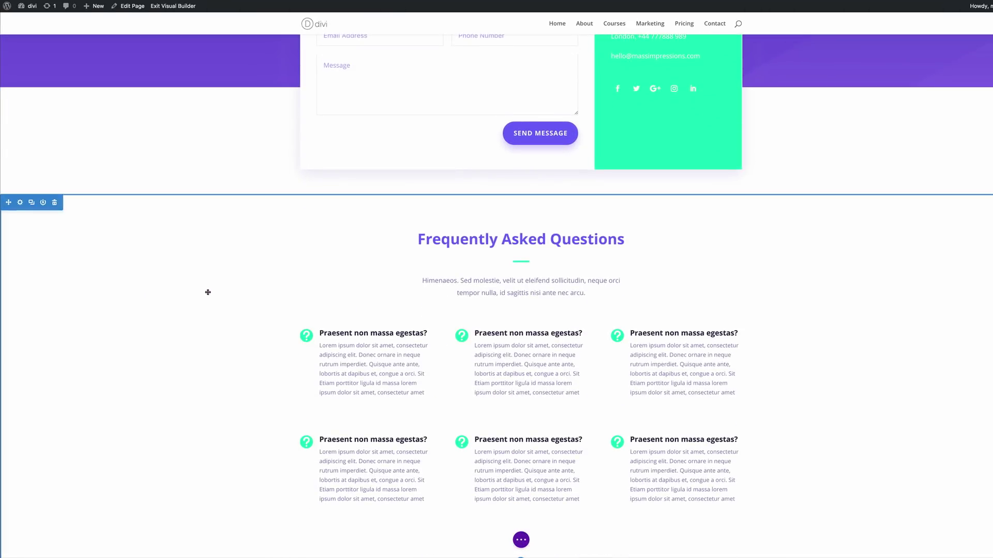
left_click(55, 202)
left_click(56, 207)
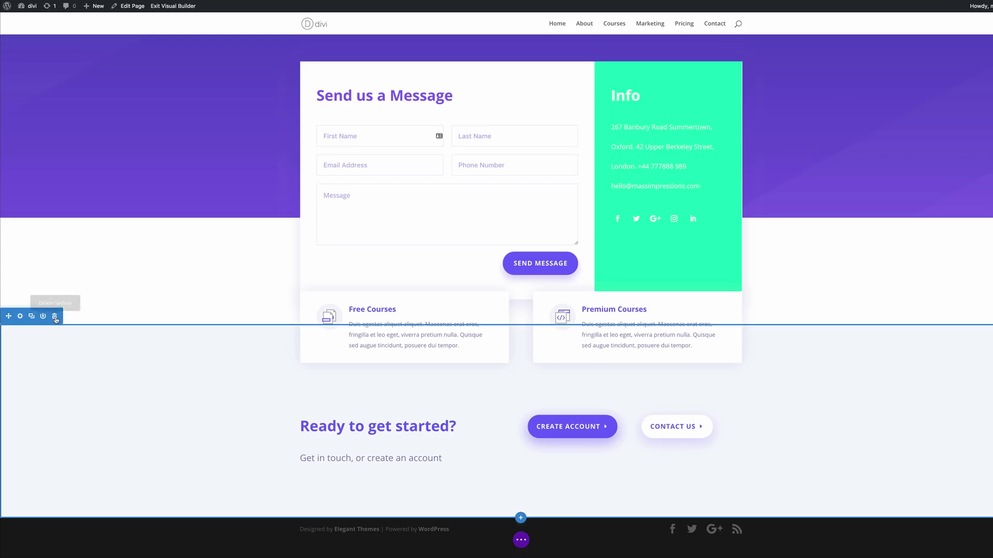
left_click(55, 317)
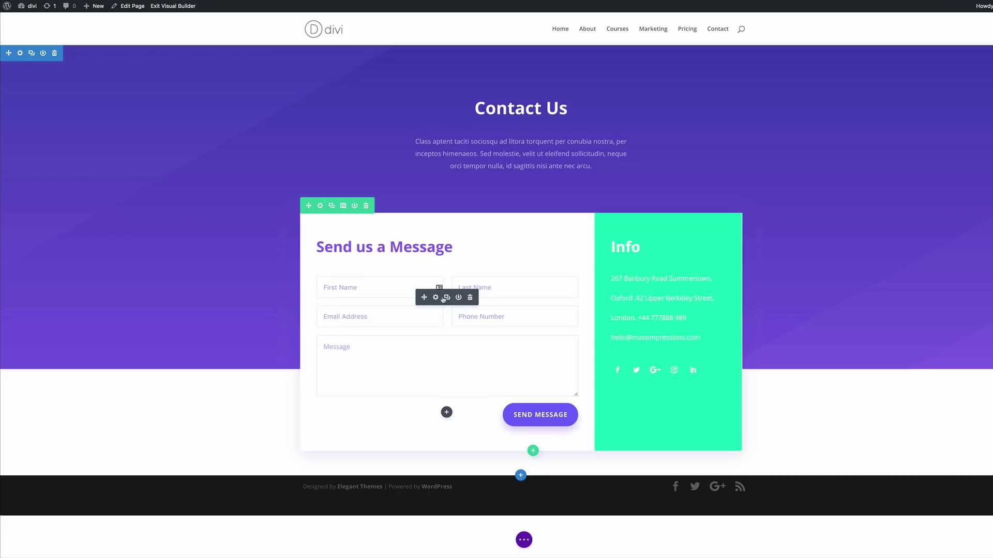
- Replace the contact form module under "Send us a Message" with a Text module containing the shortcode [mepr-login-form]
left_click(471, 298)
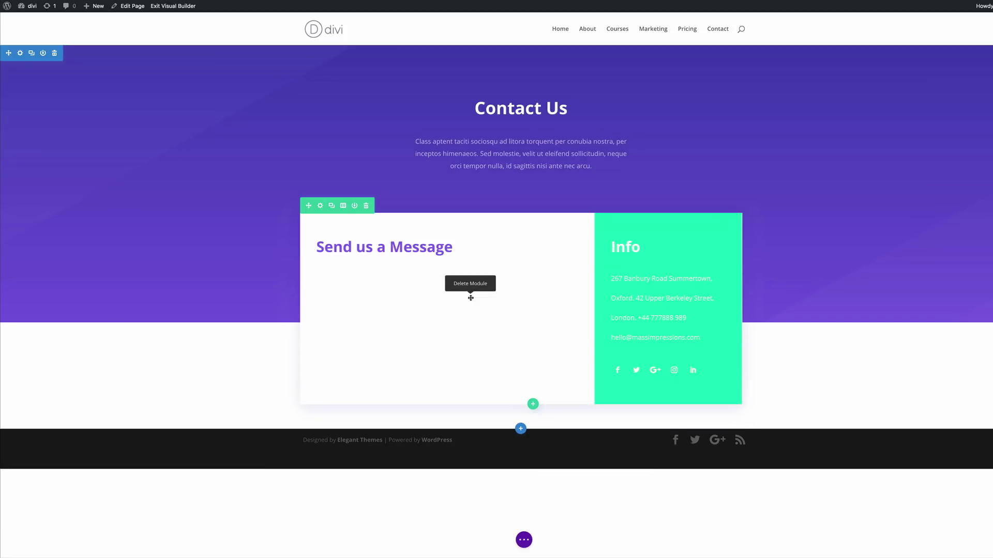
left_click(446, 262)
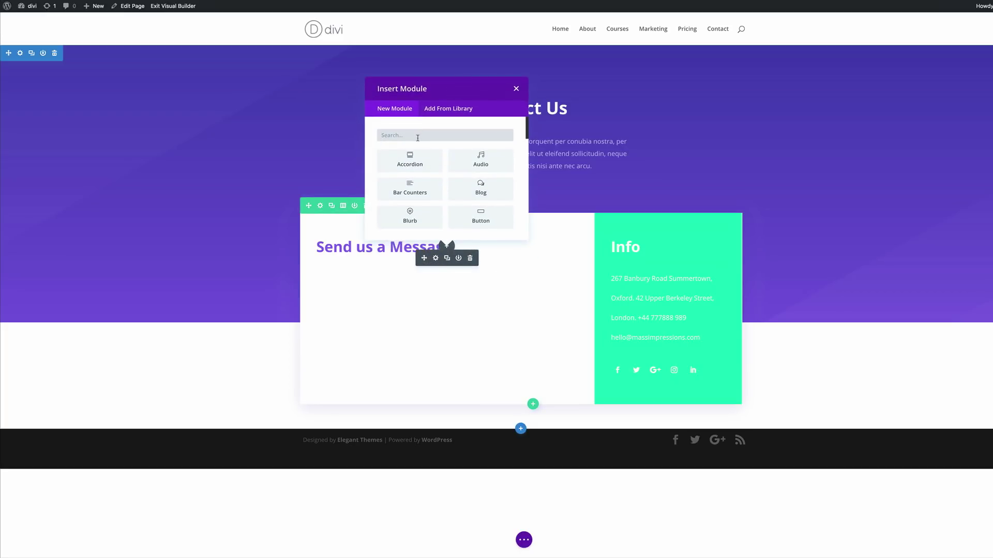
type("text")
left_click(412, 157)
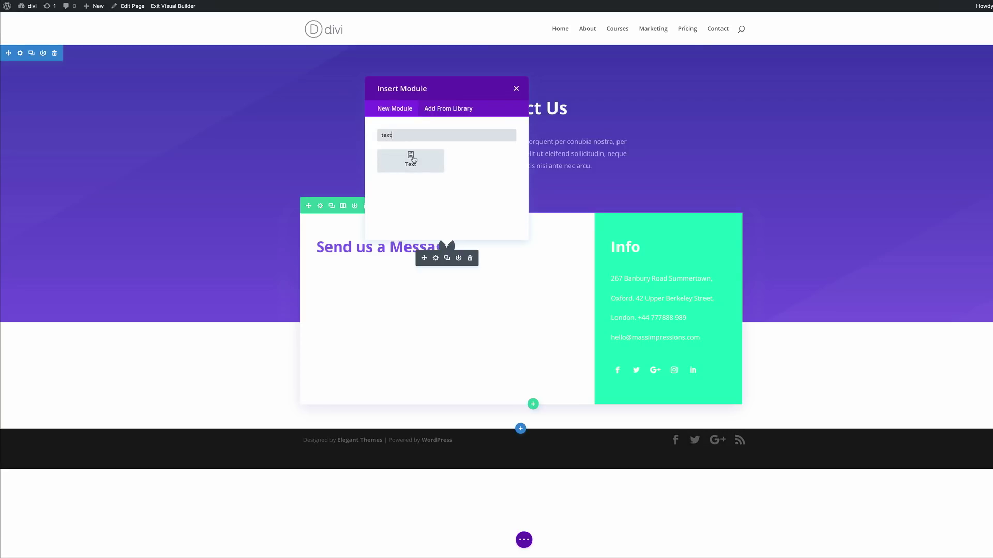
left_click(83, 169)
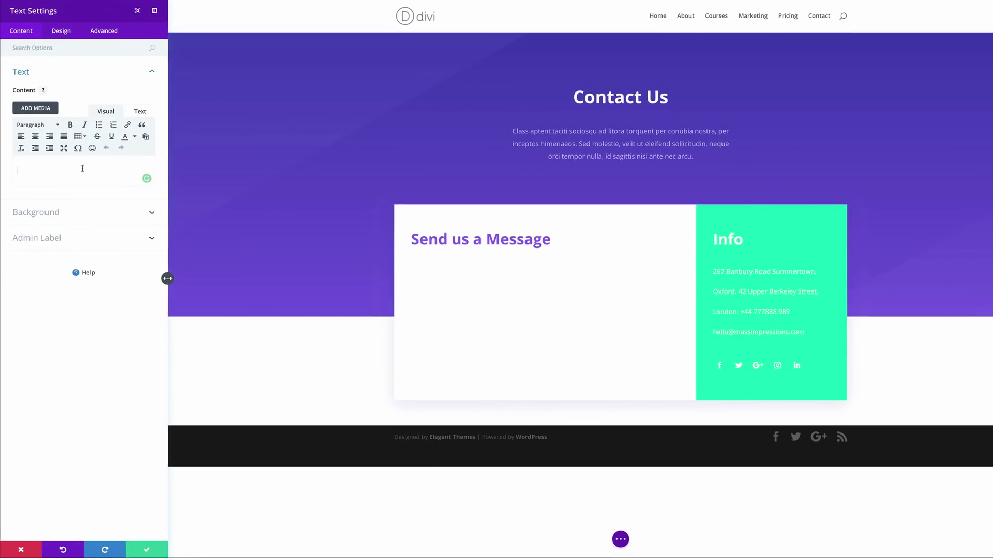
type("[mepr-login-form]")
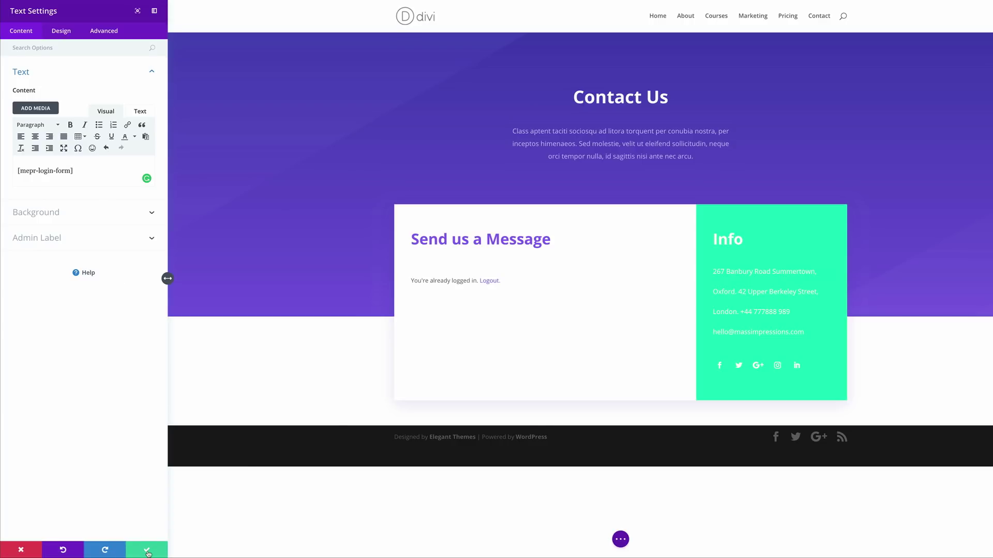
left_click(148, 550)
- Change the "Send us a Message" heading to "Log in to get started"
left_click(365, 239)
left_click_drag(323, 239, 463, 236)
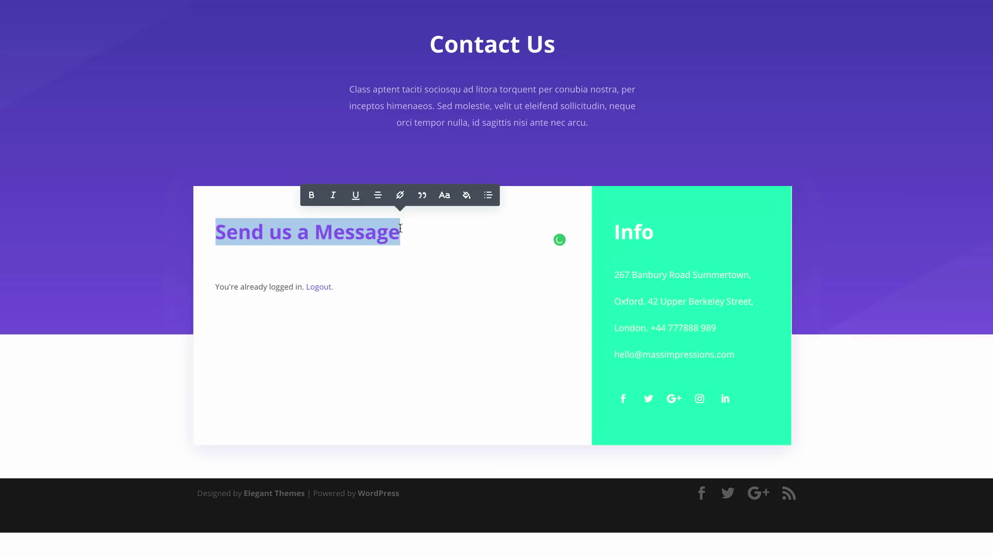
type("Log in to get started")
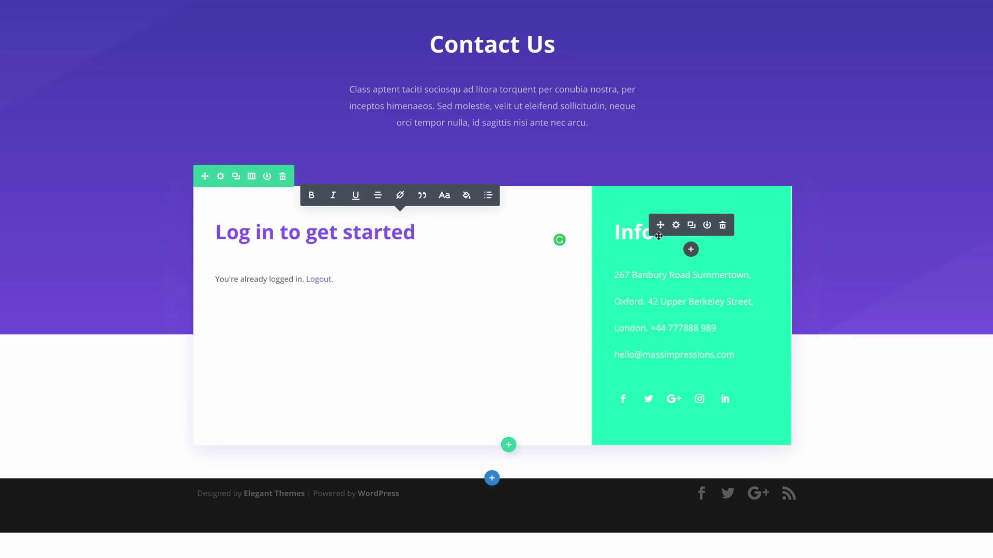
- Change the "Info" heading to "Do uo have a membership?" and delete the contact details and social icons below it
left_click(621, 231)
left_click_drag(621, 232, 660, 233)
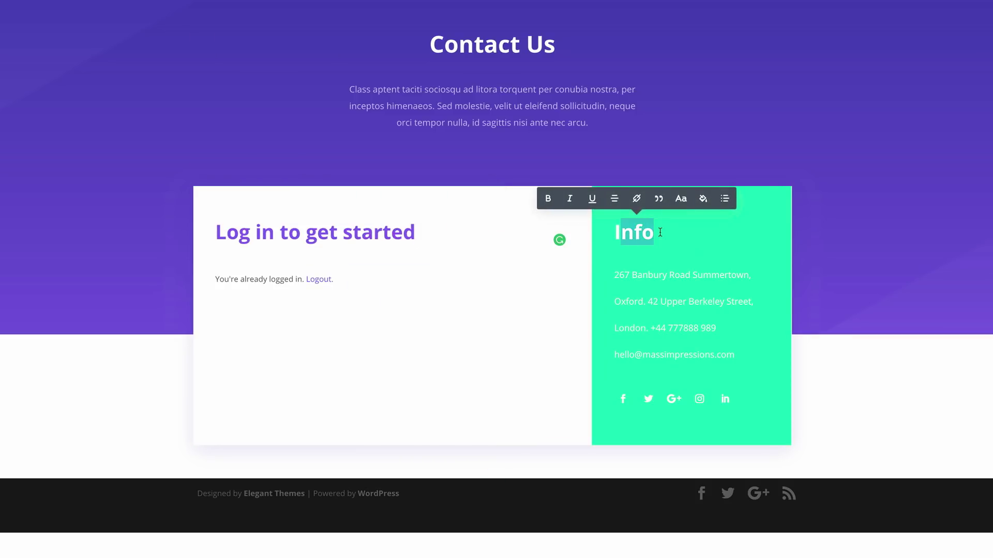
key("BackSpace")
key("BackSpace")
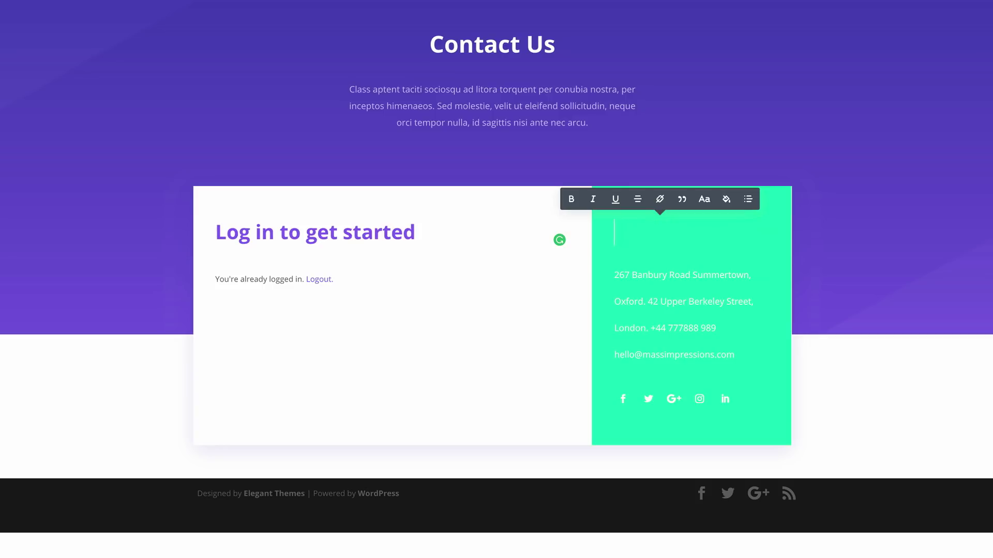
type("Do uo have a membership?")
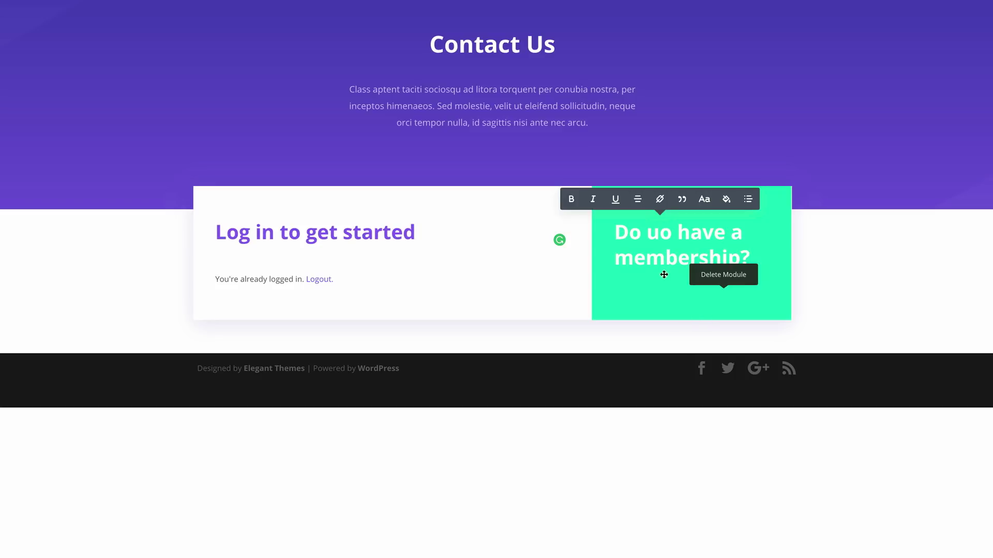
left_click(796, 313)
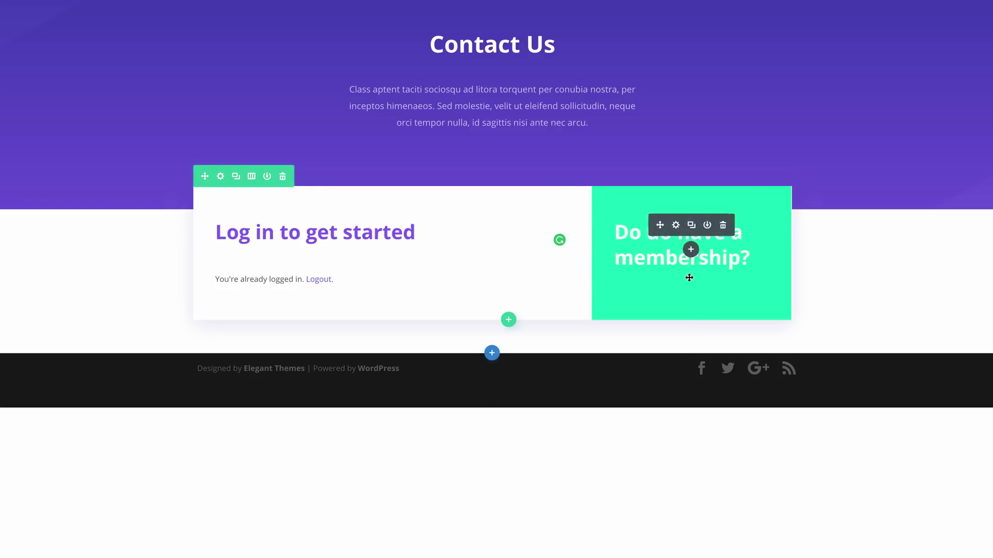
- Insert a Button module below the membership heading with the text "Get Started Today" and the URL "#"
left_click(691, 249)
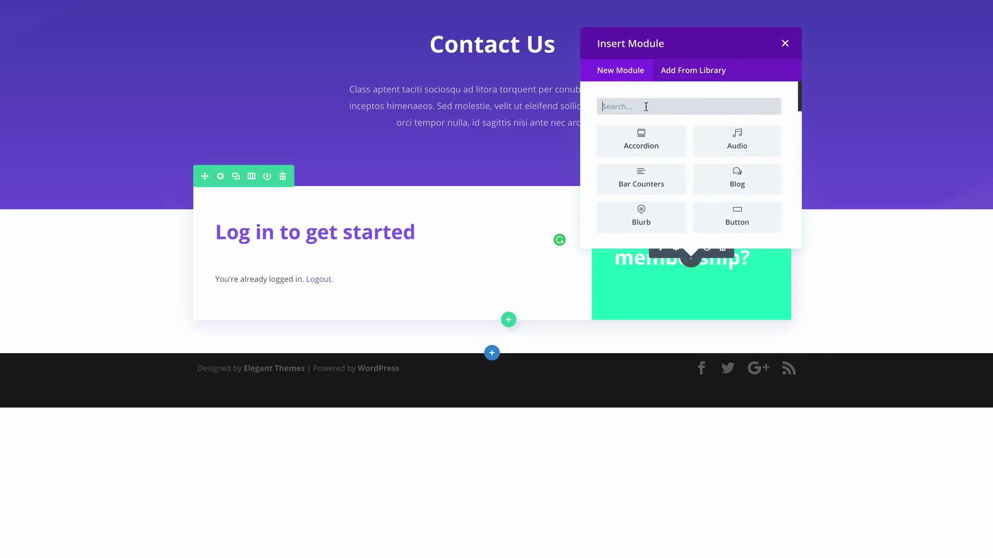
type("but")
left_click(650, 130)
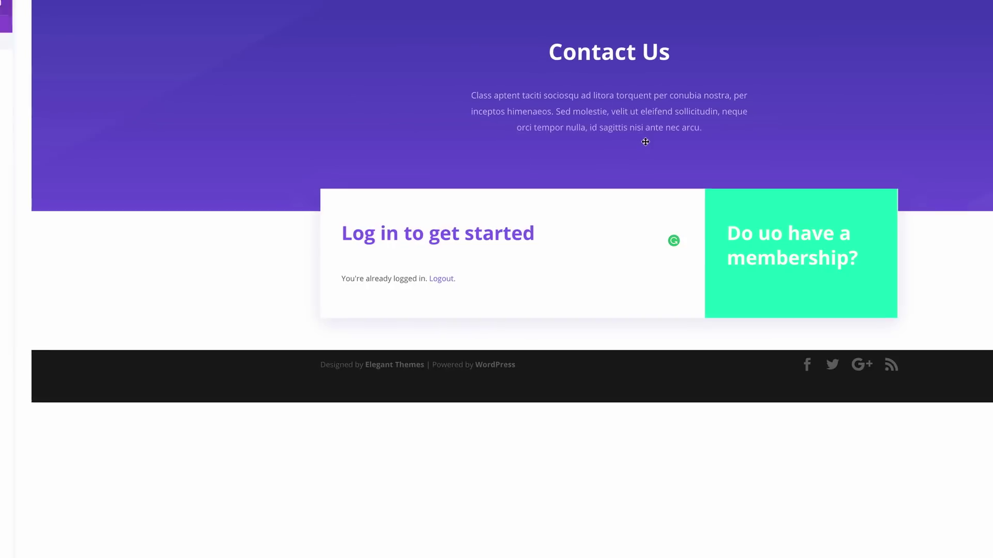
left_click(77, 103)
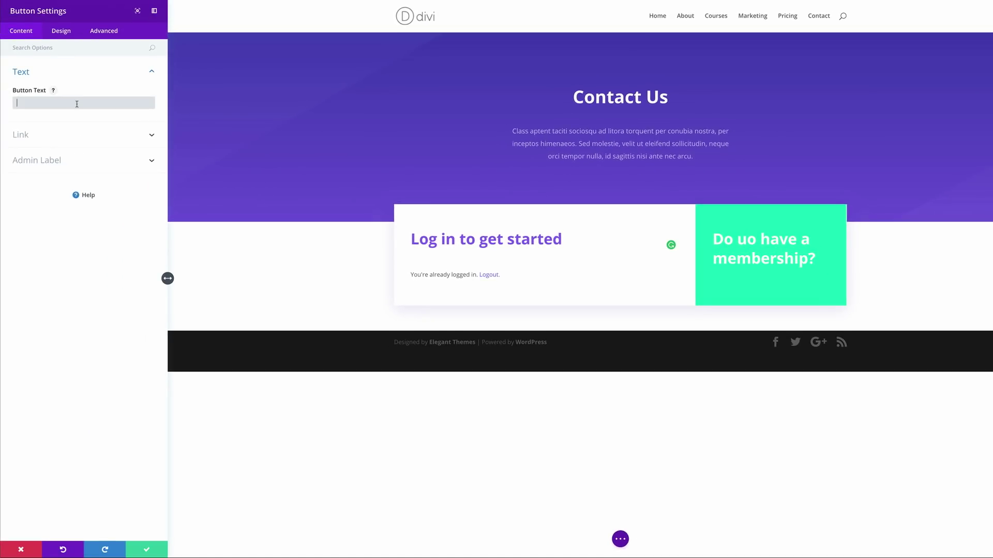
type("Get Started Today")
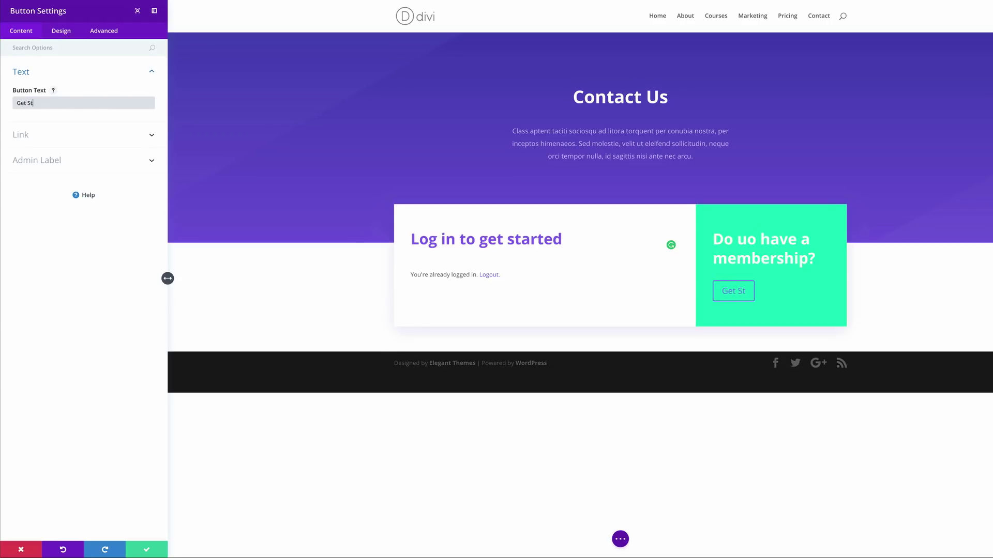
left_click(21, 136)
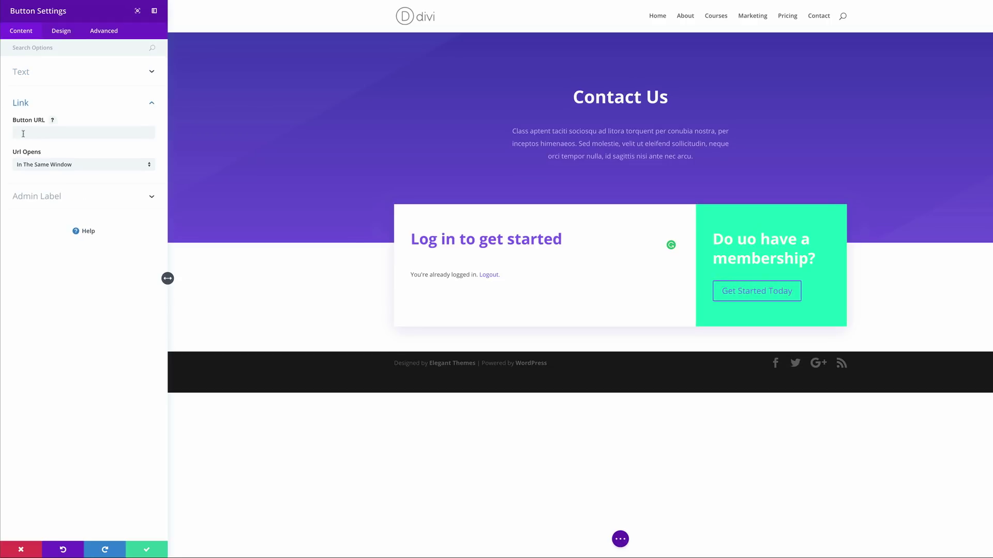
left_click(24, 133)
type("#")
left_click(32, 251)
- Set the alignment of the "Get Started Today" button to center
left_click(62, 32)
left_click(42, 74)
left_click(83, 104)
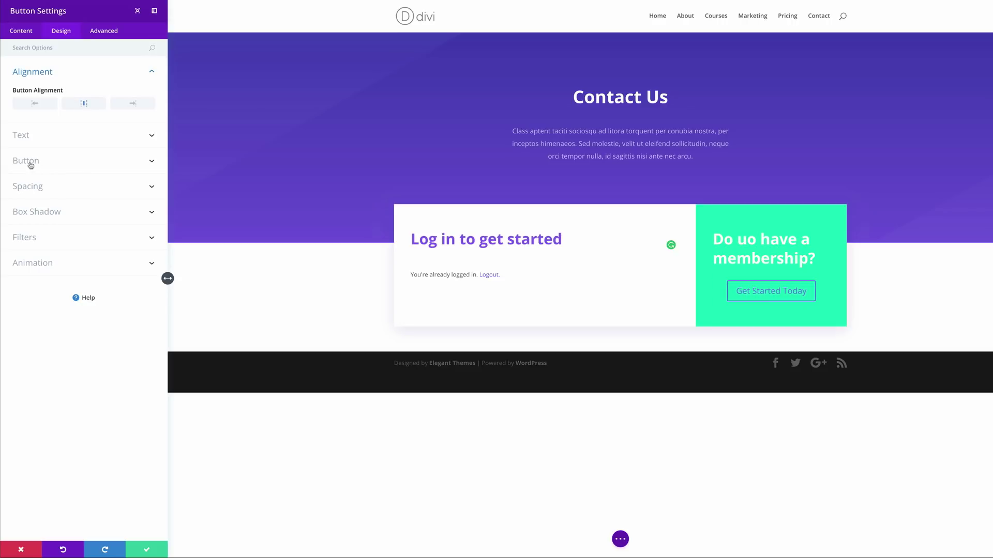
- Enable custom styles for the button with 16px white text and a 50px border radius
left_click(26, 161)
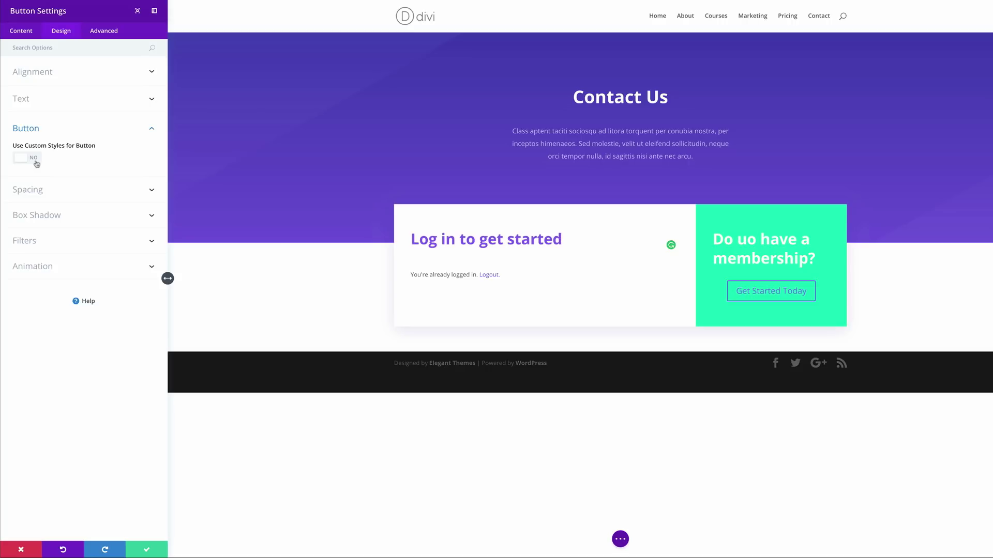
left_click(34, 161)
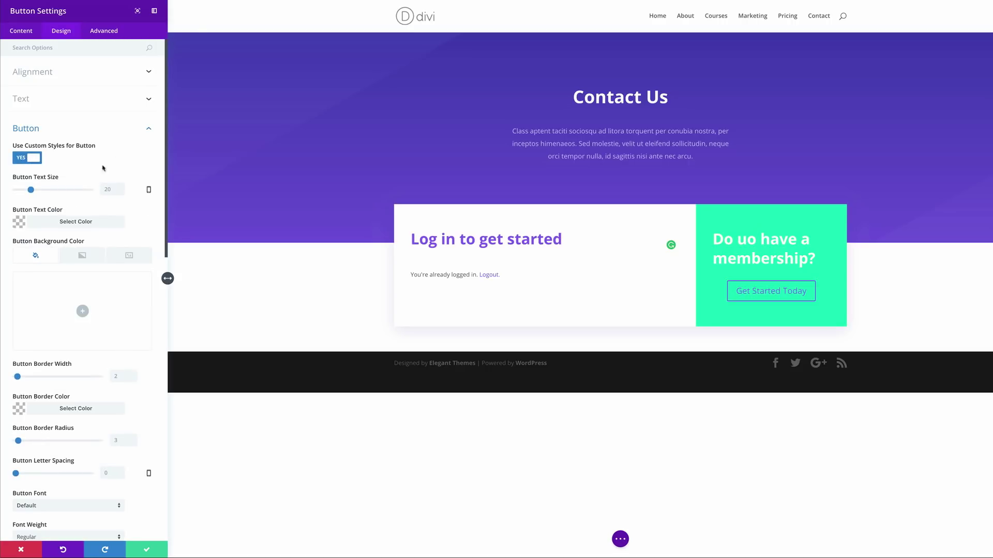
left_click_drag(31, 190, 28, 190)
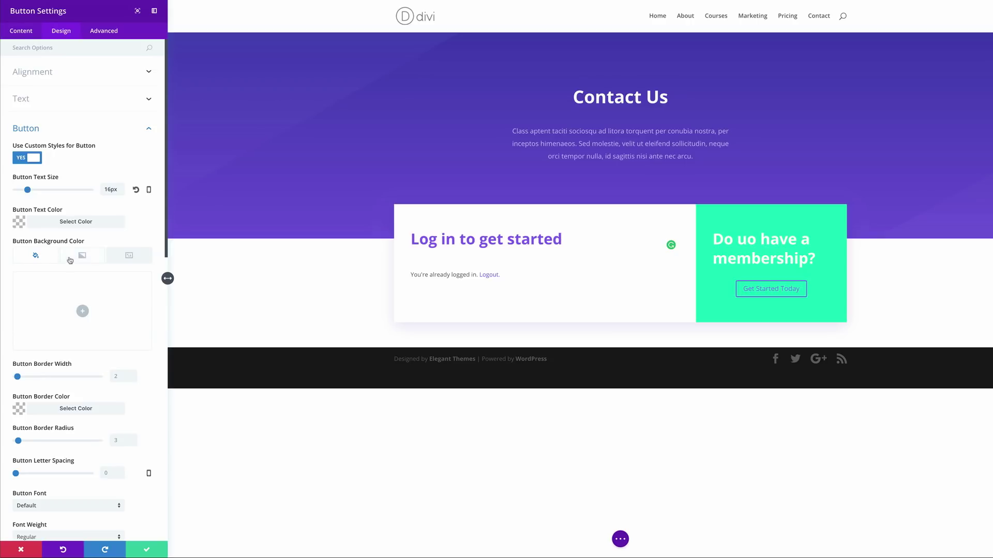
left_click(19, 223)
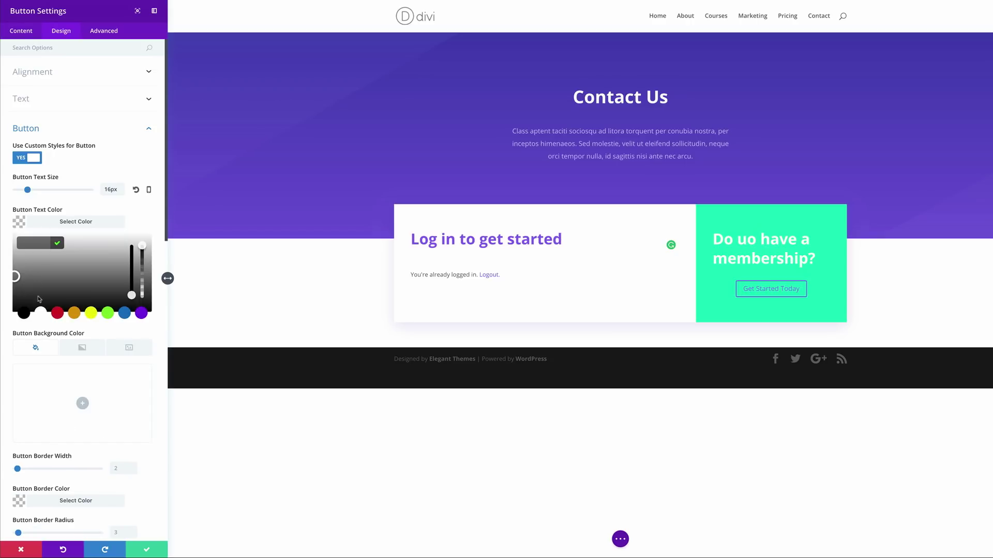
left_click(43, 315)
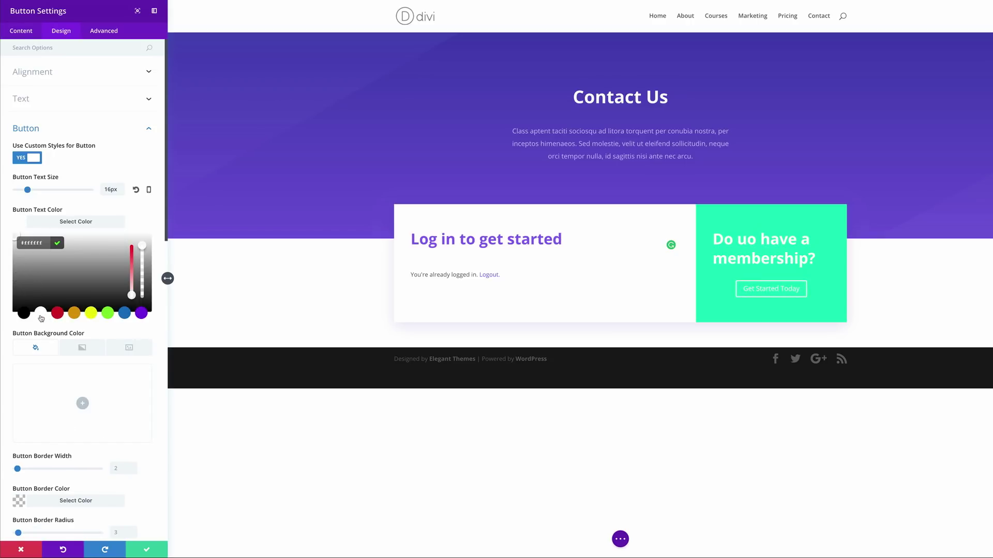
scroll(43, 317, "down", 5)
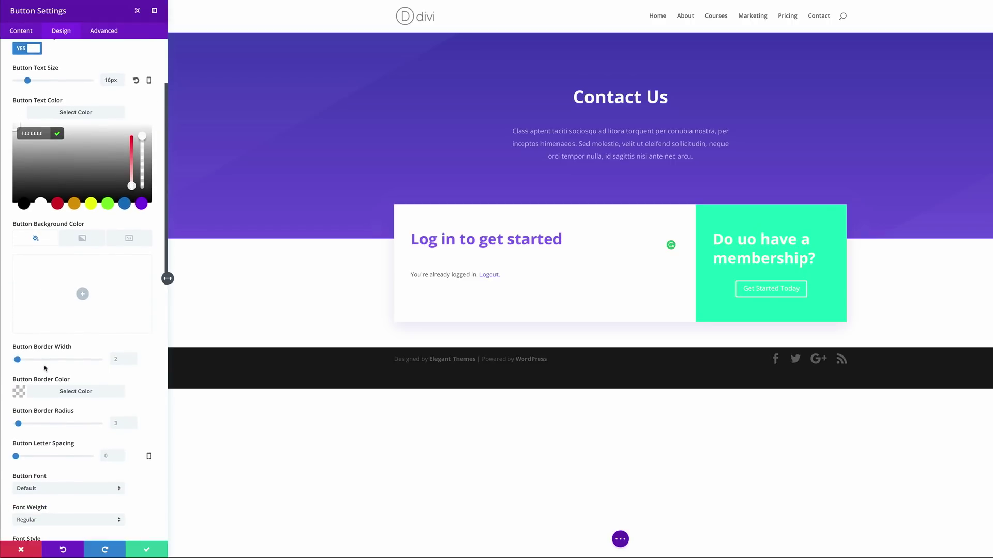
left_click_drag(18, 387, 54, 388)
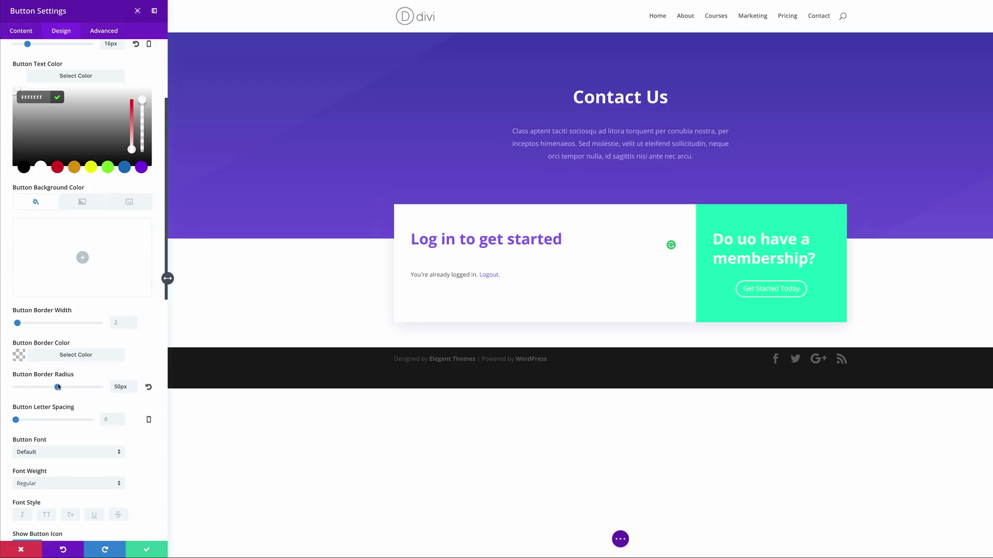
- Set the "Get Started Today" button's font to uppercase with Semi Bold weight and save the module
scroll(53, 383, "down", 2)
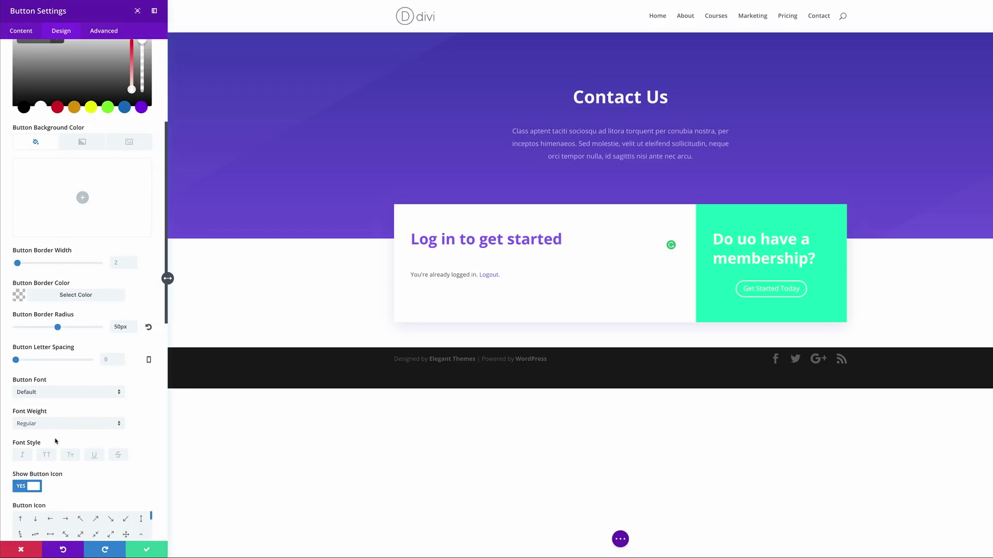
left_click(47, 456)
scroll(48, 460, "down", 3)
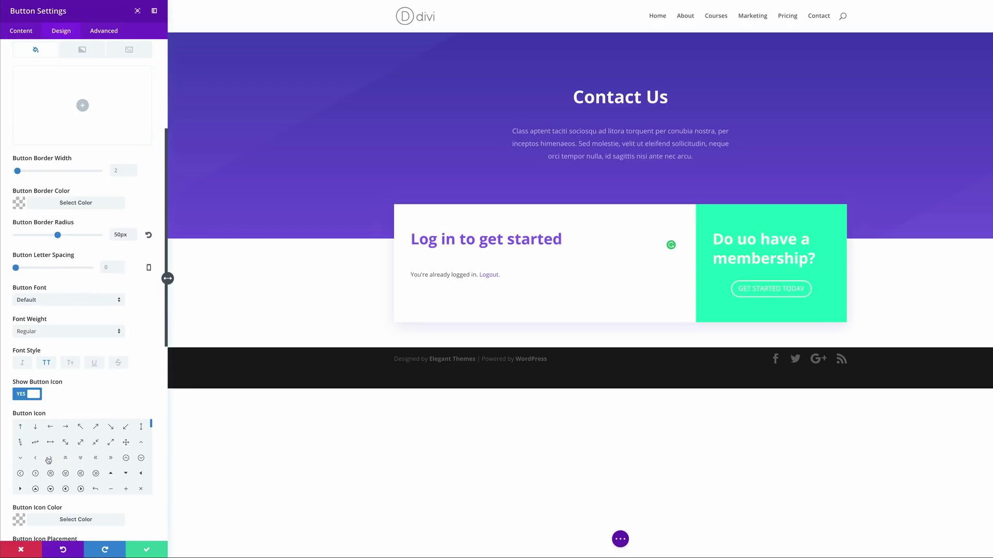
left_click(97, 336)
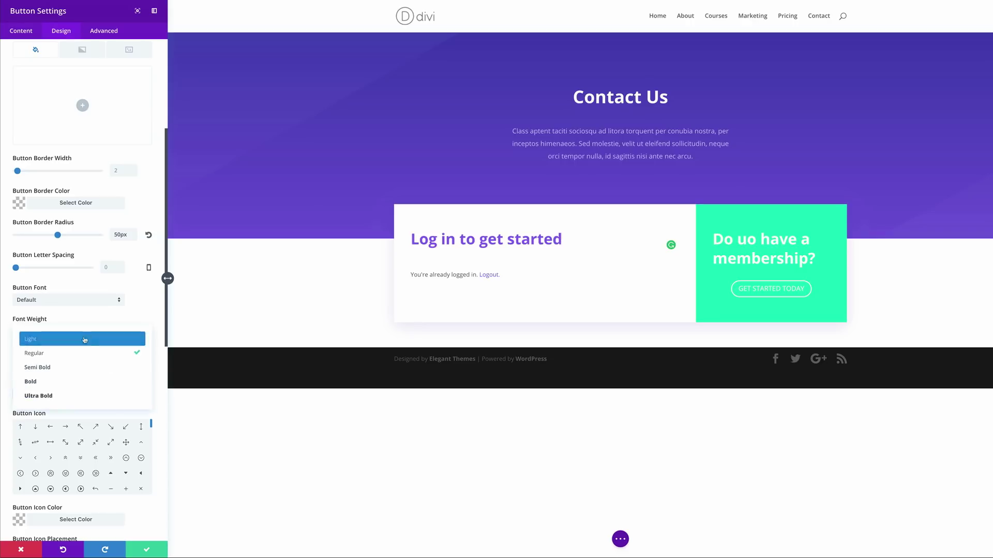
left_click(49, 368)
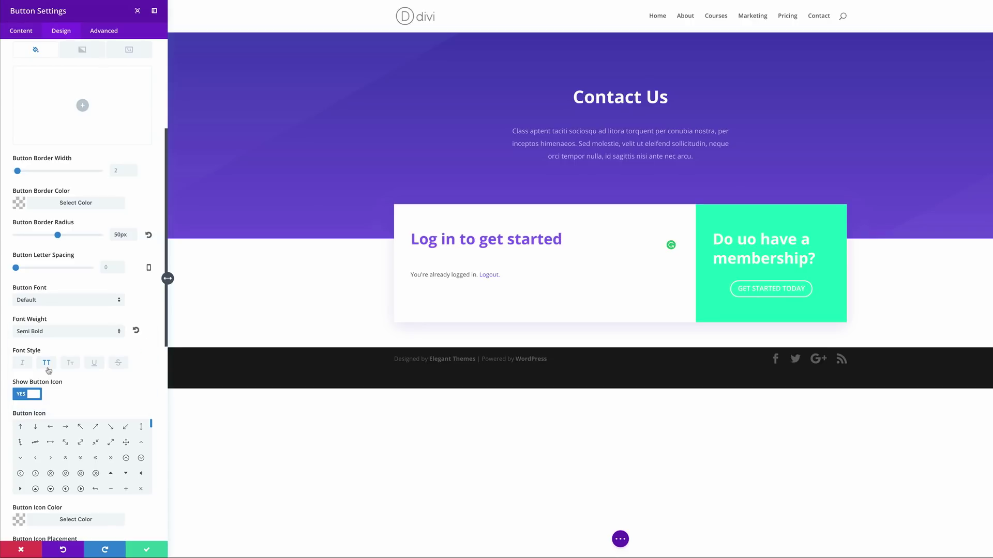
left_click(147, 552)
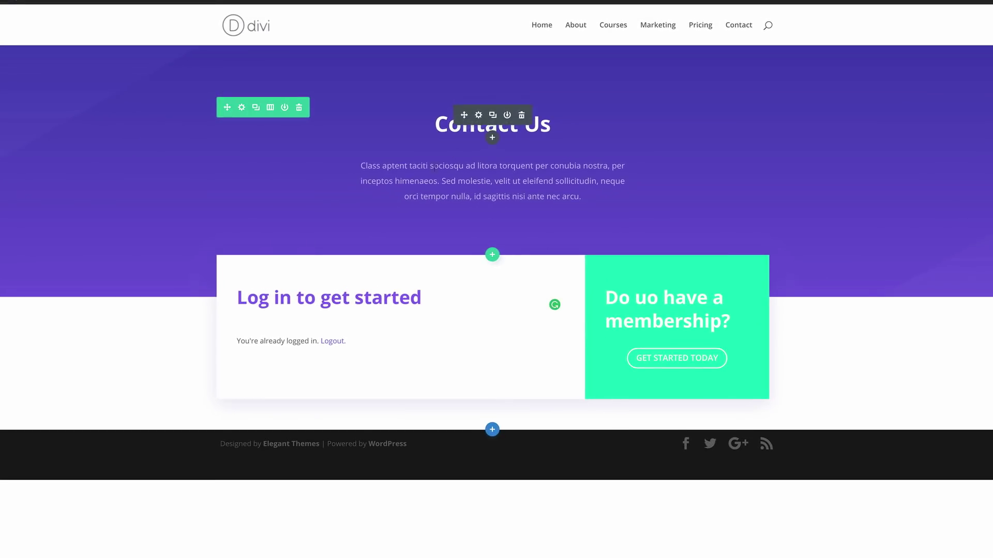
- Replace the "Contact Us" heading in the hero section with "Login"
triple_click(463, 128)
type("LOgi")
key("BackSpace")
key("BackSpace")
key("BackSpace")
type("ogin")
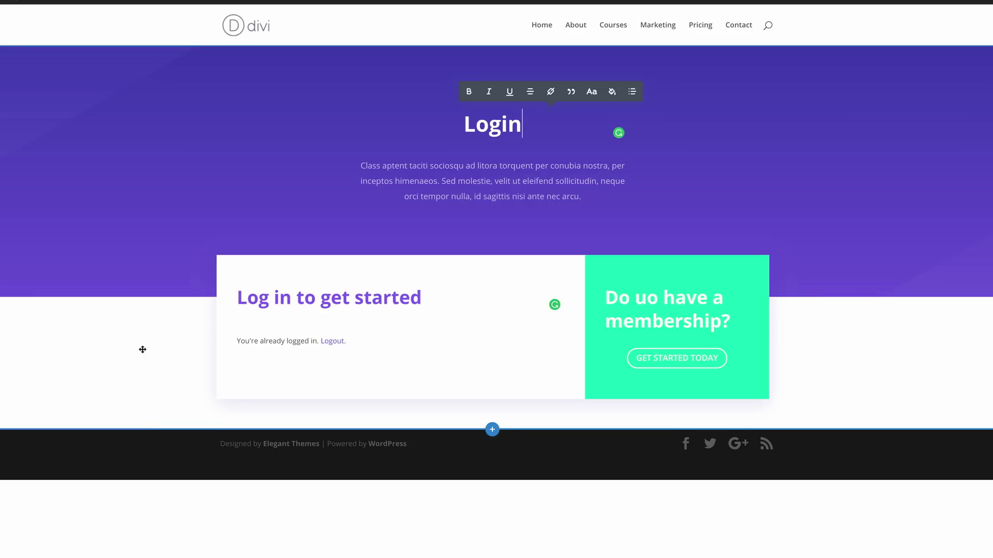
left_click(102, 242)
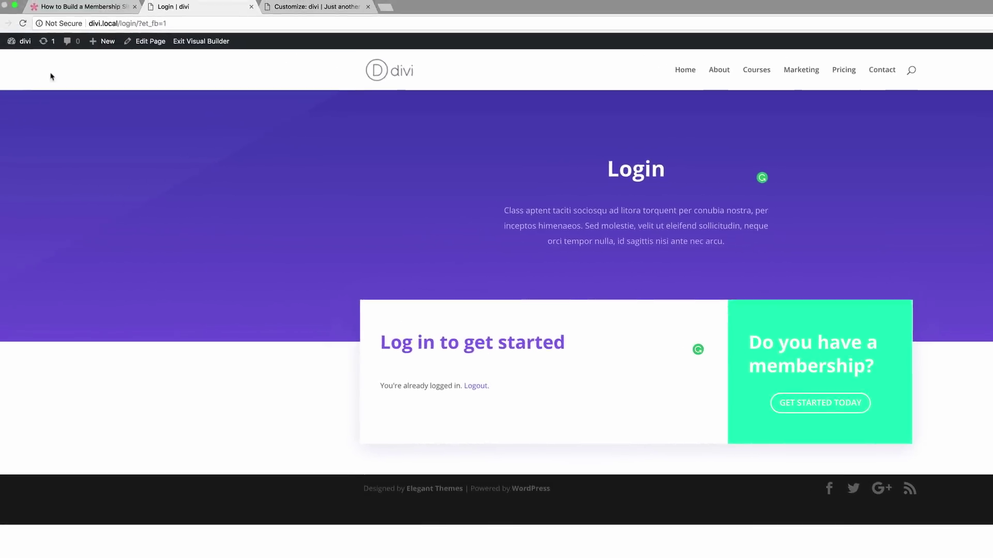
- Go to the site's admin dashboard and open the Free registration page for editing from the list of pages
left_click(38, 62)
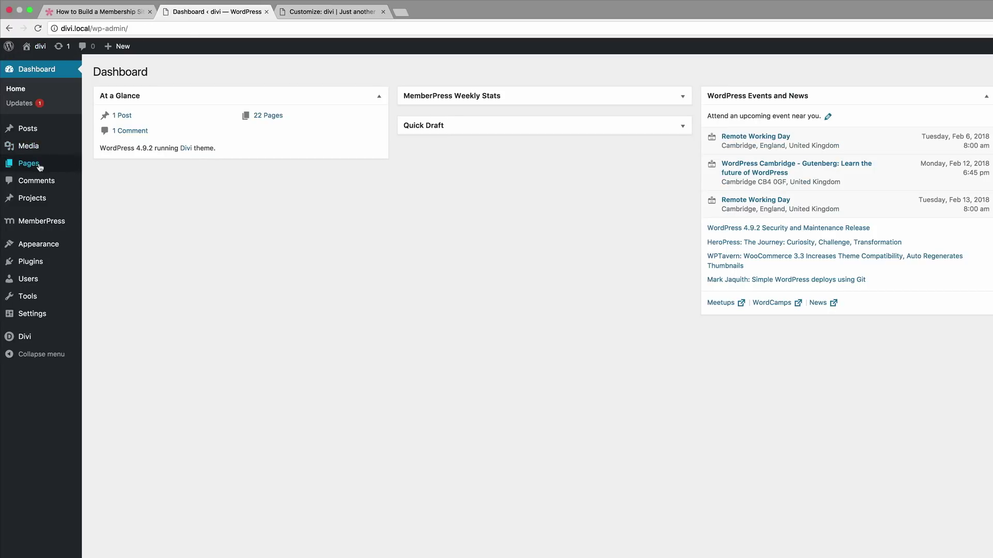
left_click(40, 167)
scroll(521, 490, "down", 3)
scroll(521, 491, "up", 3)
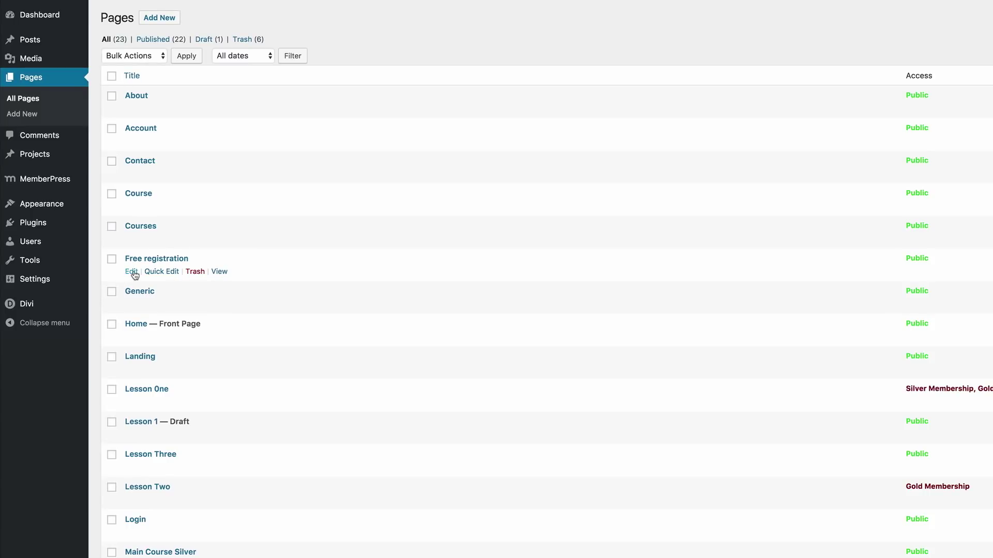
left_click(132, 272)
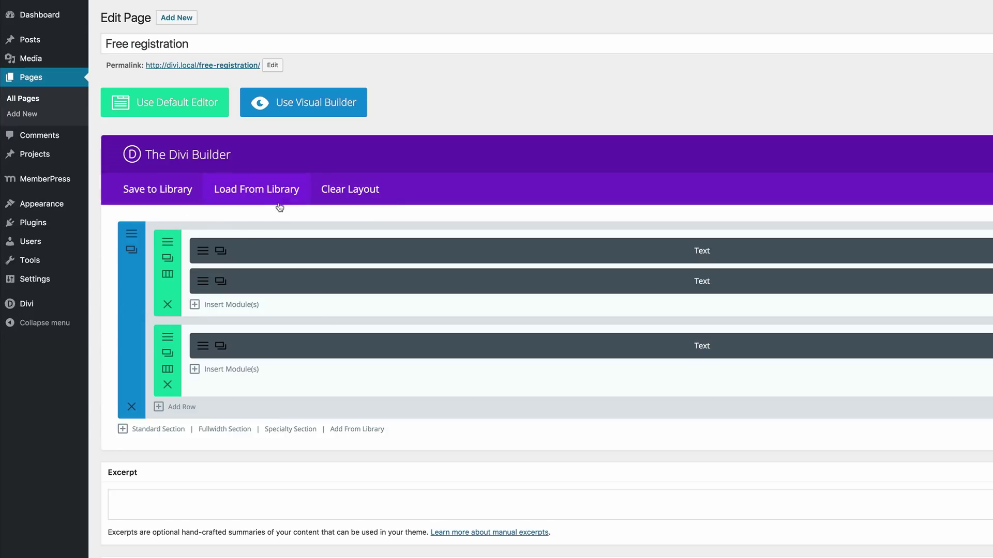
- Load the saved Generic layout from the library into the Free registration page
left_click(262, 194)
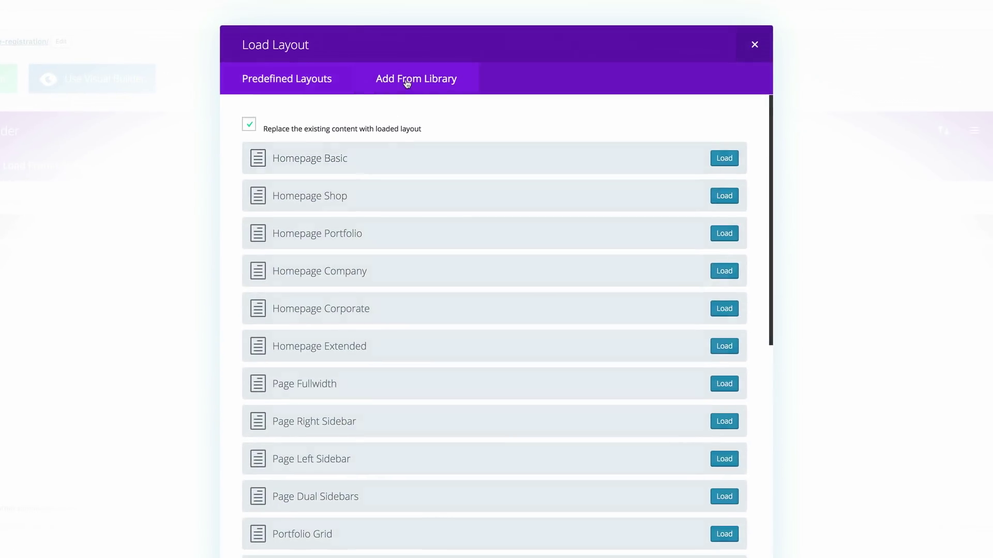
left_click(407, 84)
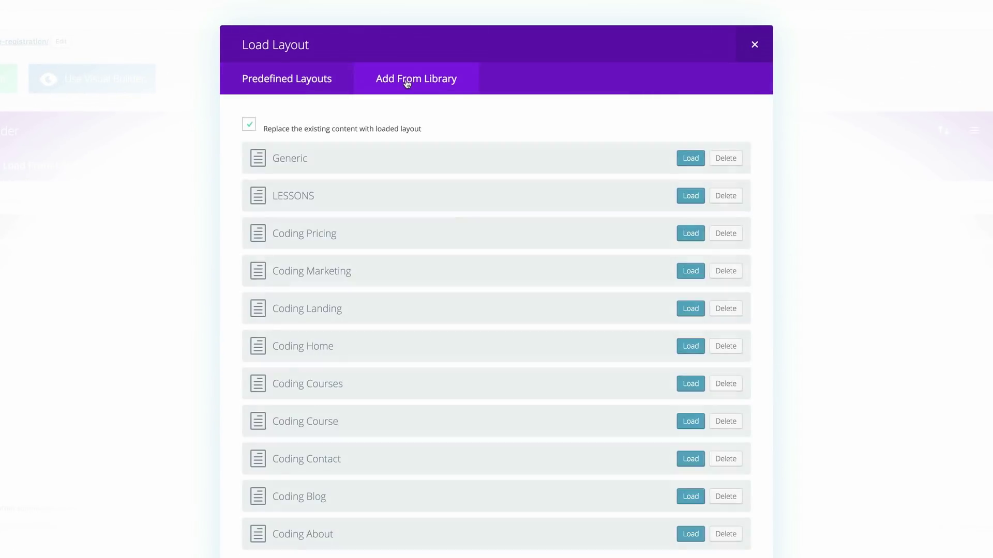
left_click(691, 158)
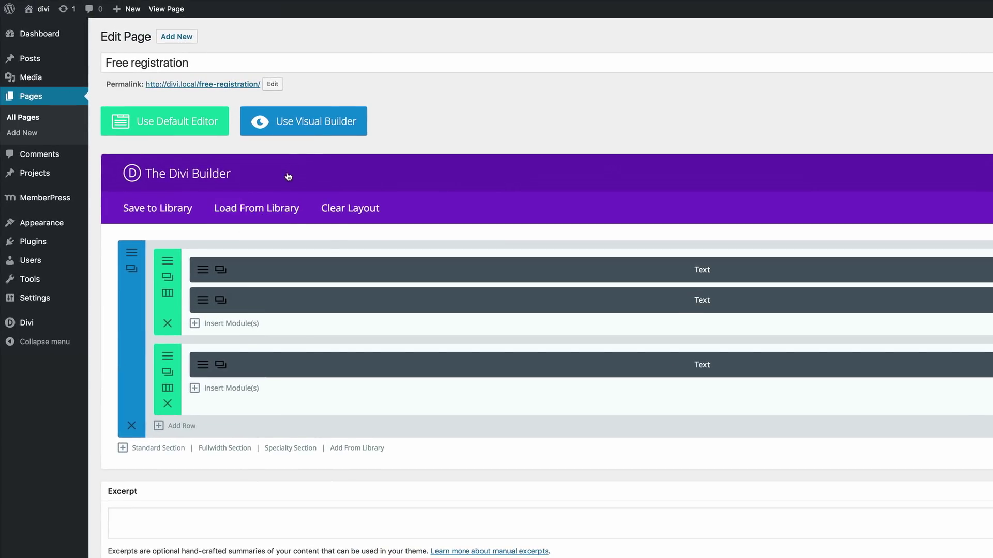
- Open the page in the visual builder and examine the registration form shortcode in the white card's Text module
left_click(312, 128)
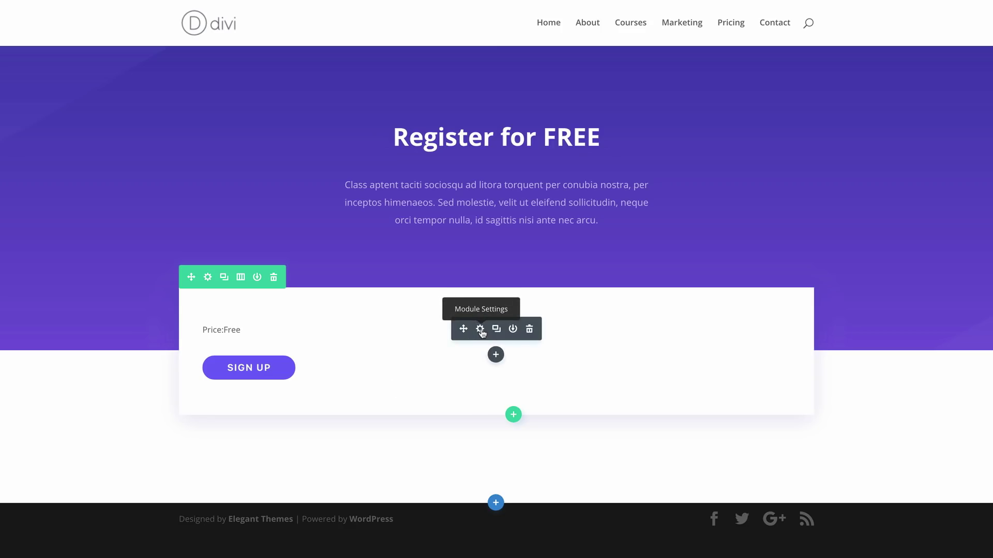
left_click(481, 330)
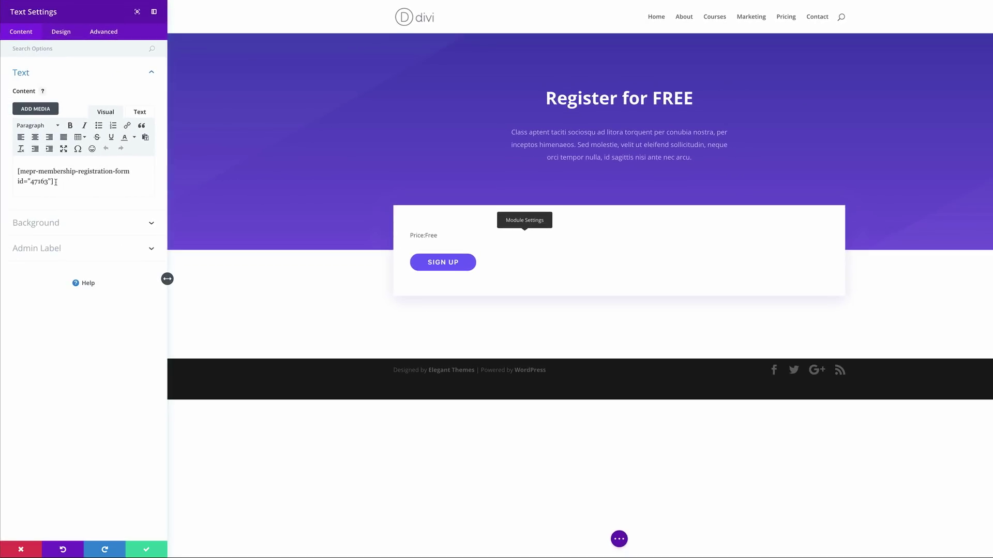
left_click_drag(56, 181, 10, 167)
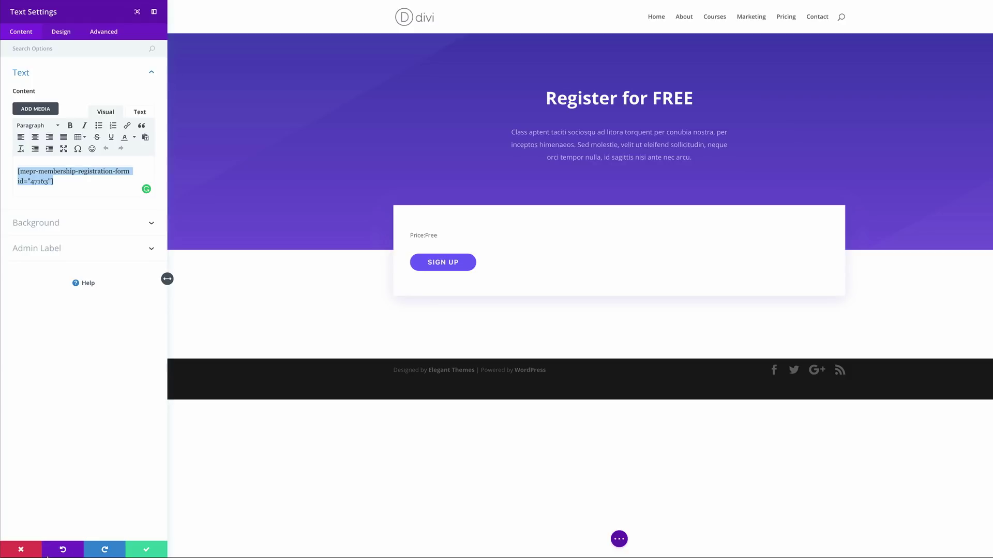
left_click(146, 550)
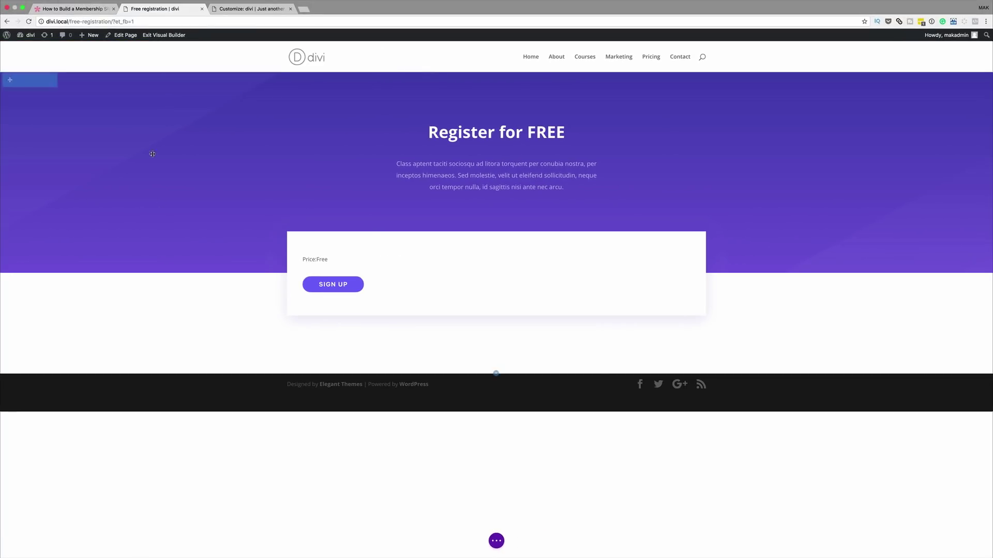
- Open the page address divi.local/free-registration/ in a new incognito window to preview it as a logged-out visitor
left_click_drag(113, 21, 53, 17)
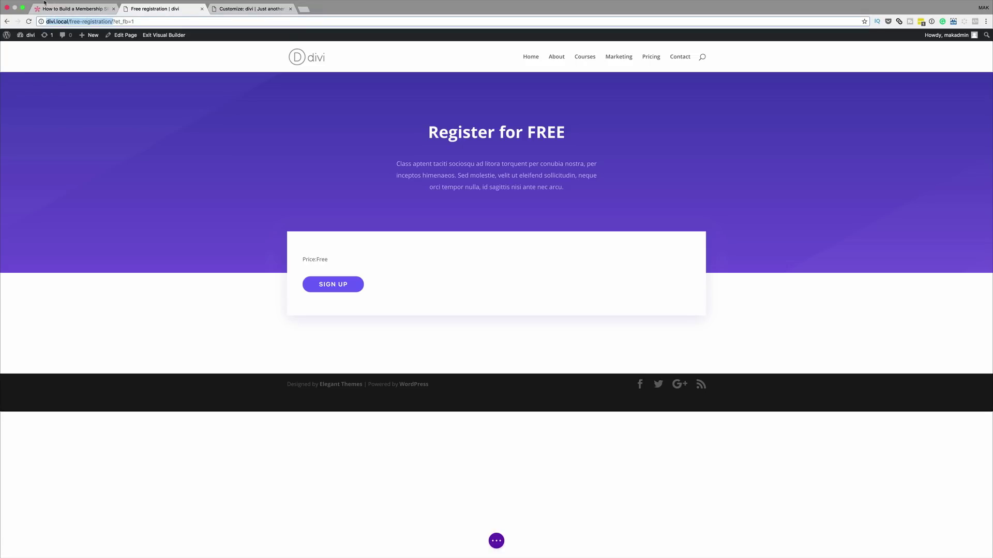
mouse_move(44, 2)
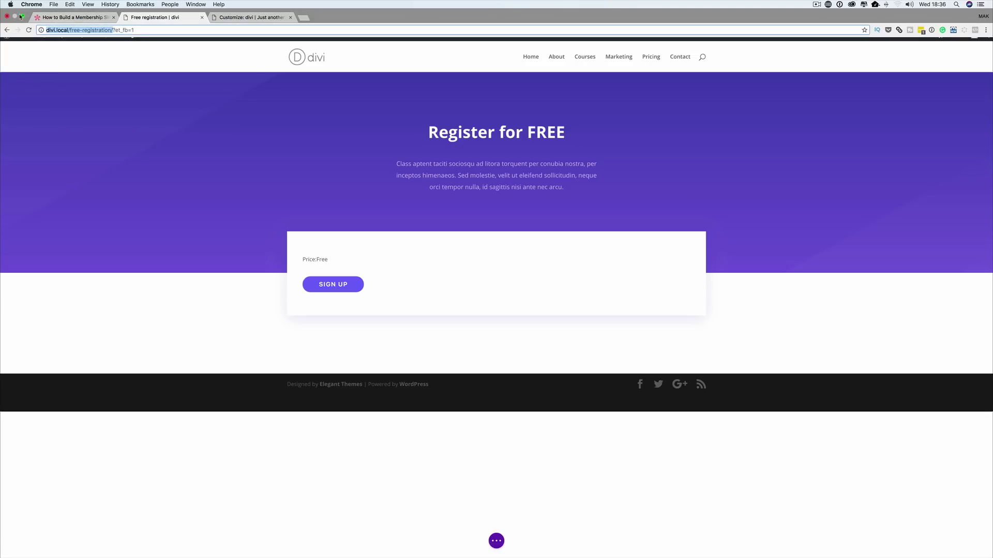
left_click(53, 4)
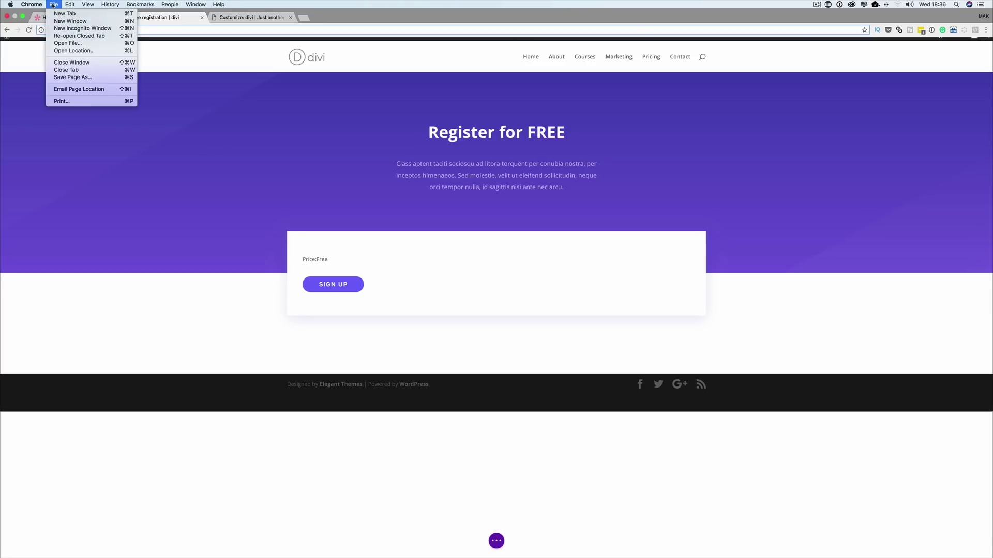
left_click(79, 29)
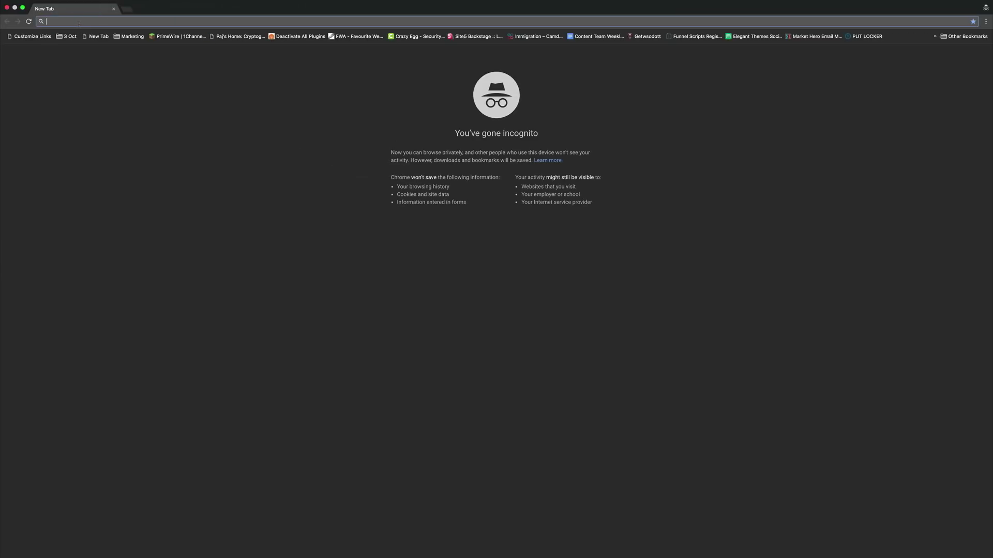
type("divi.local/free-registration/")
key("Return")
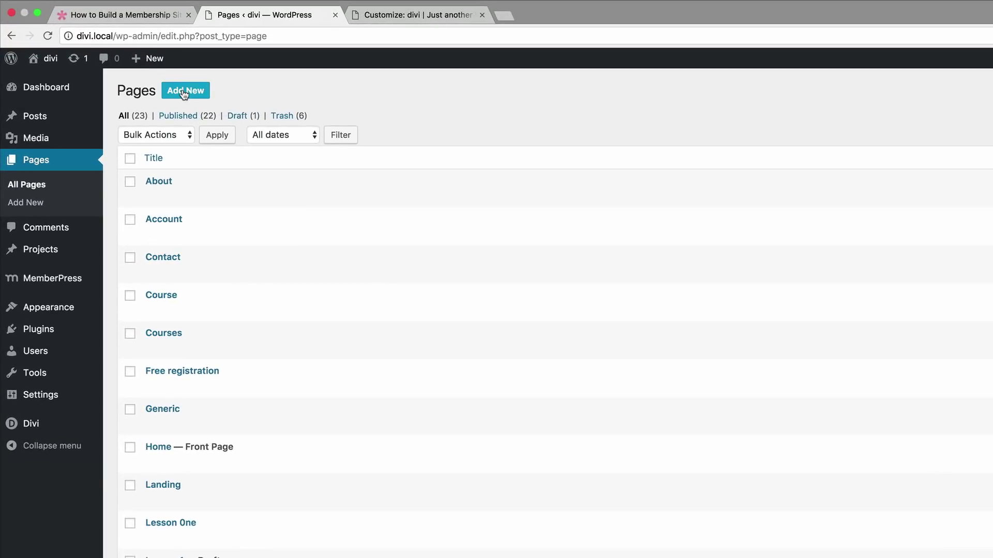
- Create a new page titled "Memberships Page" in the site admin and enable the Divi Builder for it
left_click(184, 93)
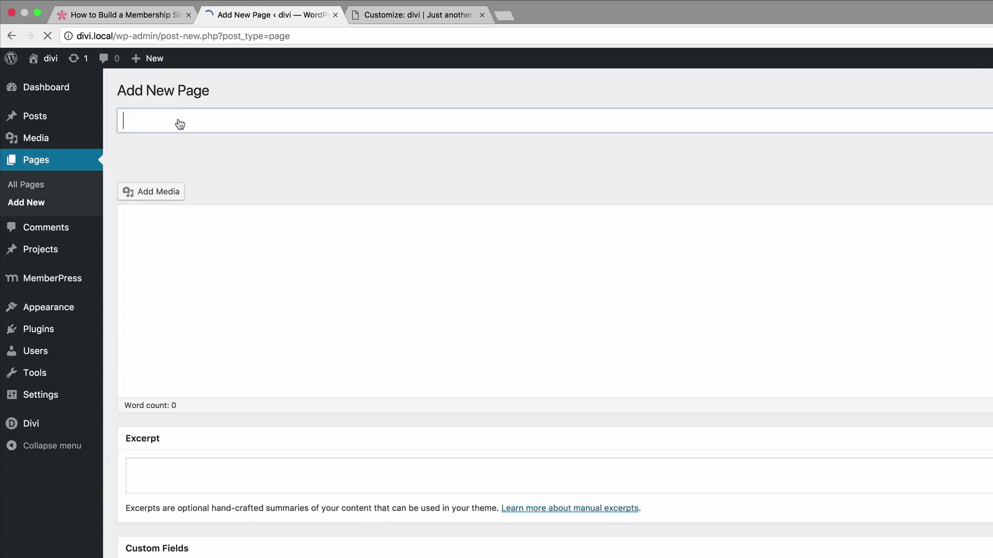
type("Memberships Page")
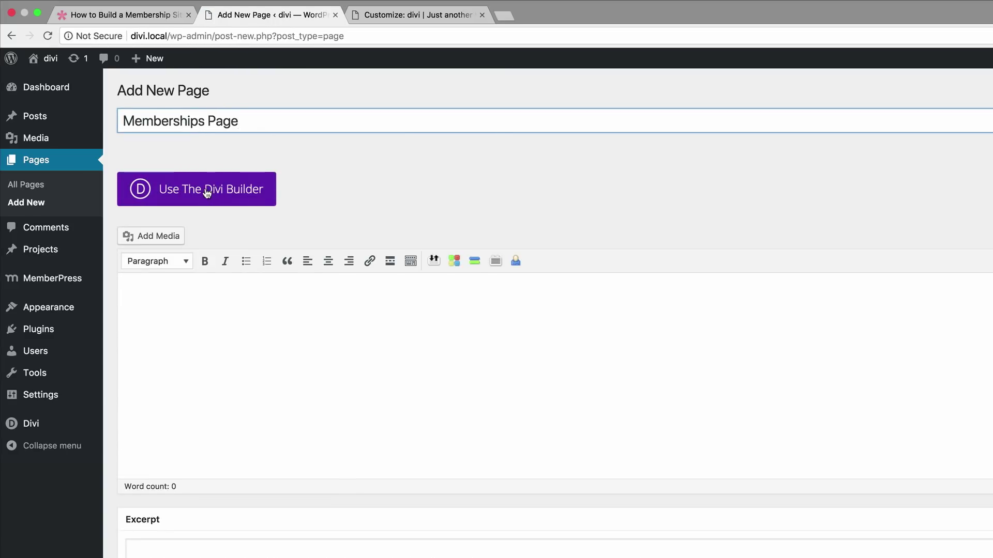
left_click(207, 193)
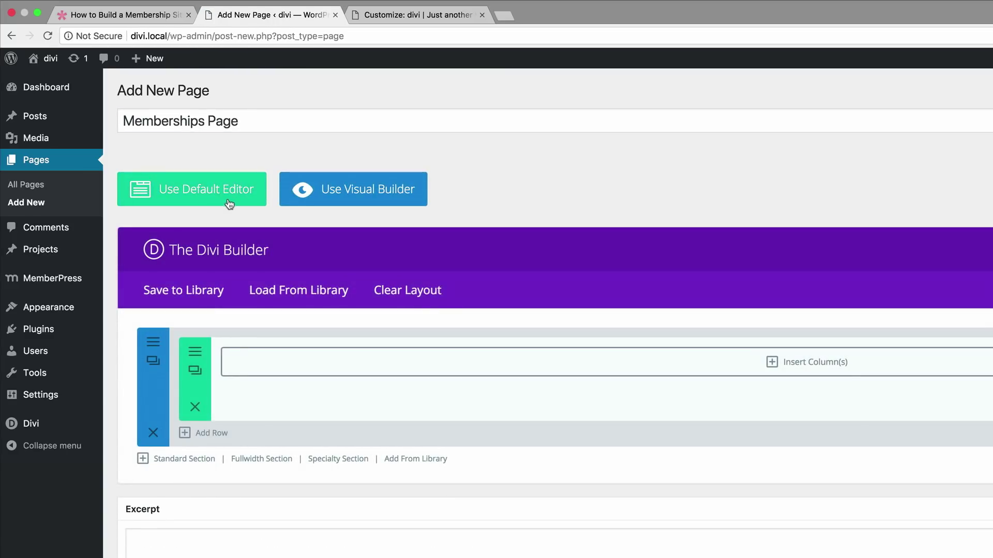
- Load the saved Coding Courses layout from the library into the Memberships Page
left_click(313, 288)
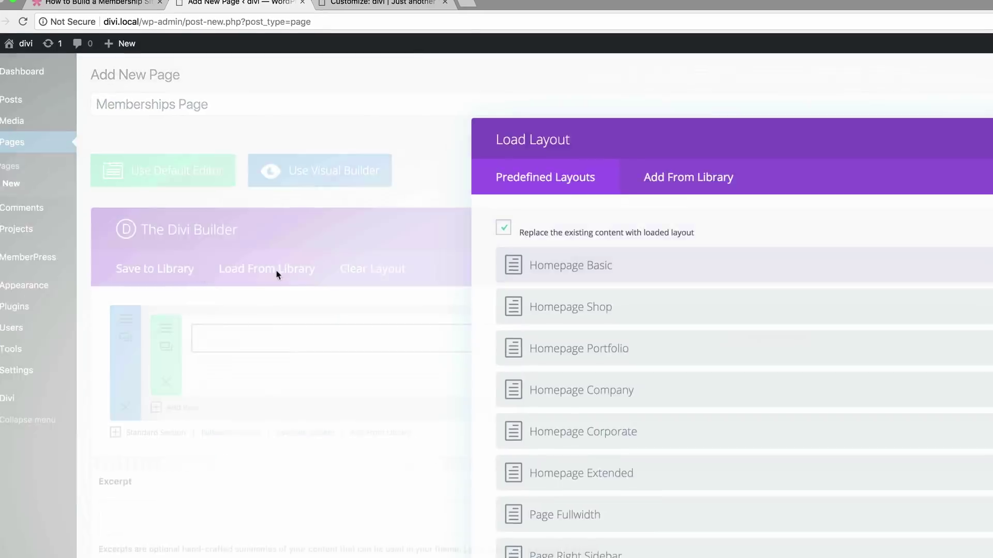
left_click(456, 80)
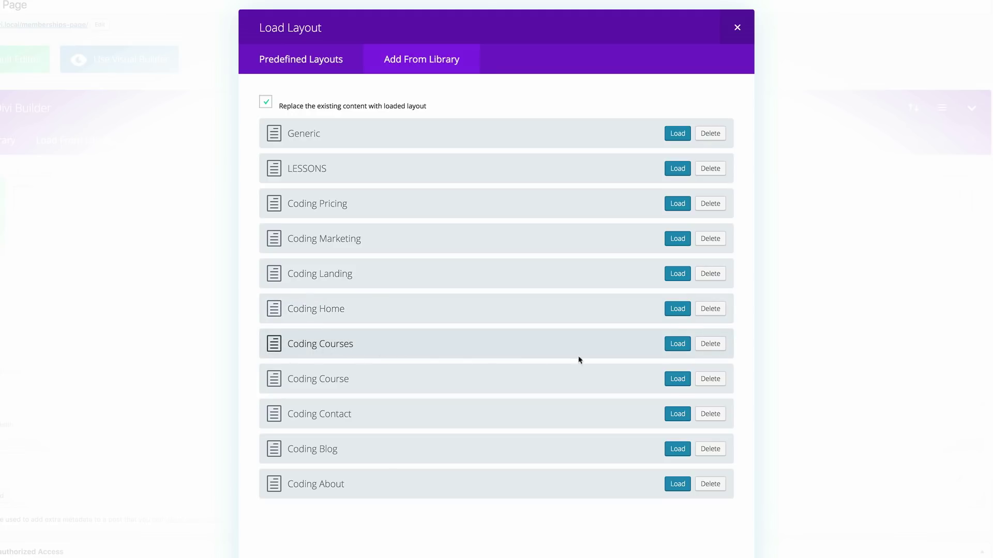
left_click(674, 345)
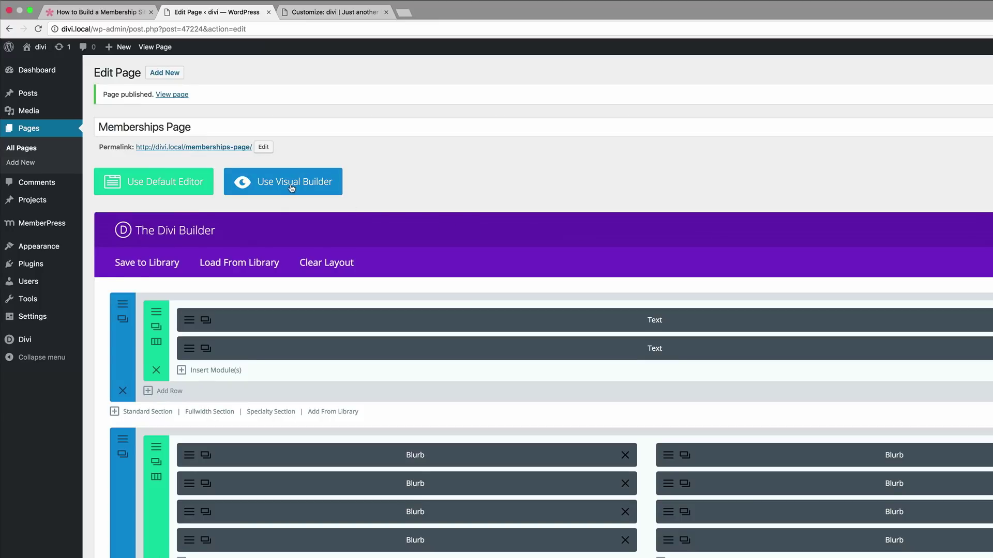
- Open the Memberships Page in the visual builder and change the "Our Courses" heading to "Our Memberships"
left_click(291, 188)
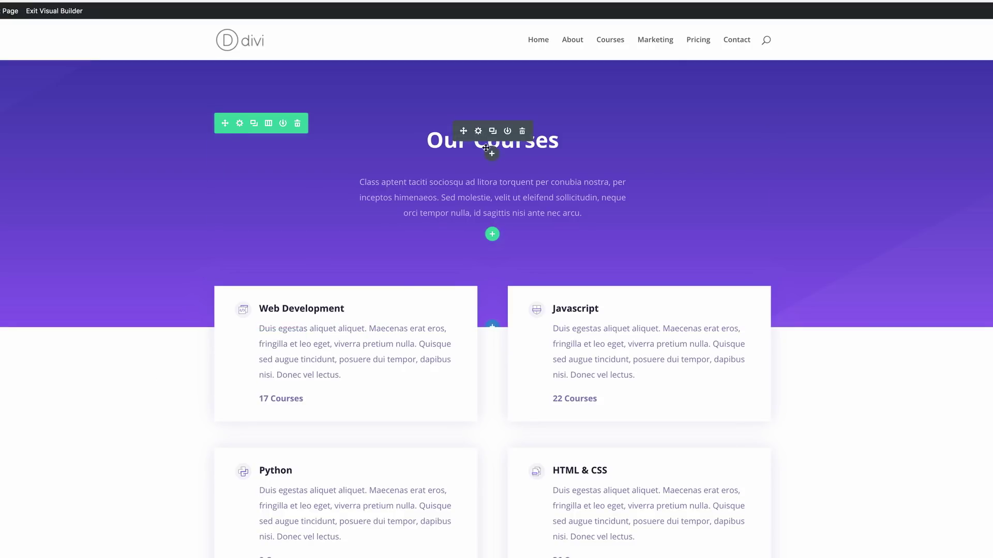
left_click(446, 143)
left_click_drag(474, 141, 554, 141)
type("Memberships")
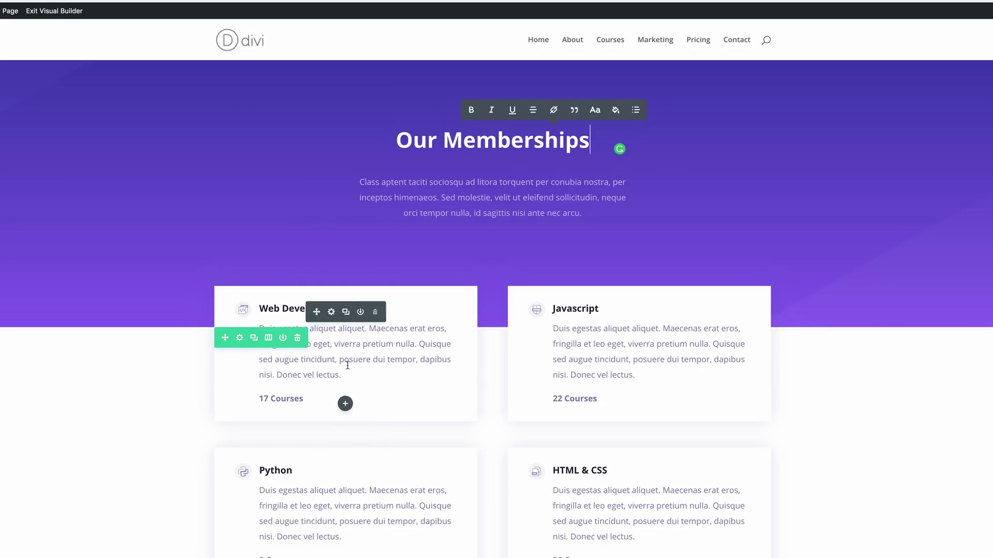
- Change the row of course cards from two columns to a single full-width column
left_click(269, 340)
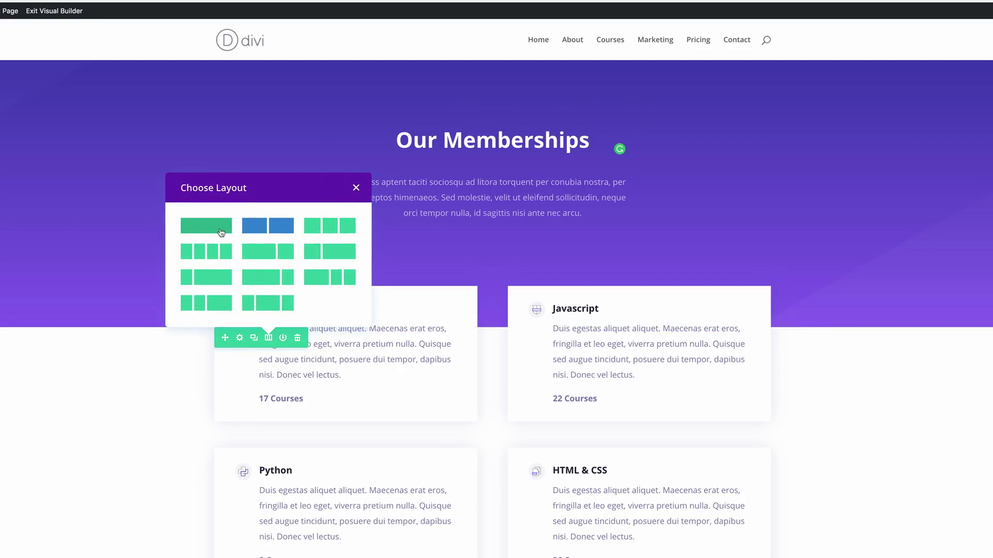
left_click(221, 232)
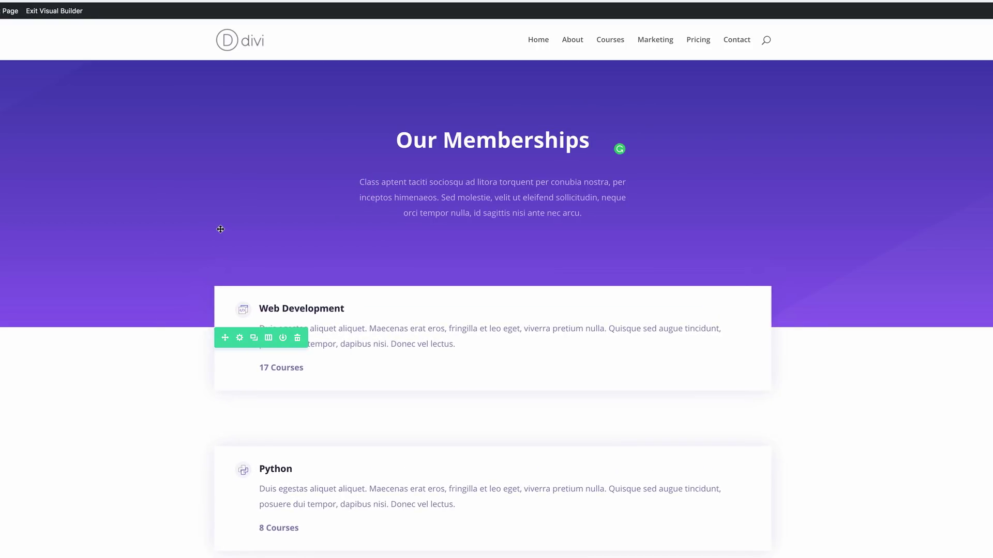
- Retitle the "Web Development" card as "Free Membership" and the "Python" card as "Silver Membership"
scroll(220, 229, "down", 3)
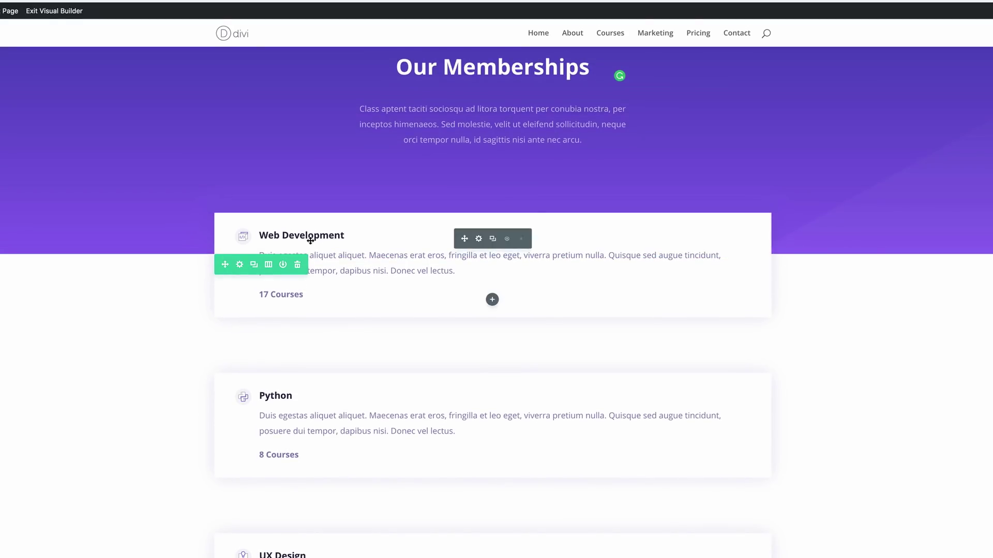
left_click_drag(260, 234, 345, 238)
type("Free Membership")
left_click(277, 395)
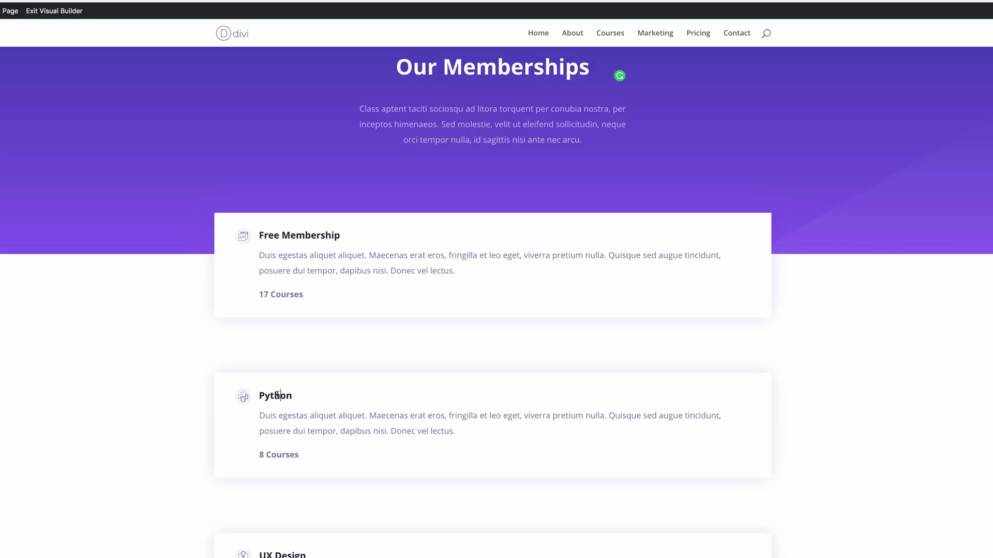
left_click_drag(261, 396, 298, 396)
type("Silver Membership")
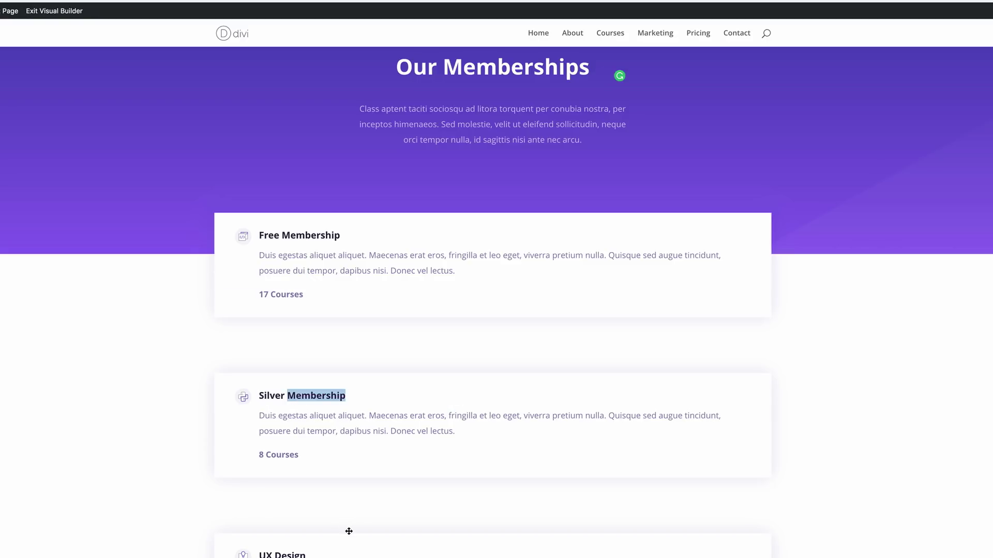
- Retitle the "UX Design" card as "Gold Membership" and delete the remaining course cards below it
scroll(341, 527, "down", 3)
left_click(270, 463)
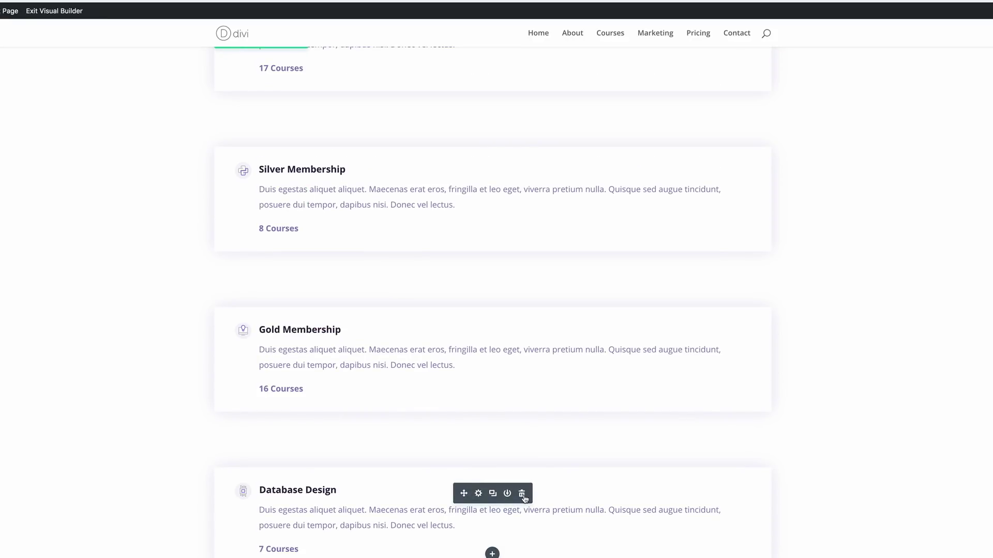
left_click(522, 495)
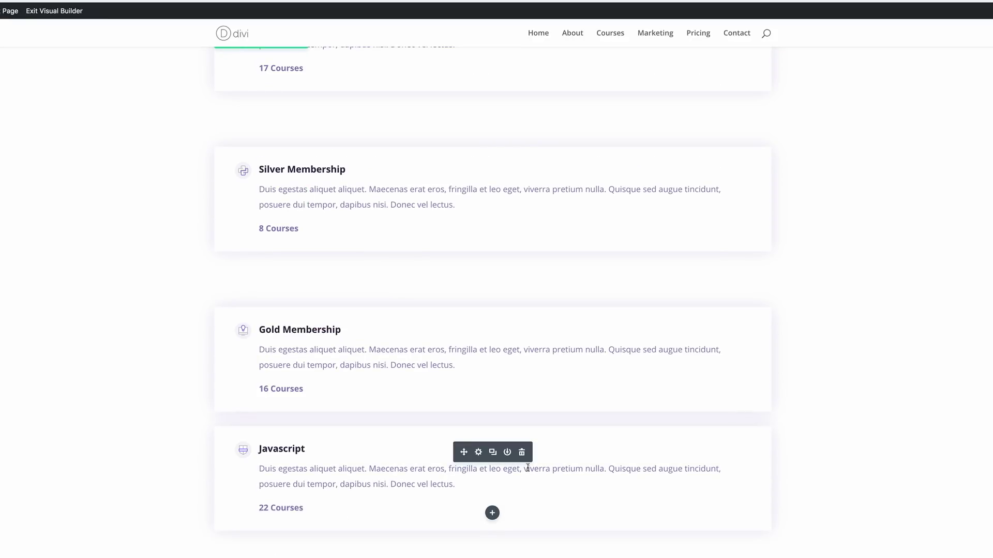
left_click(522, 453)
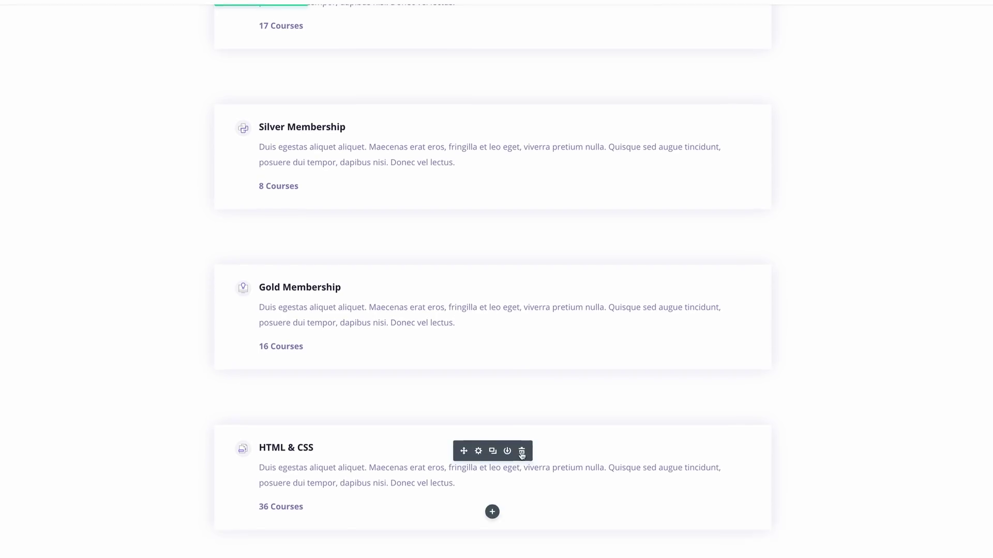
left_click(522, 494)
left_click(522, 346)
left_click(523, 346)
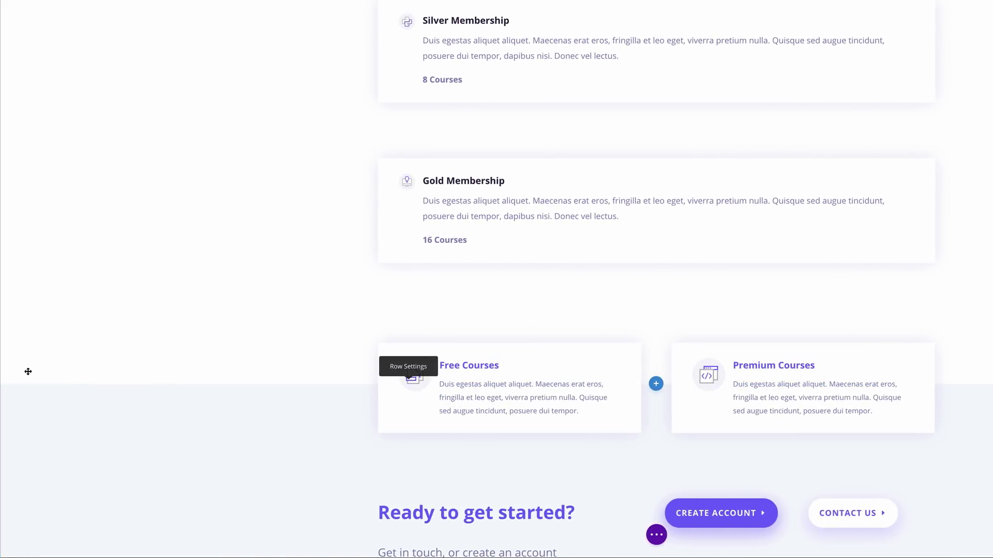
left_click(69, 374)
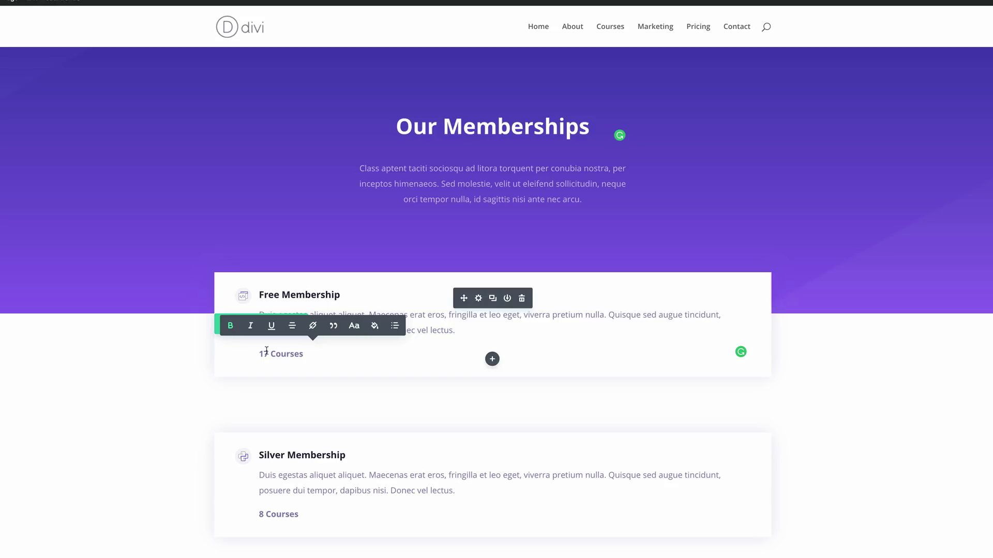
- Replace the course-count line on the Free, Silver and Gold Membership cards with "Register Now"
left_click_drag(263, 354, 314, 351)
key("BackSpace")
key("BackSpace")
type("Register Now")
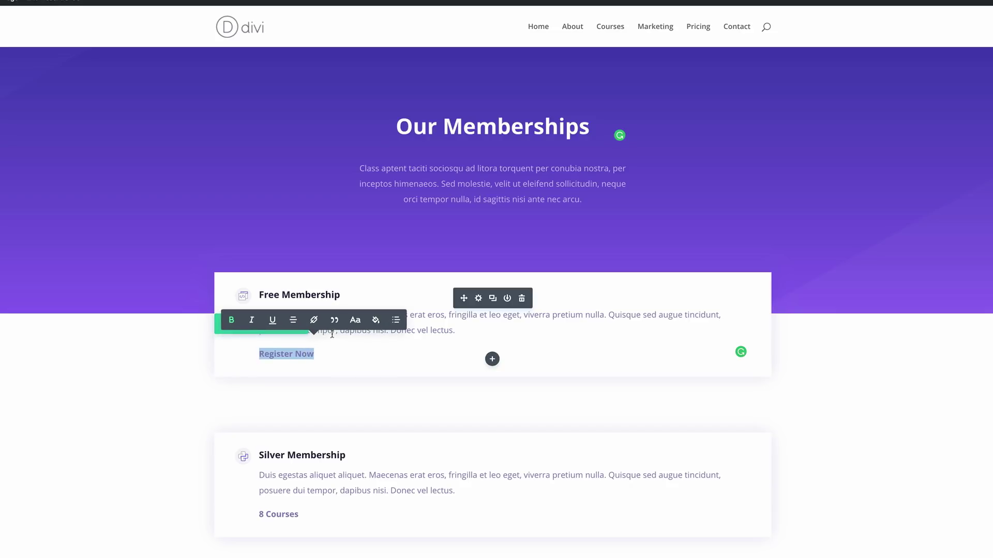
left_click(309, 324)
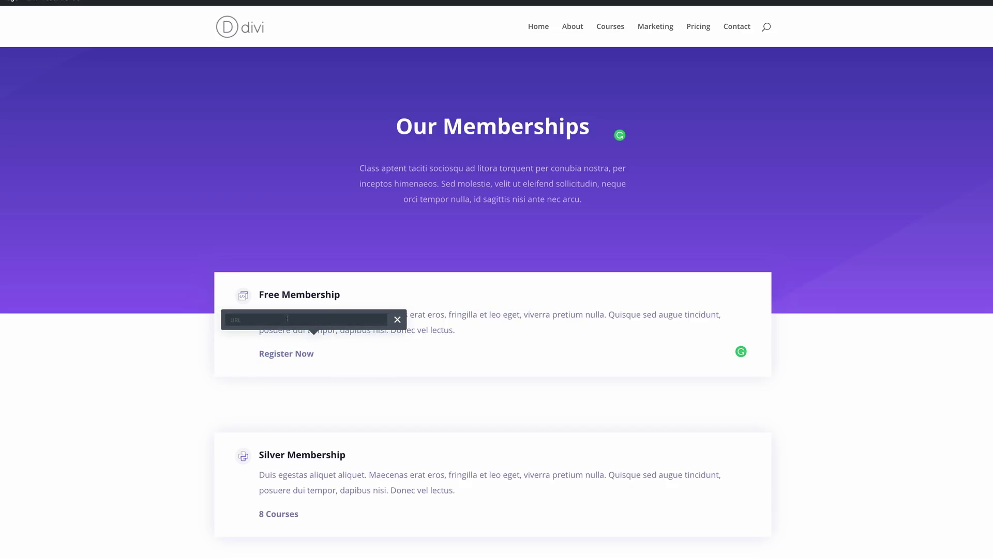
left_click(397, 320)
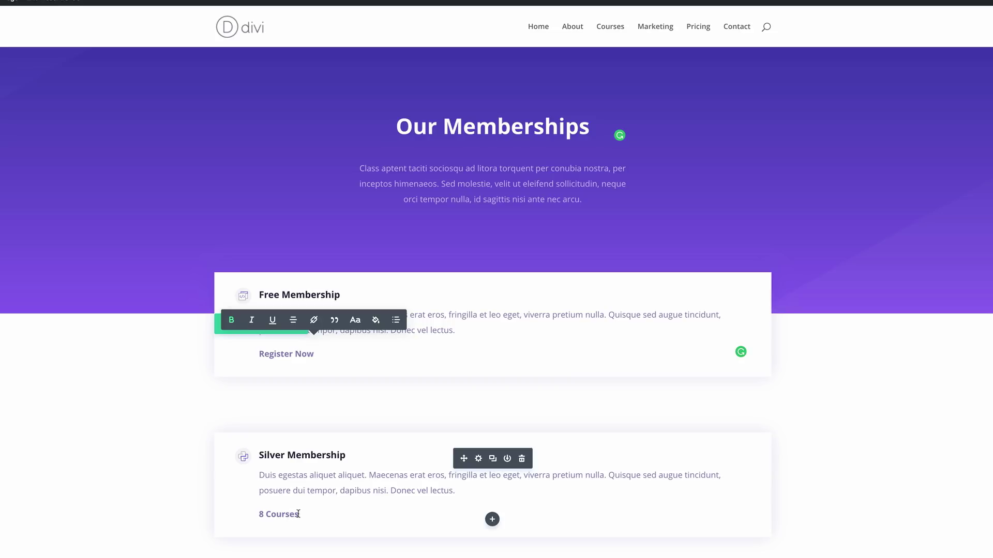
scroll(320, 550, "down", 3)
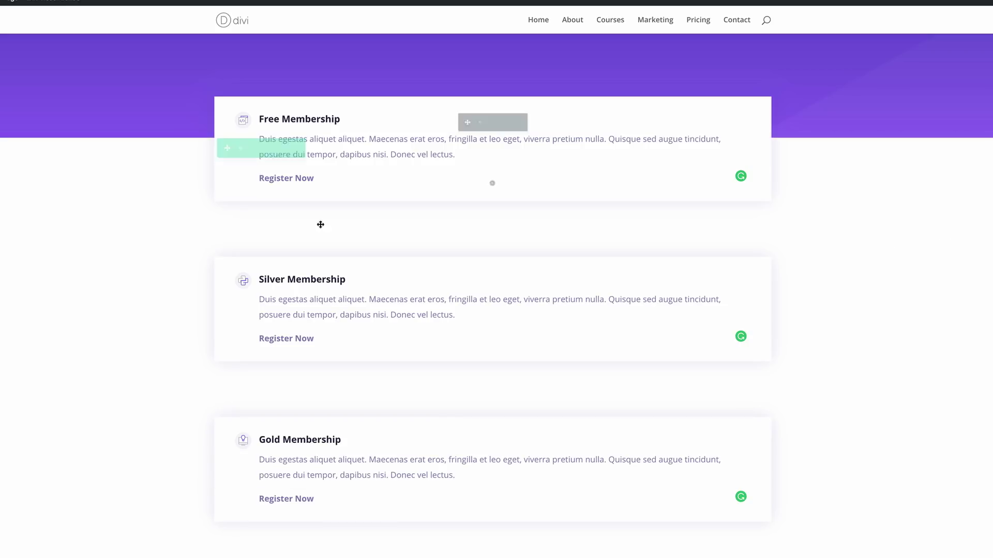
scroll(116, 380, "up", 3)
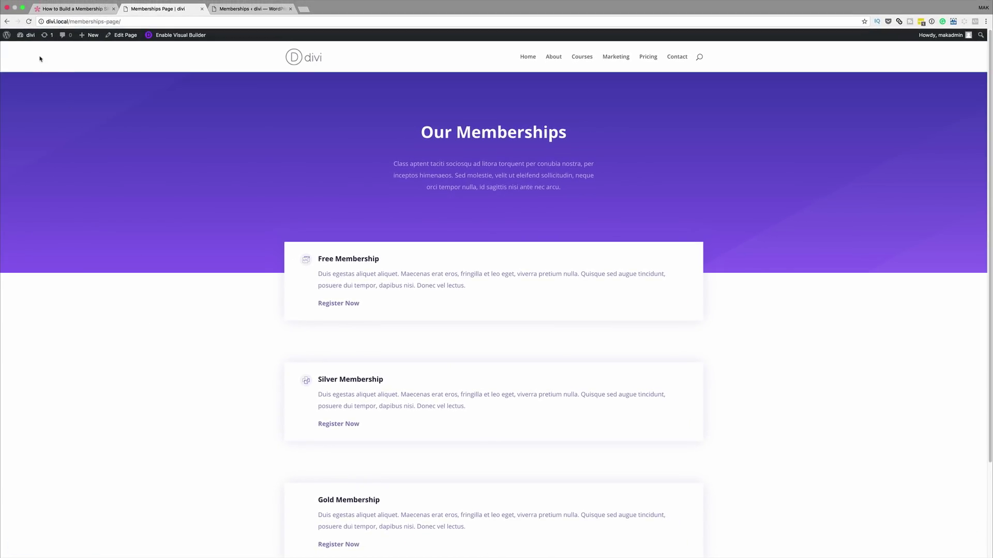
- View the Pricing page from the site's list of all pages and examine the 7 Day Trial plan's title and features
mouse_move(32, 37)
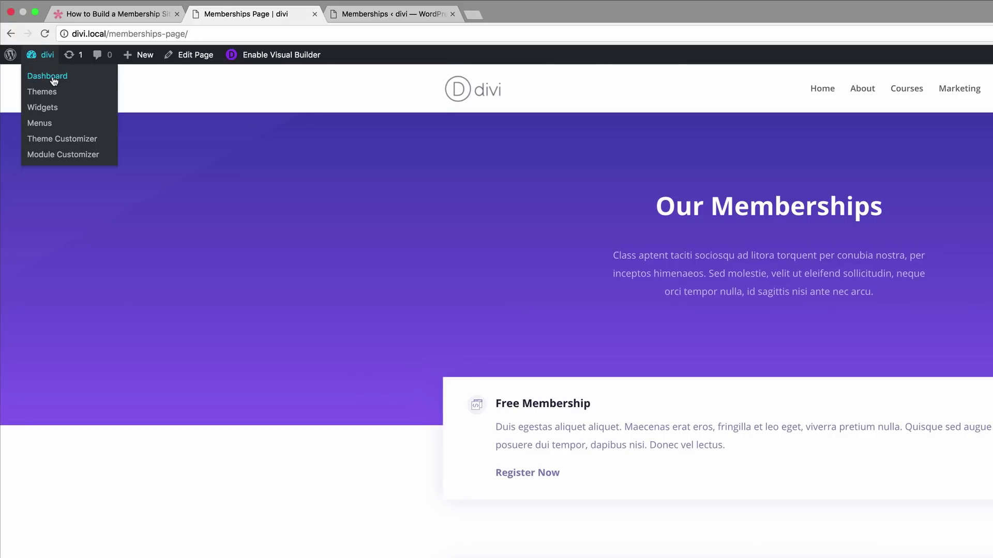
left_click(53, 81)
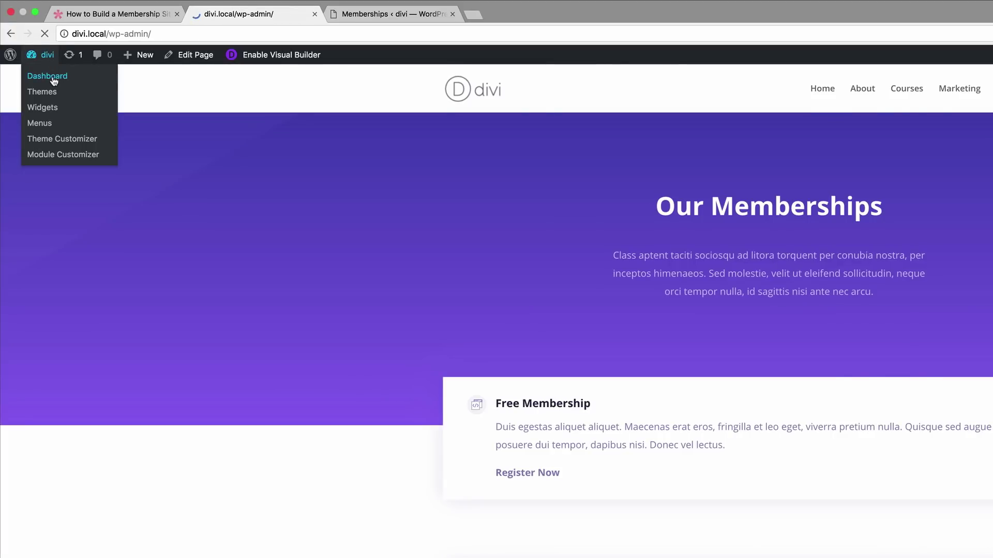
mouse_move(77, 196)
left_click(119, 195)
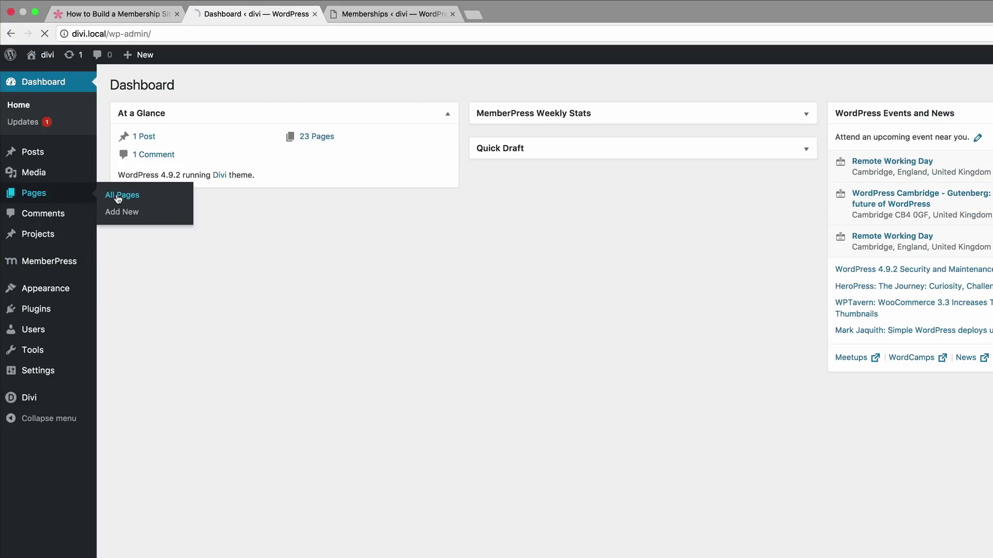
scroll(343, 477, "down", 2)
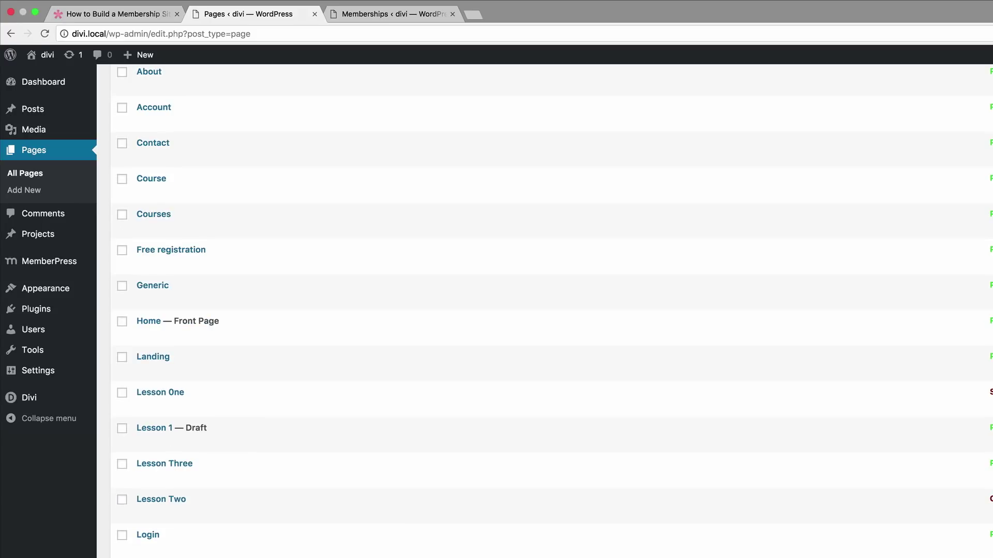
mouse_move(143, 187)
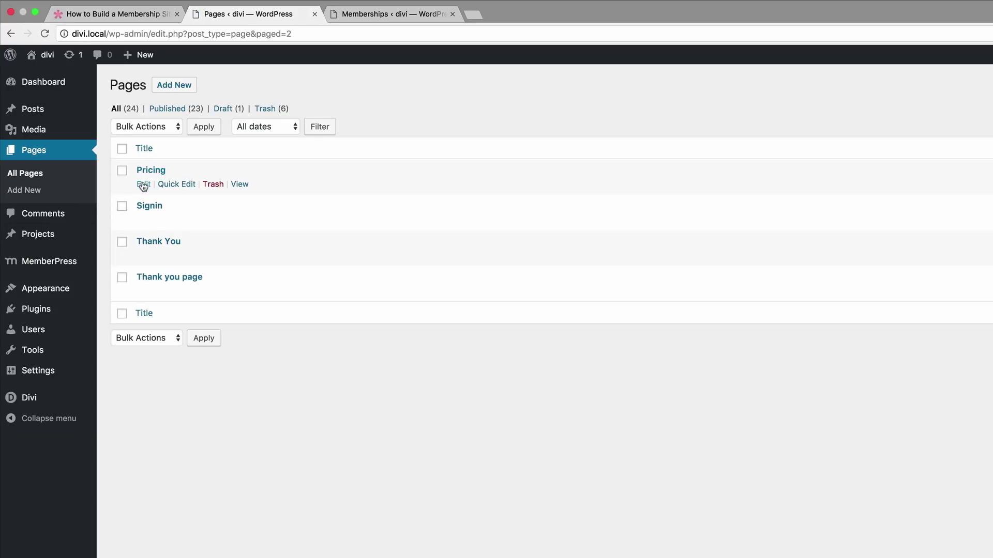
left_click(240, 184)
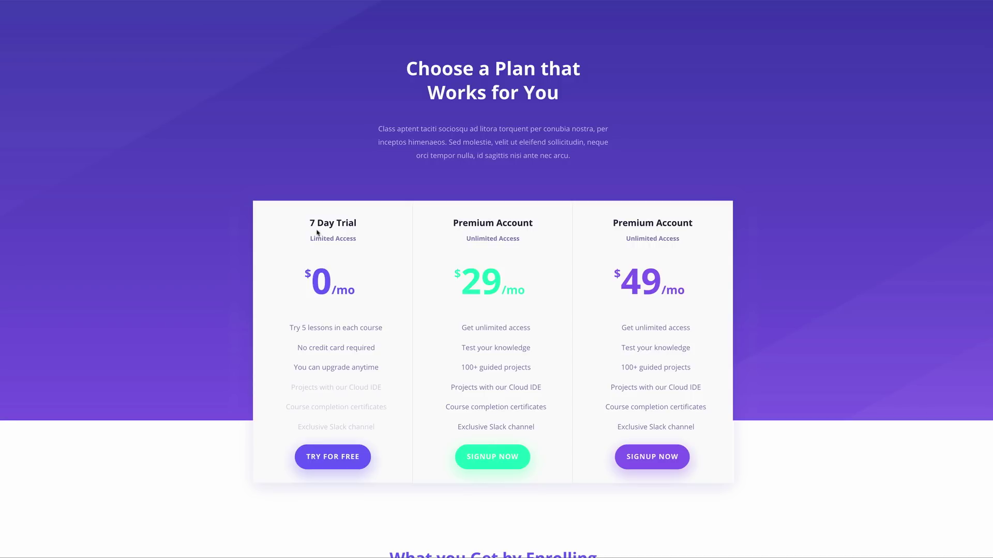
left_click_drag(310, 223, 374, 224)
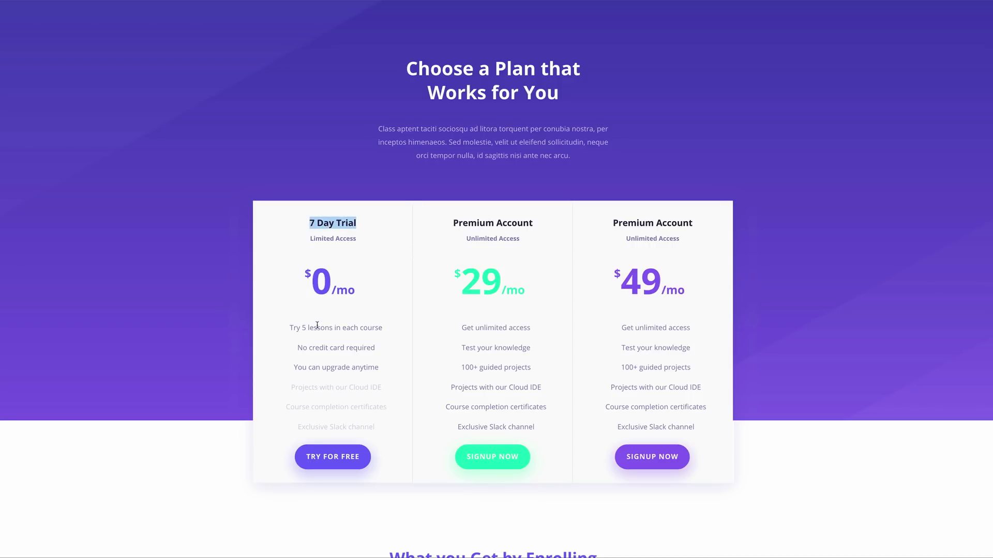
scroll(317, 326, "down", 1)
left_click_drag(290, 268, 379, 269)
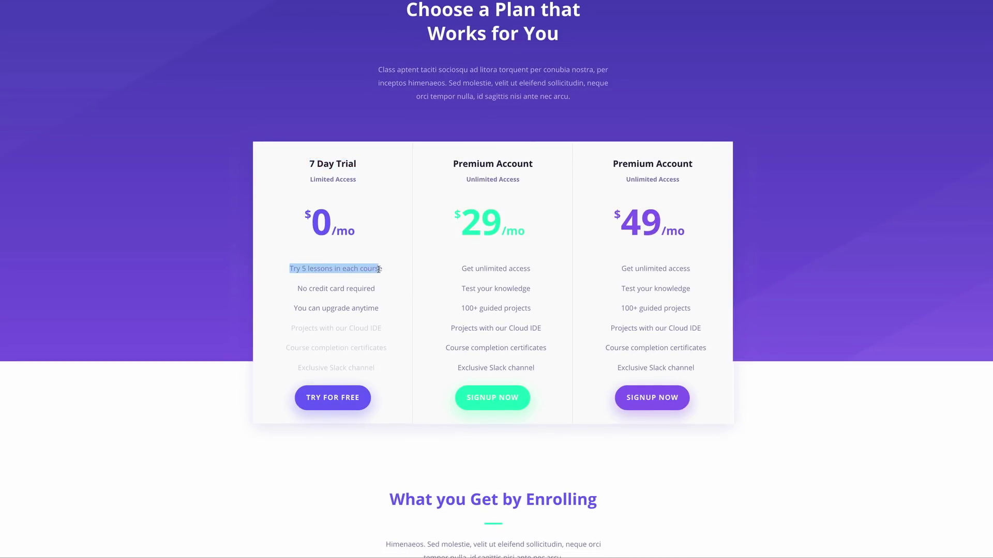
left_click_drag(297, 289, 377, 293)
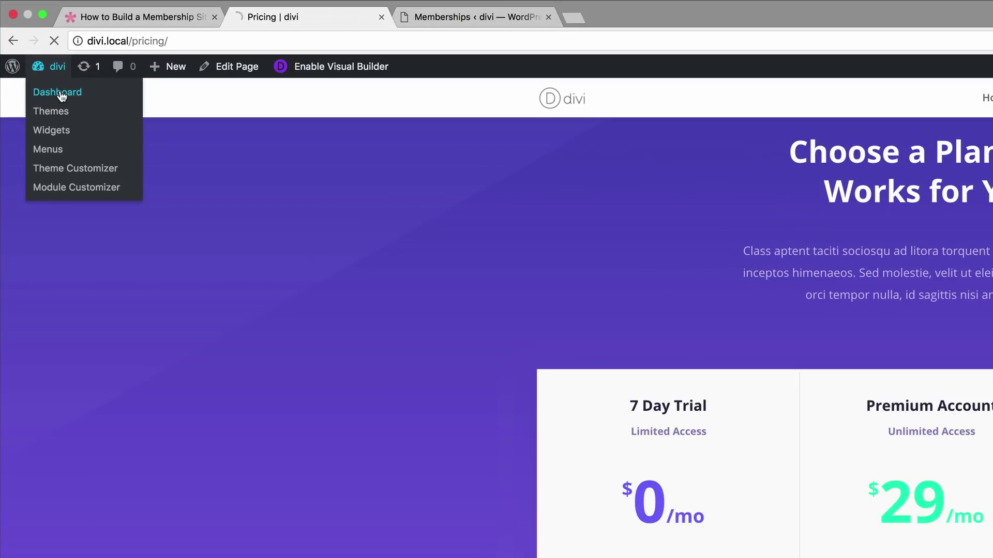
- Return to the site's dashboard and add a new page titled "Membership Course Overview"
left_click(33, 50)
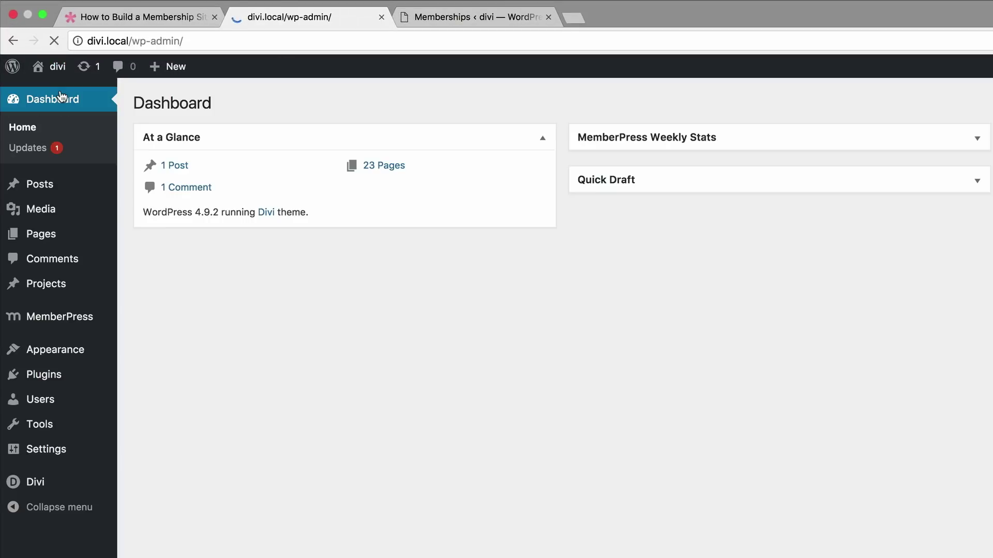
mouse_move(64, 240)
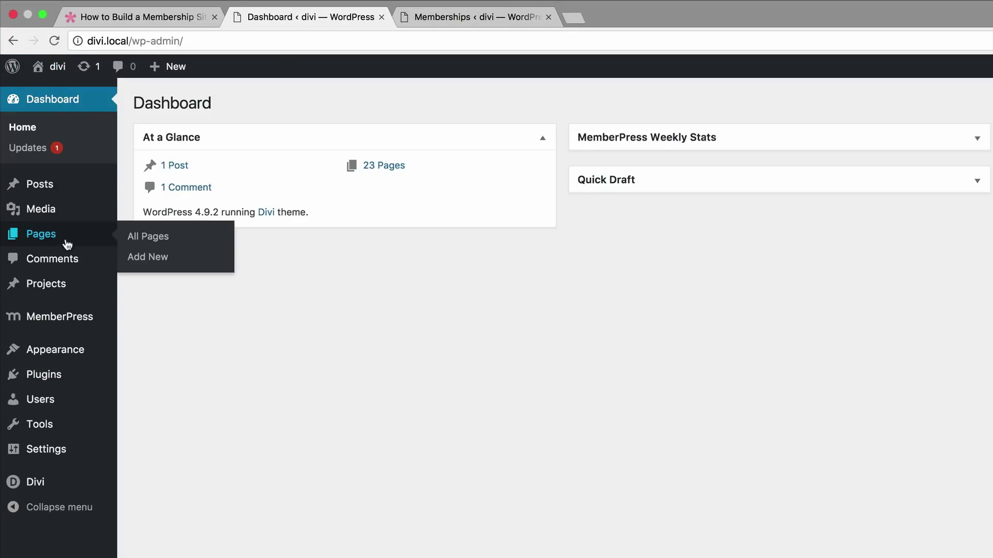
left_click(165, 239)
left_click(219, 105)
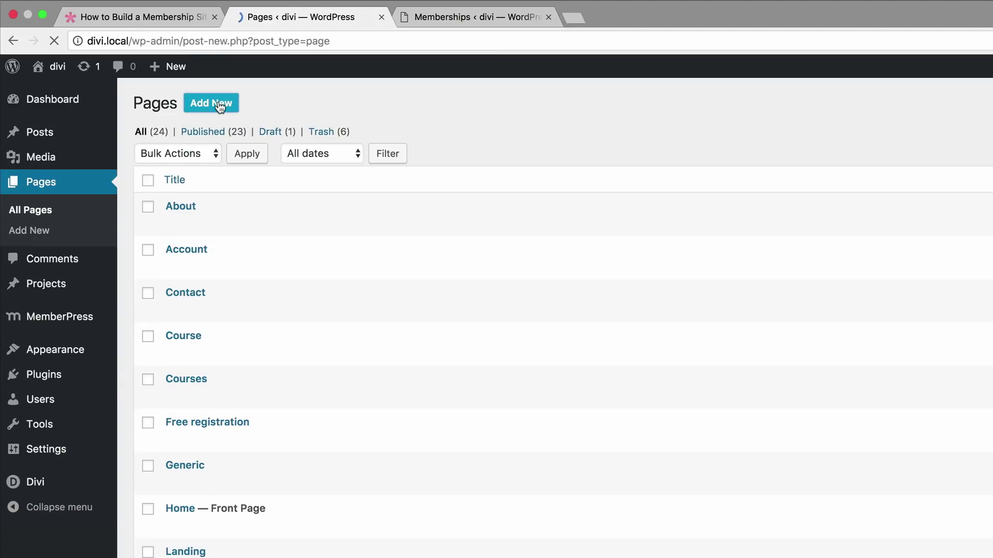
type("Membership Course Overview")
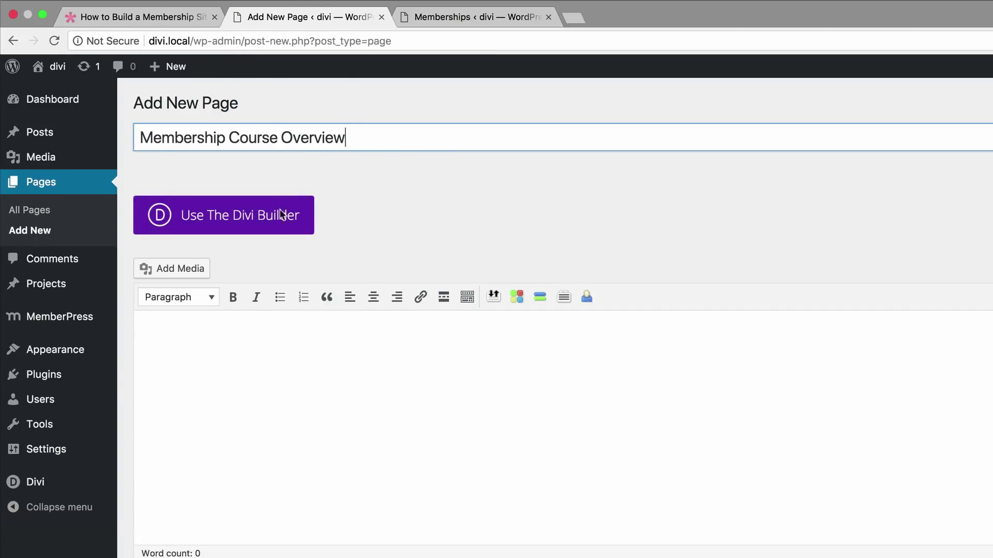
- Switch the new page to the Divi Builder, load the saved Coding Course layout from the library and publish the page
left_click(240, 224)
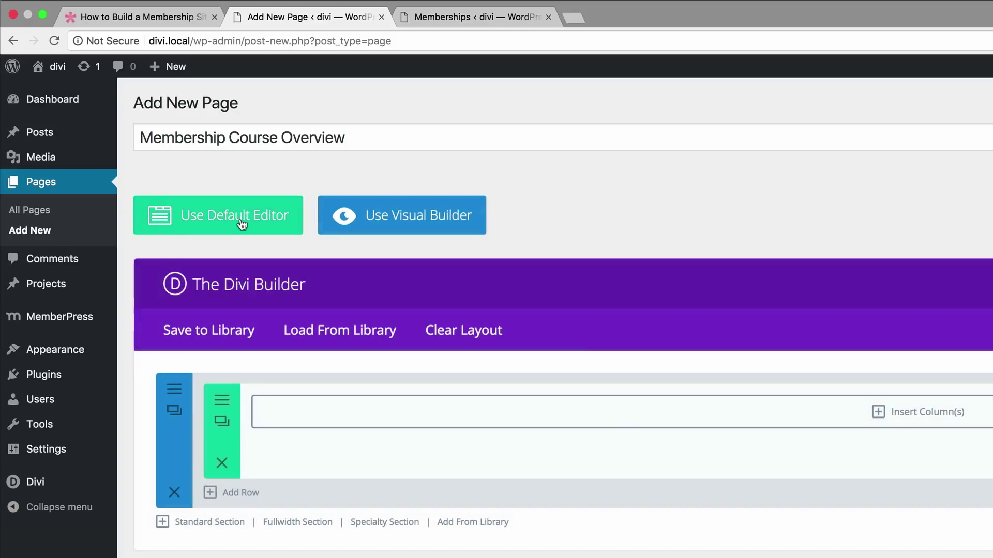
left_click(342, 333)
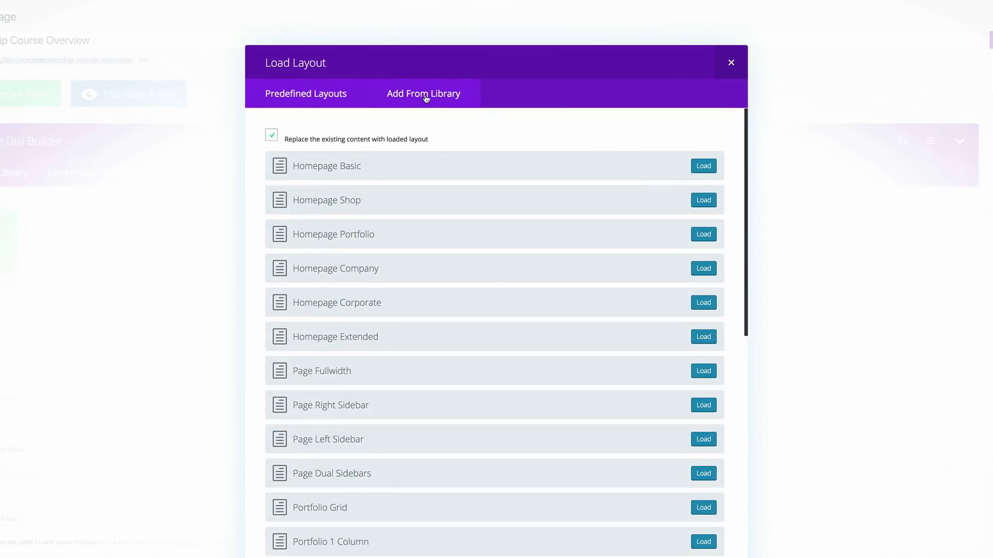
left_click(426, 98)
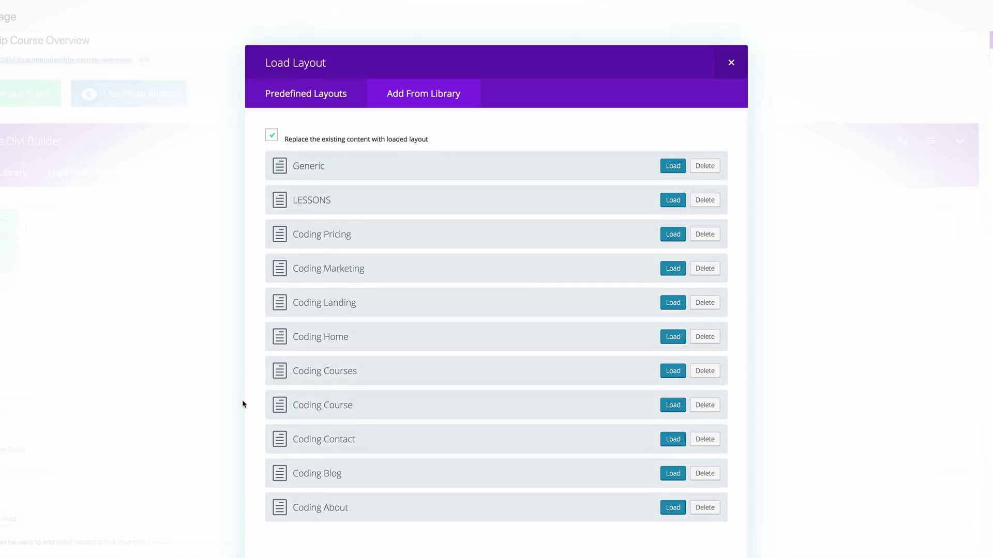
left_click(673, 405)
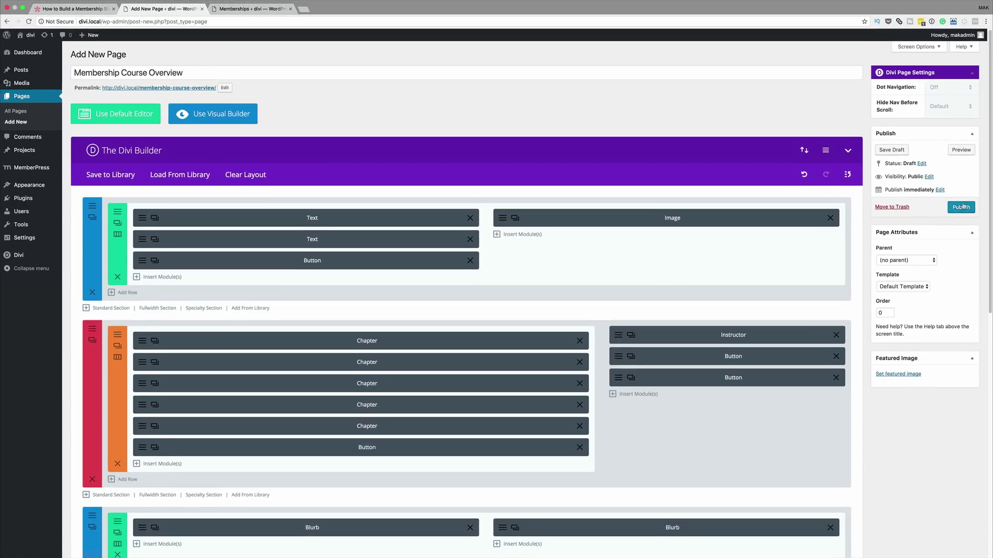
left_click(961, 207)
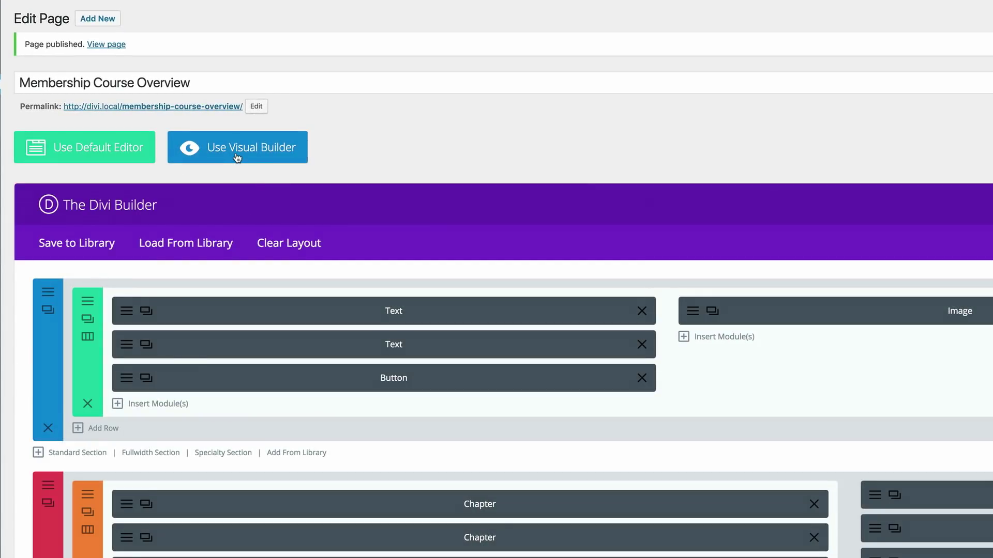
- Open the page in the visual builder and change the "UX Design 8hours" heading to "FREE Membership Course Overview"
left_click(236, 157)
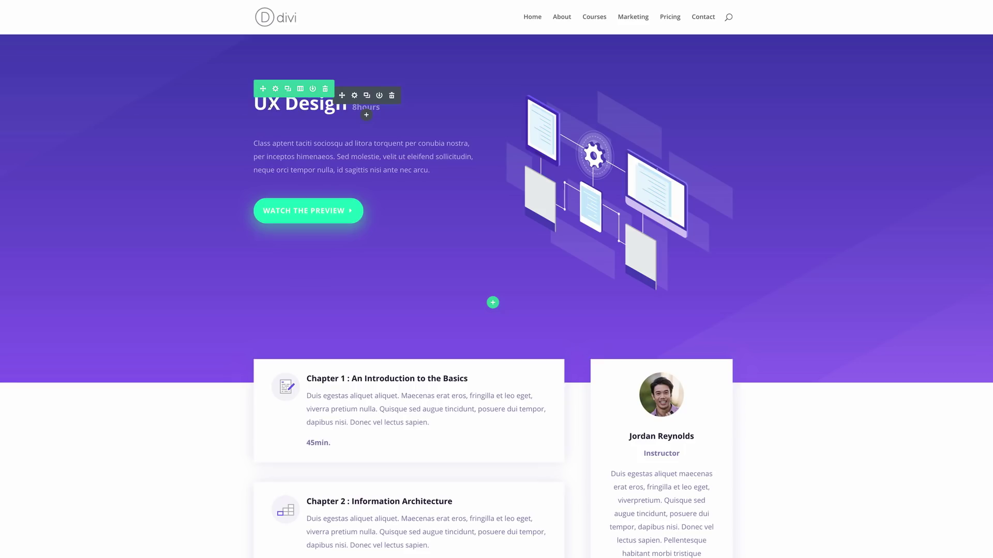
left_click(268, 104)
left_click_drag(252, 104, 338, 112)
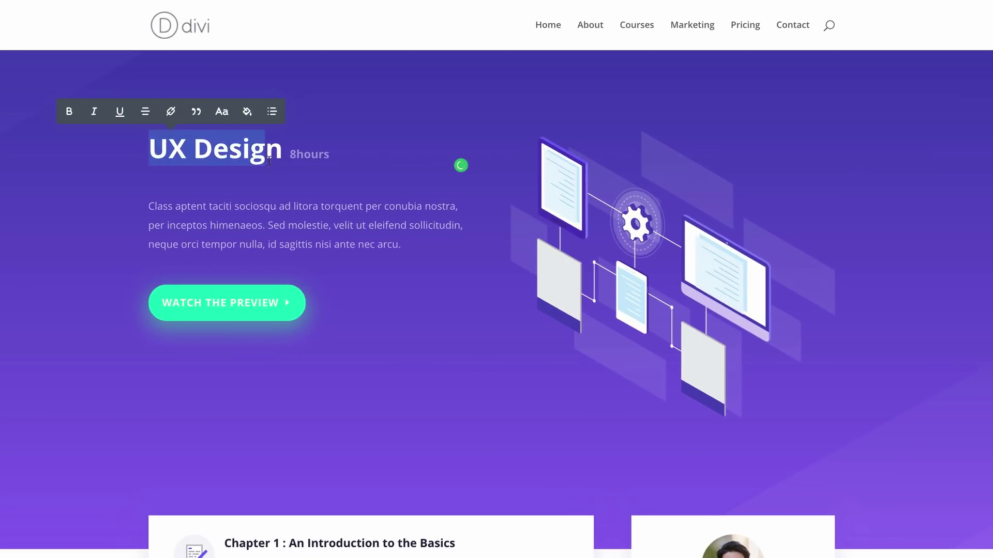
left_click_drag(269, 161, 331, 158)
type("FREE Member")
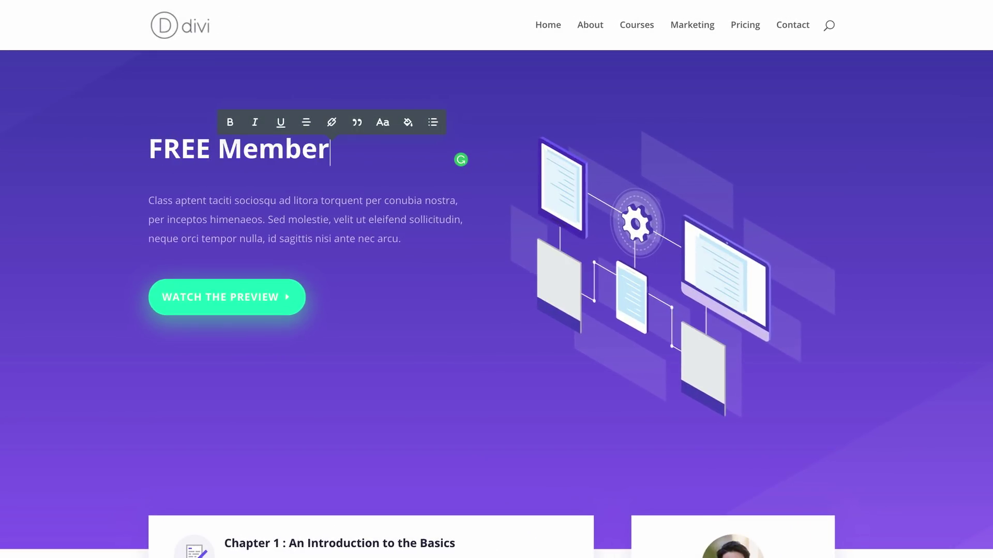
type("ship Course Overview")
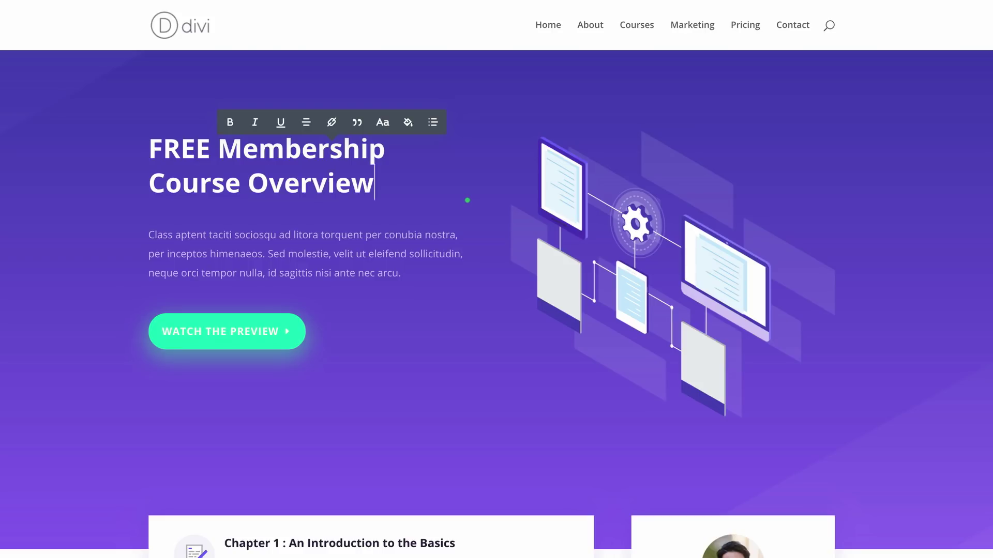
- Reduce the header row to a single column, removing its illustration and the Watch the Preview button
mouse_move(611, 203)
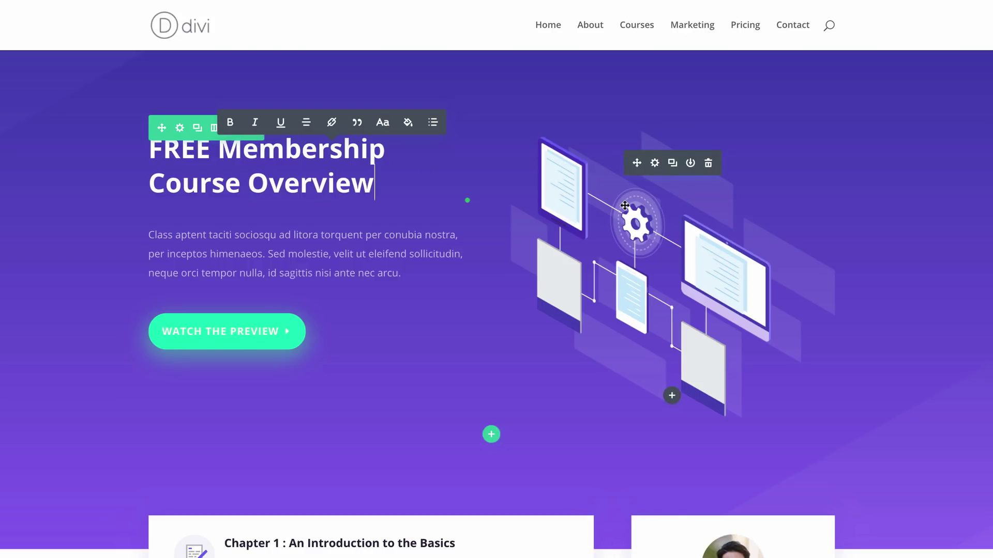
left_click(708, 164)
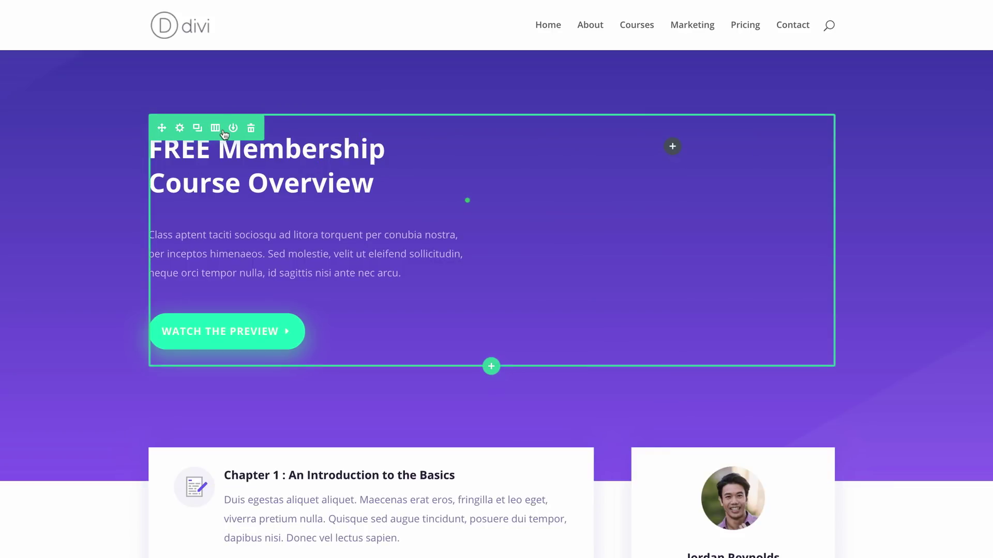
left_click(217, 133)
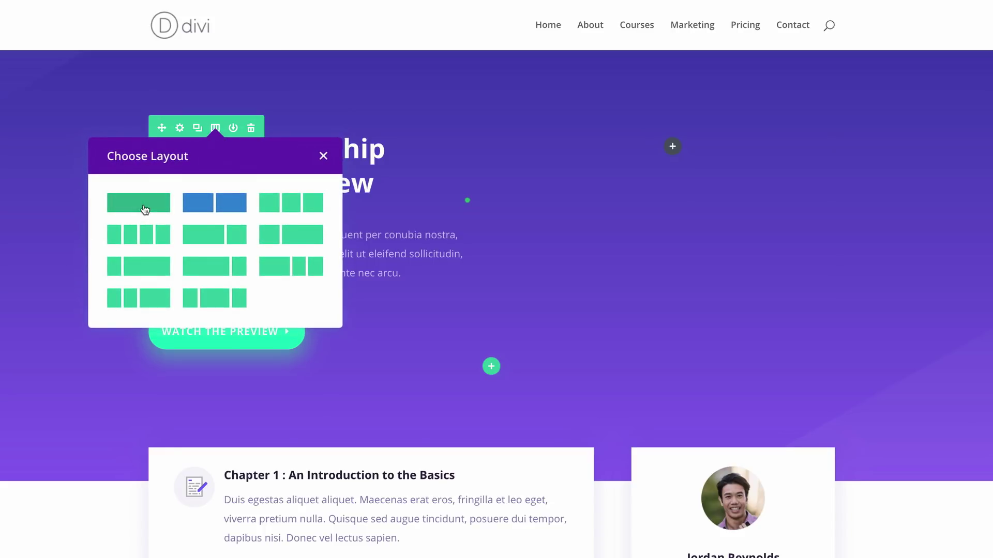
left_click(144, 203)
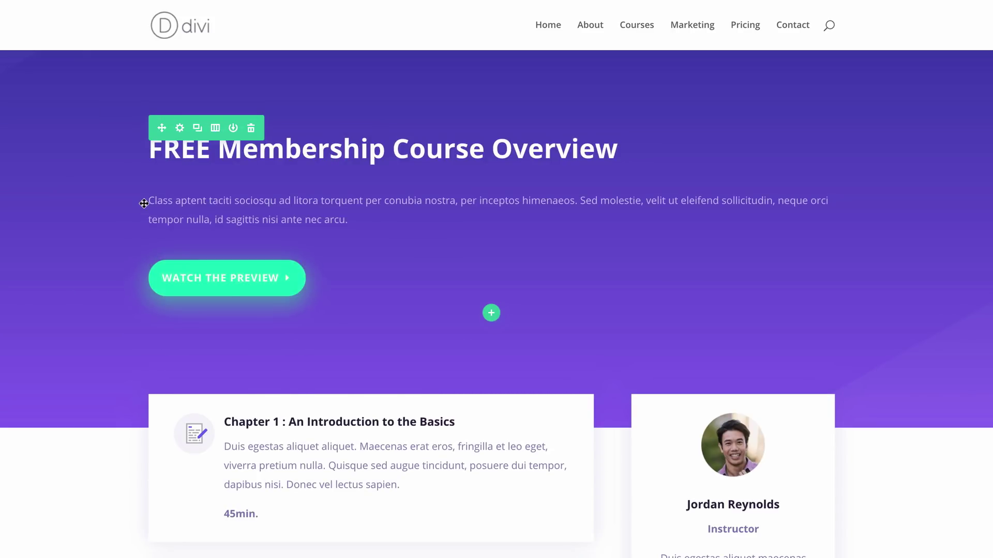
left_click(531, 254)
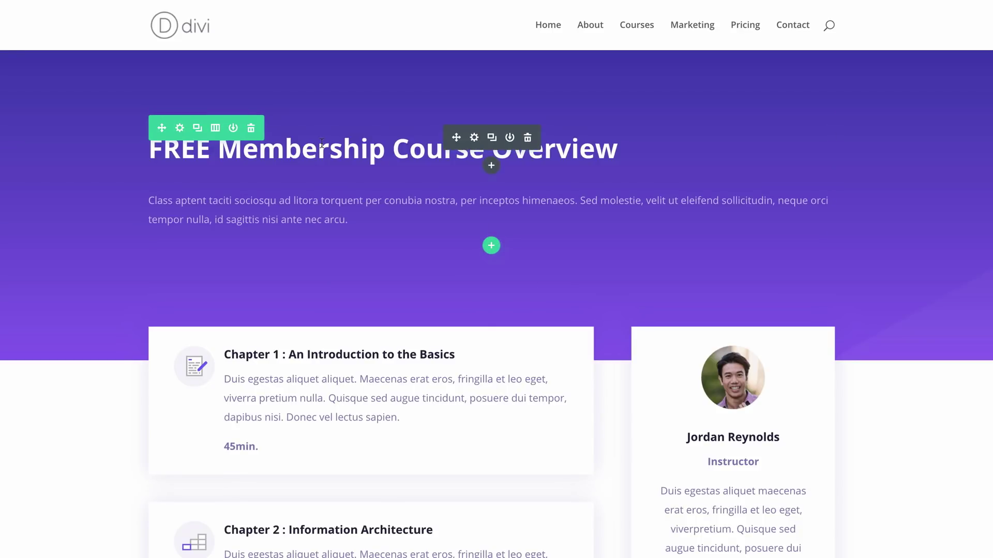
- Center the "FREE Membership Course Overview" heading through its text orientation setting and save the module
left_click(474, 138)
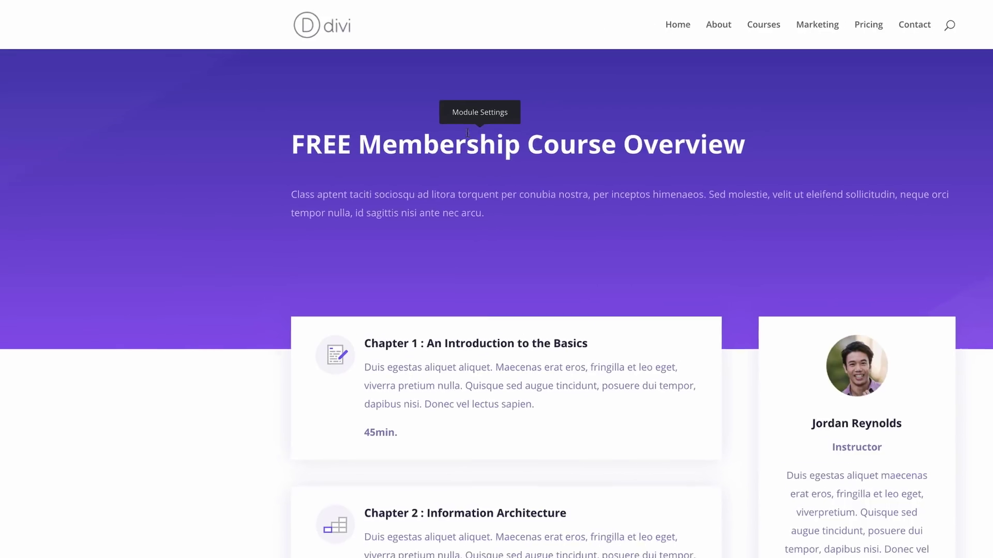
left_click(61, 32)
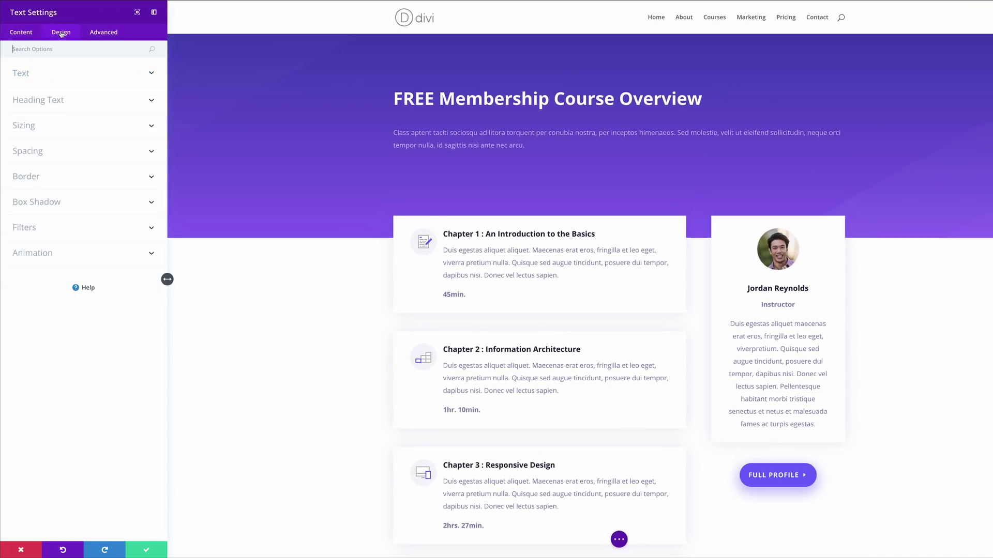
left_click(38, 80)
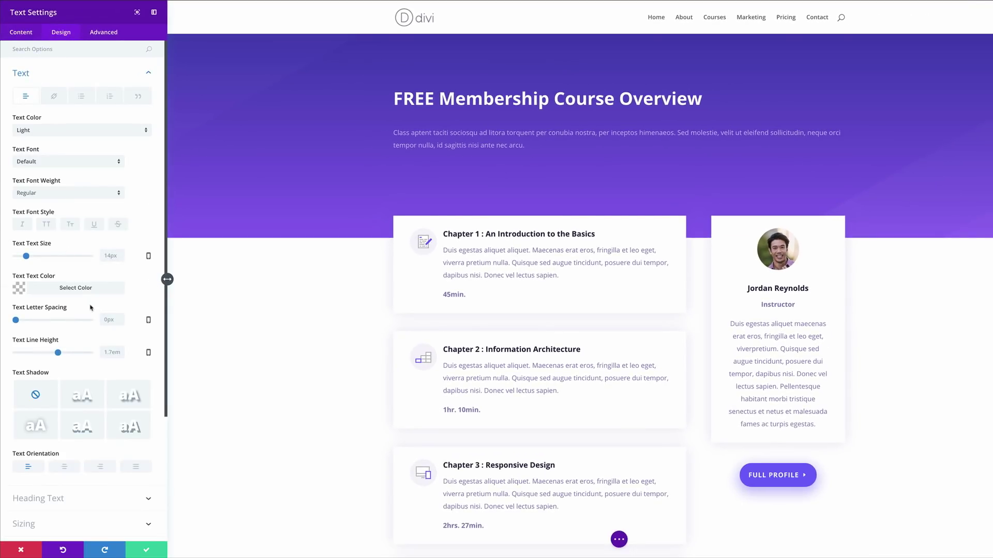
scroll(104, 400, "down", 1)
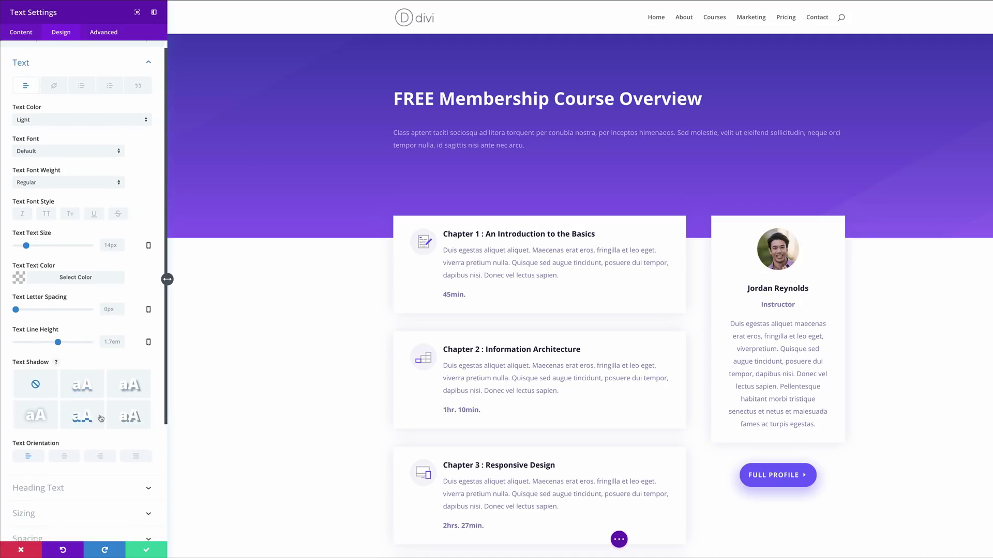
left_click(64, 452)
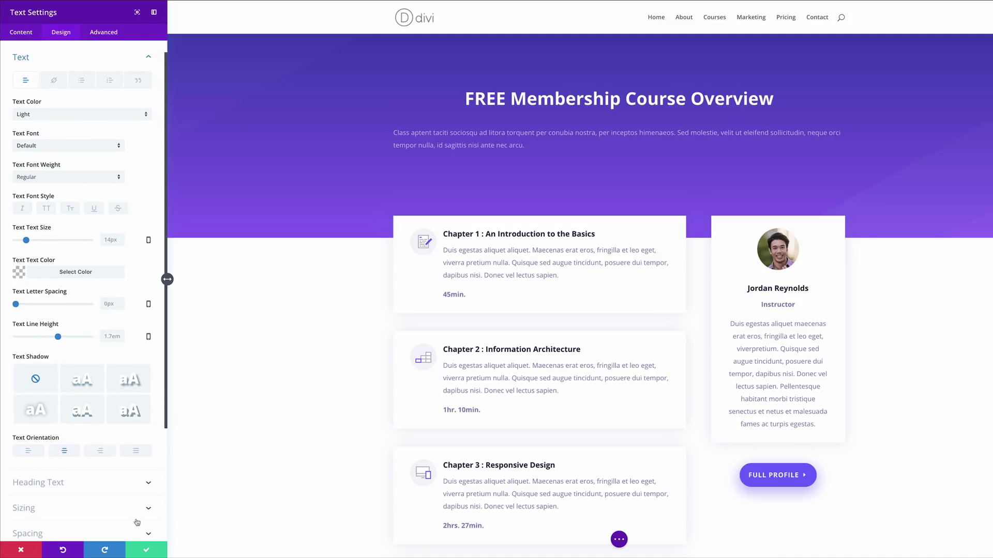
left_click(146, 550)
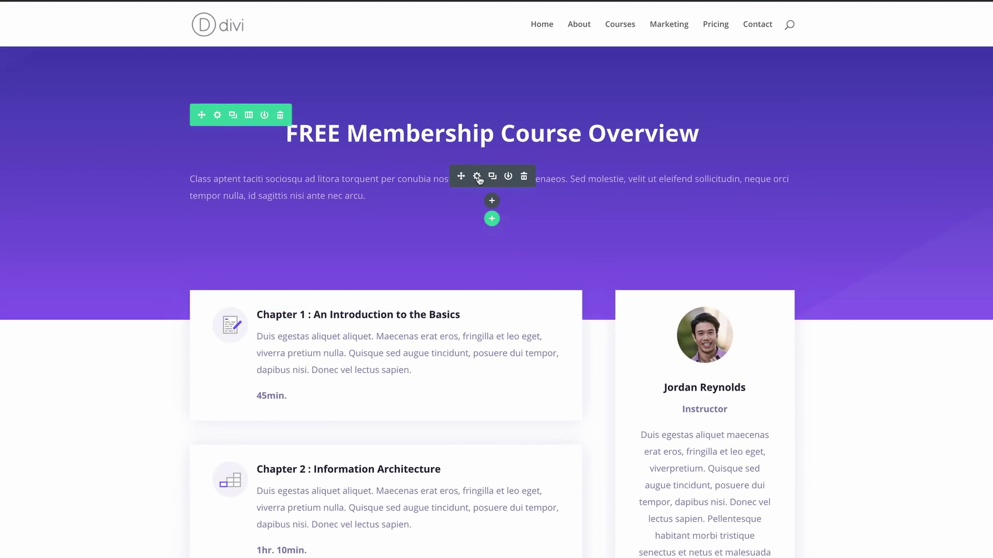
- Center the intro paragraph under the heading through its text orientation setting and save the module
left_click(478, 177)
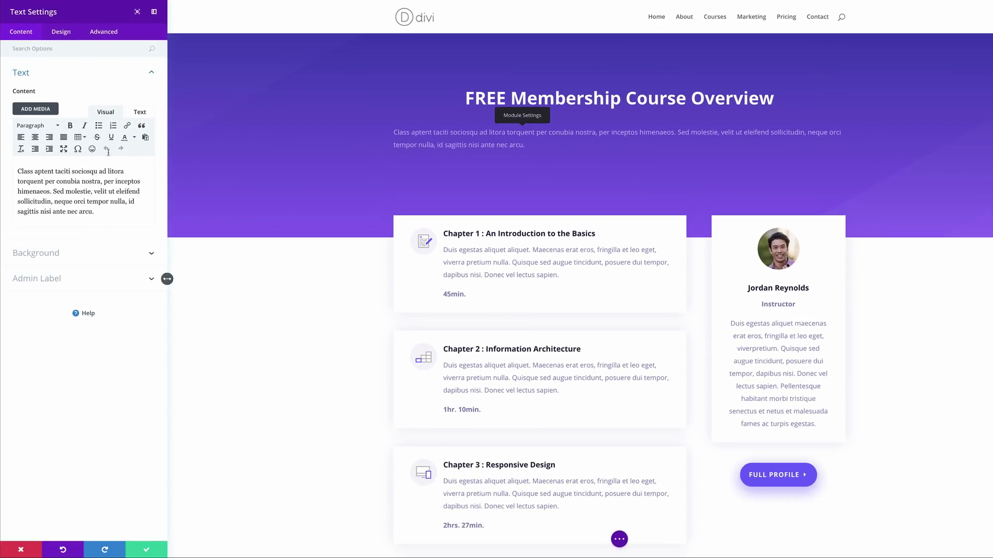
left_click(61, 33)
left_click(43, 78)
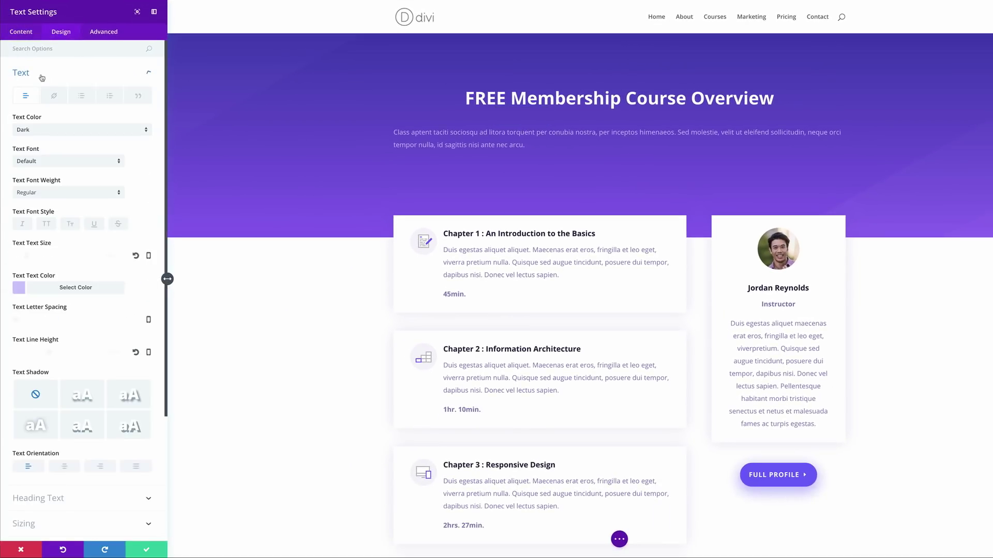
scroll(64, 368, "down", 2)
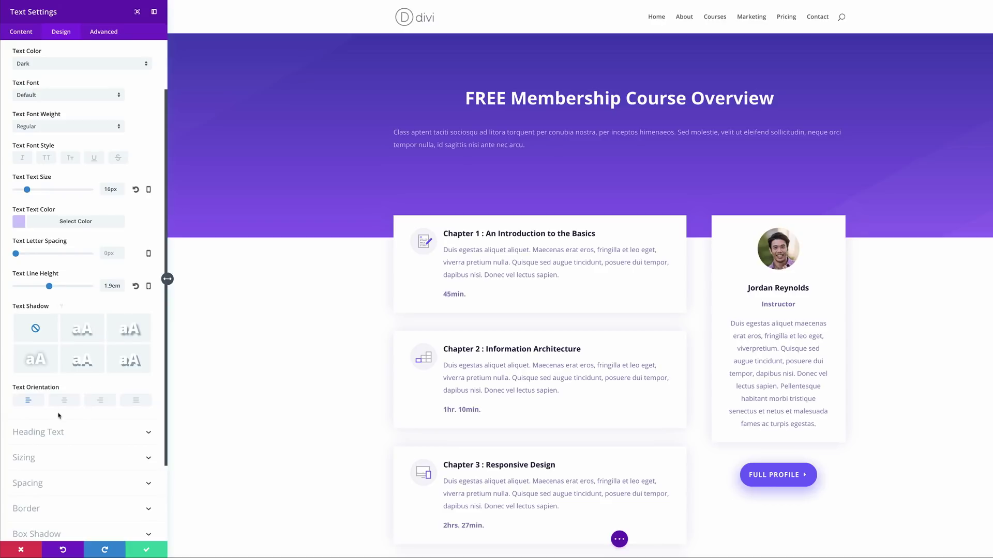
left_click(65, 402)
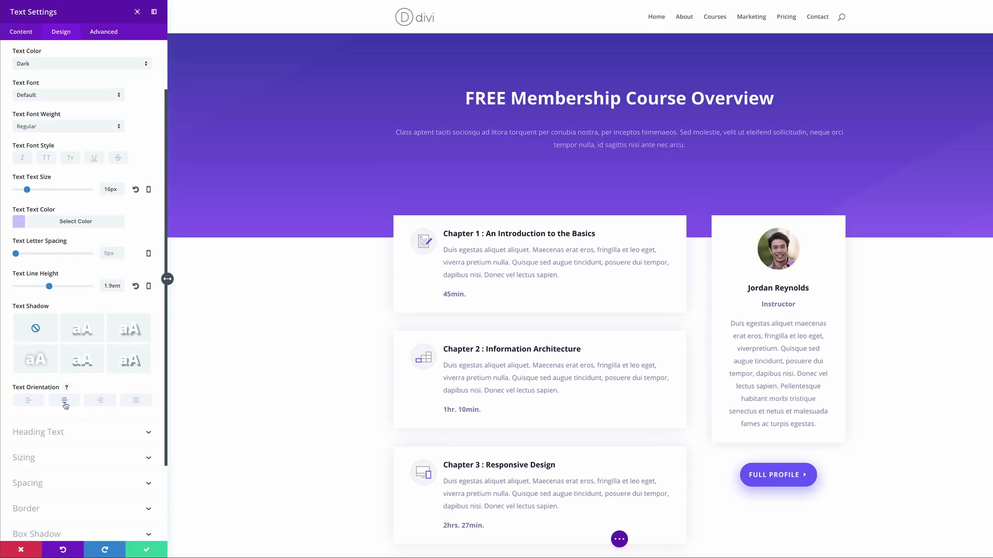
left_click(147, 552)
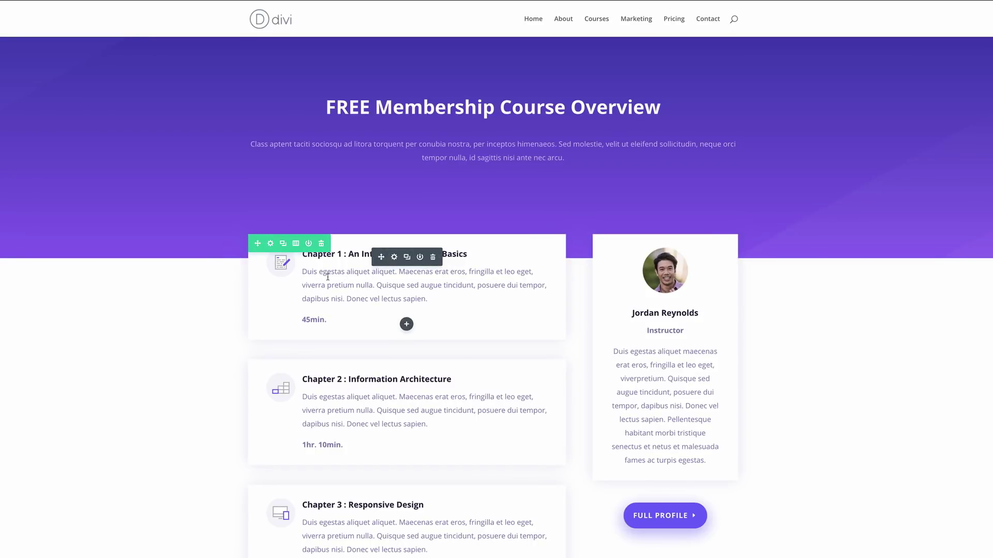
- Retitle the Chapter 1 card "Lesson 1" and replace its duration with "View Lesson"
left_click(334, 254)
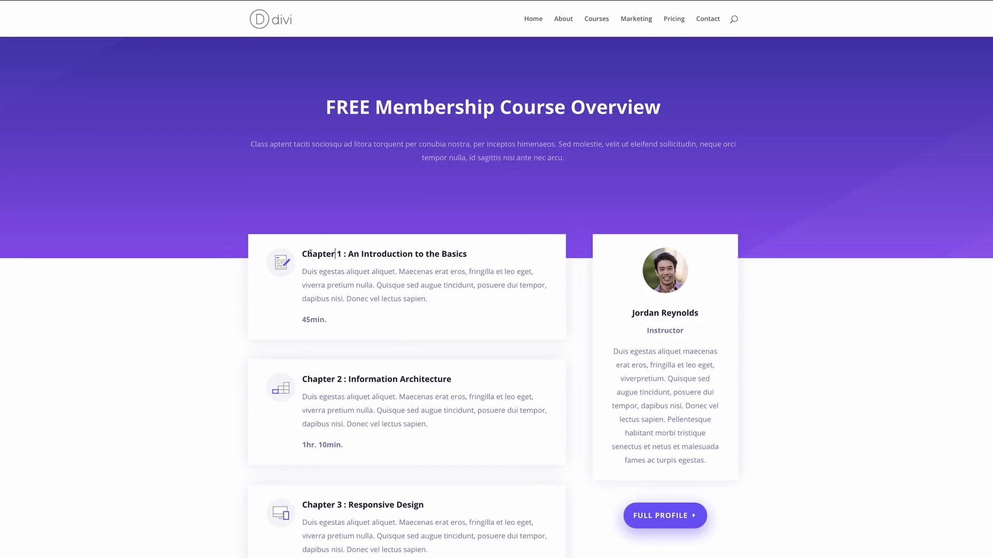
left_click_drag(306, 254, 469, 252)
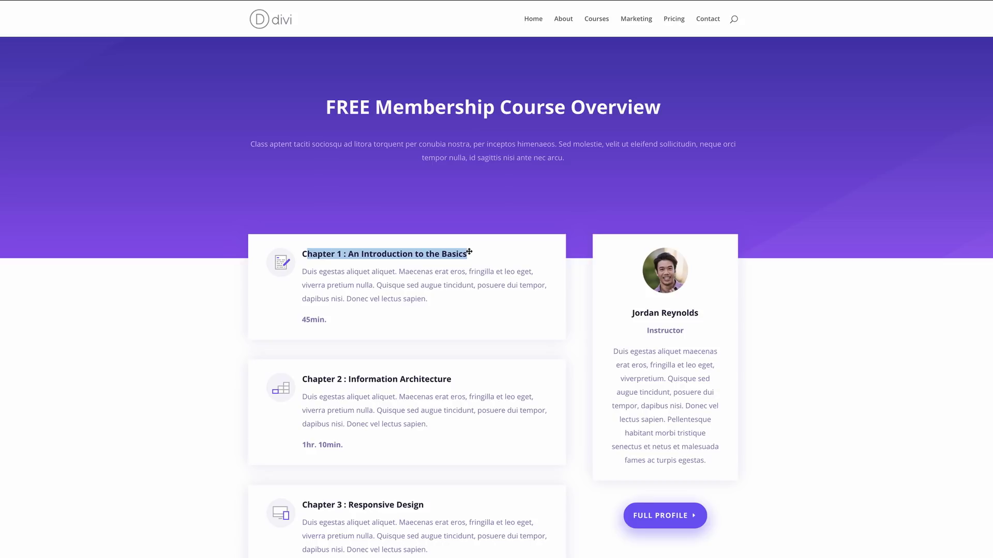
type("Lesson 1")
left_click_drag(302, 319, 355, 327)
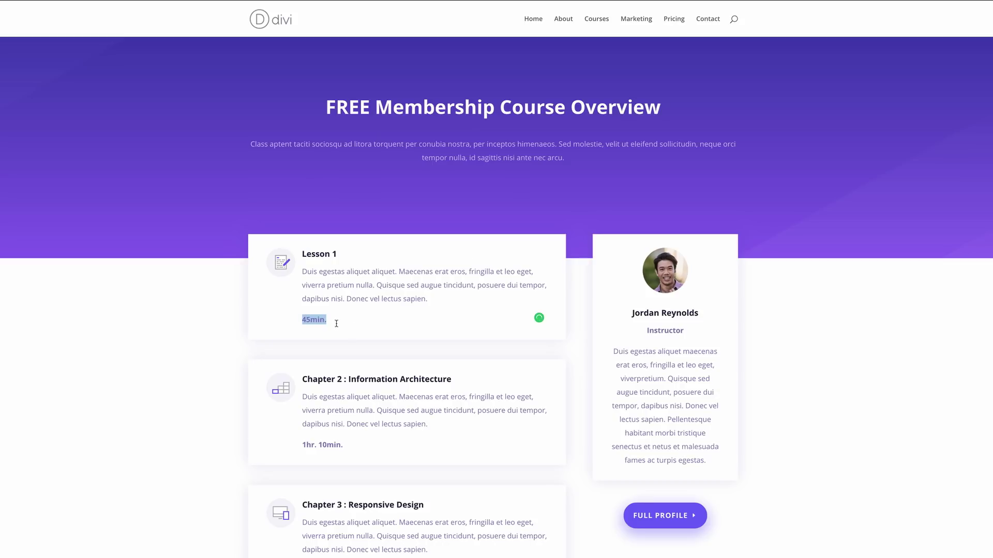
type("View Lesson")
- Copy the "View Lesson" text over the durations in the Chapter 2, Chapter 3 and Chapter 4 cards
left_click_drag(348, 319, 302, 320)
key("ctrl+c")
left_click_drag(340, 446, 299, 447)
key("ctrl+v")
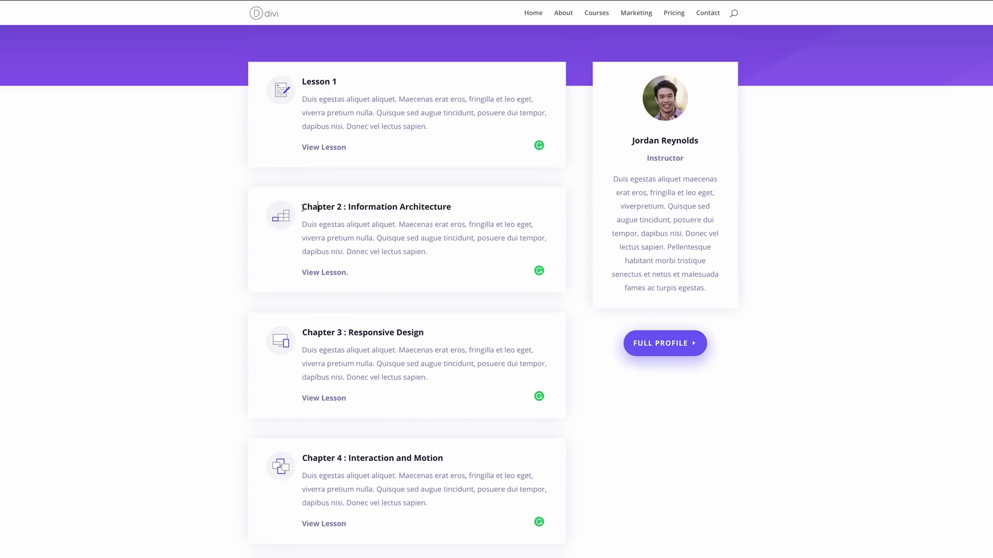
- Retitle the remaining chapter cards "Lesson 2", "Lesson 3", "Lesson 4" and "Lesson 5"
left_click_drag(303, 207, 452, 202)
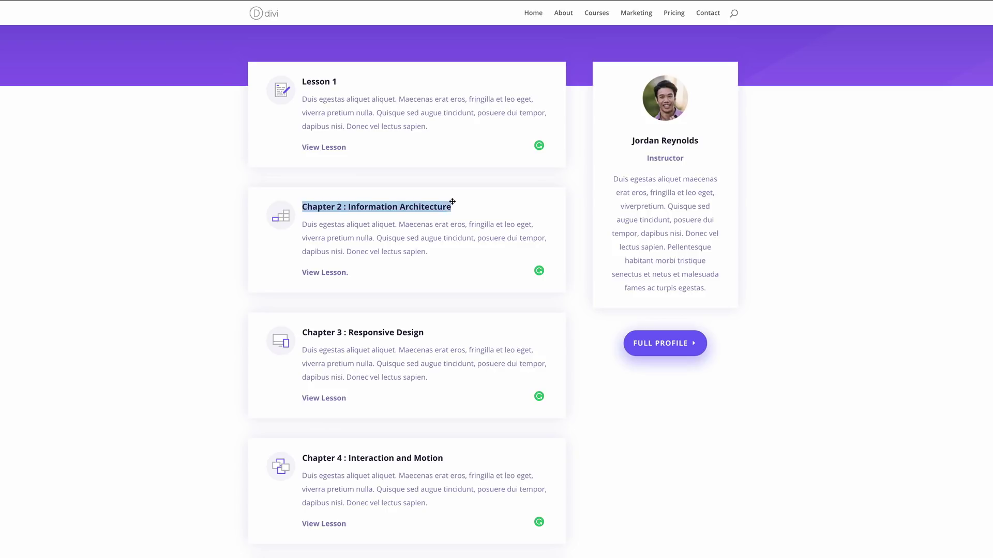
type("Lesson 2")
left_click_drag(303, 332, 422, 331)
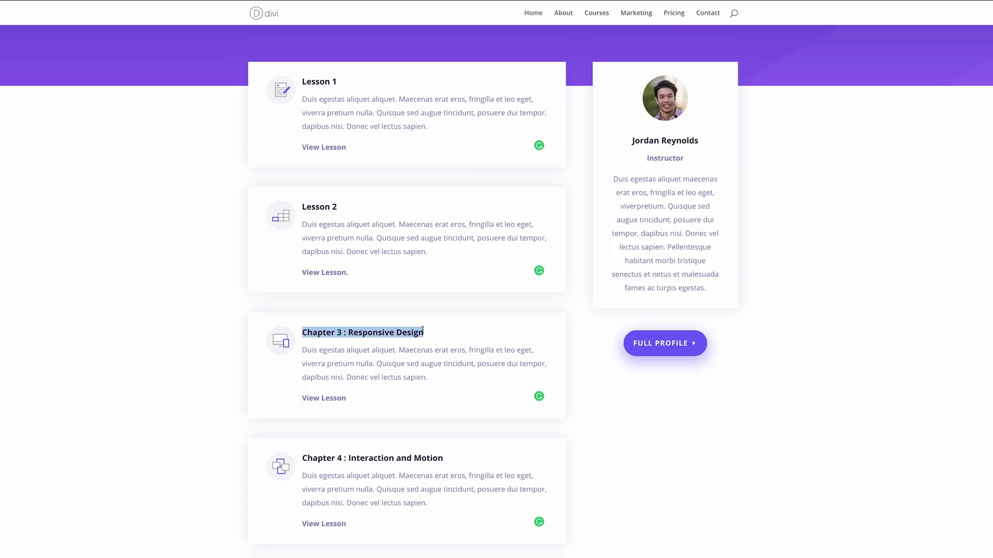
type("Lesson 3")
left_click_drag(303, 458, 448, 458)
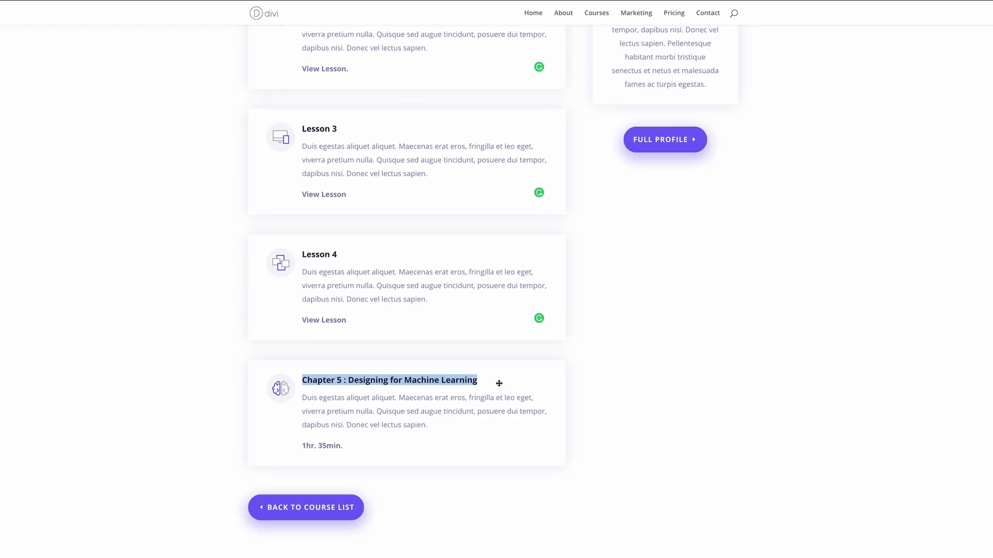
type("Lesson 1")
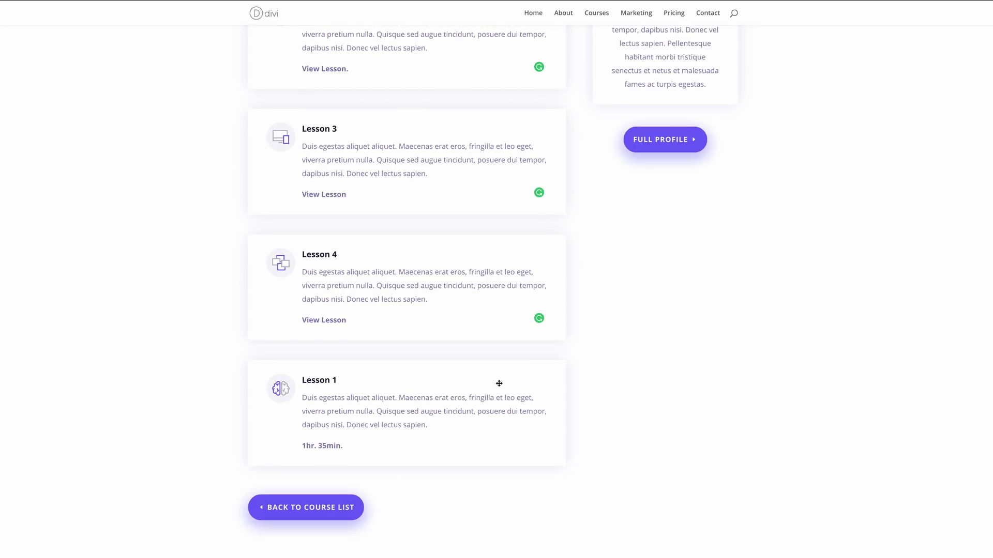
- Copy the "View Lesson" text over the duration in the Lesson 5 card
left_click_drag(352, 321, 301, 320)
key("ctrl+c")
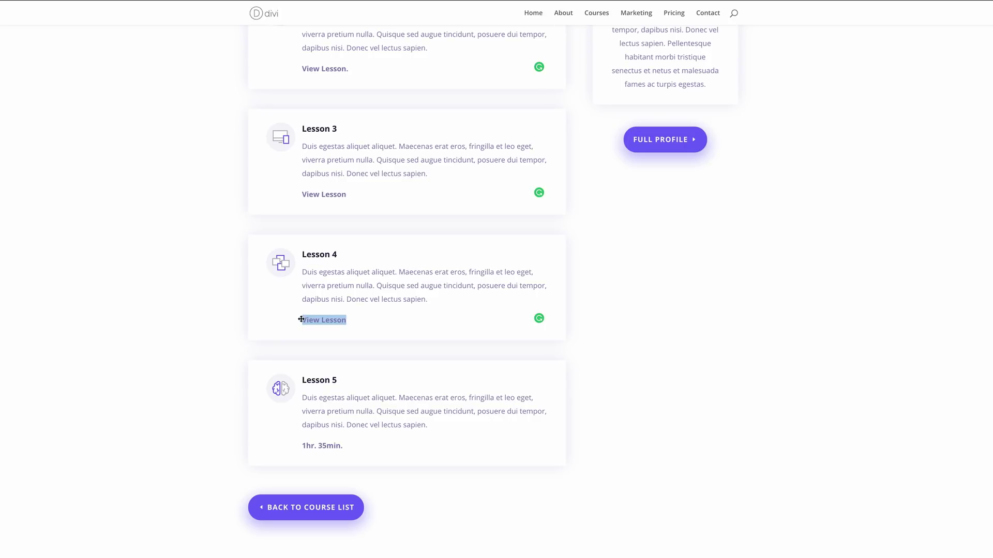
left_click(317, 446)
left_click_drag(342, 446, 304, 447)
key("ctrl+v")
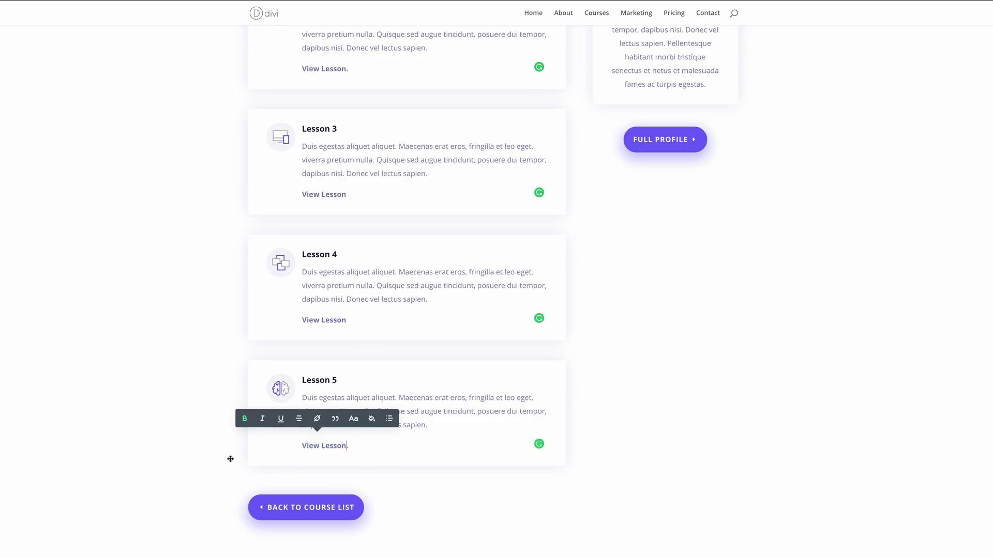
- Delete the closing section containing the "Ready to get started?" call to action
scroll(199, 466, "up", 1)
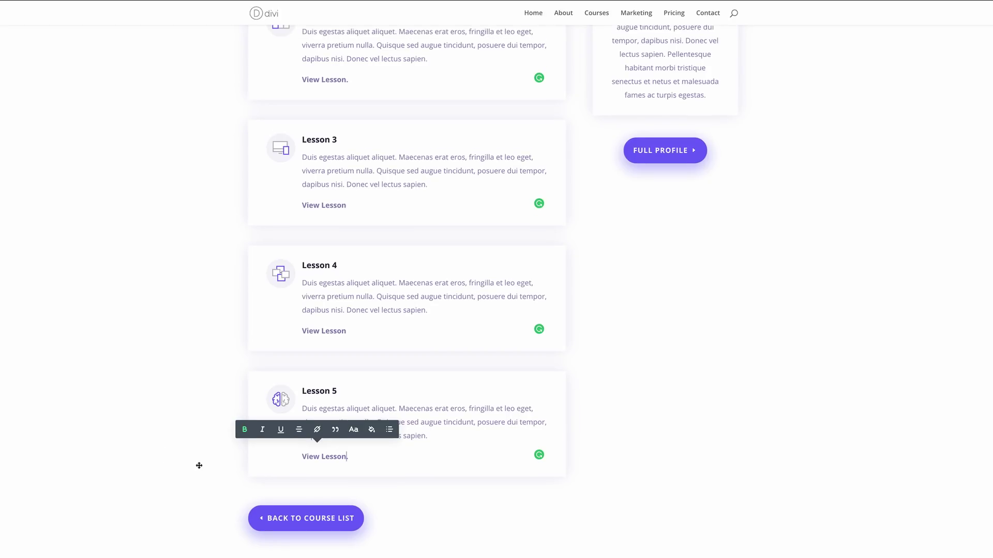
scroll(202, 464, "down", 3)
scroll(202, 465, "down", 2)
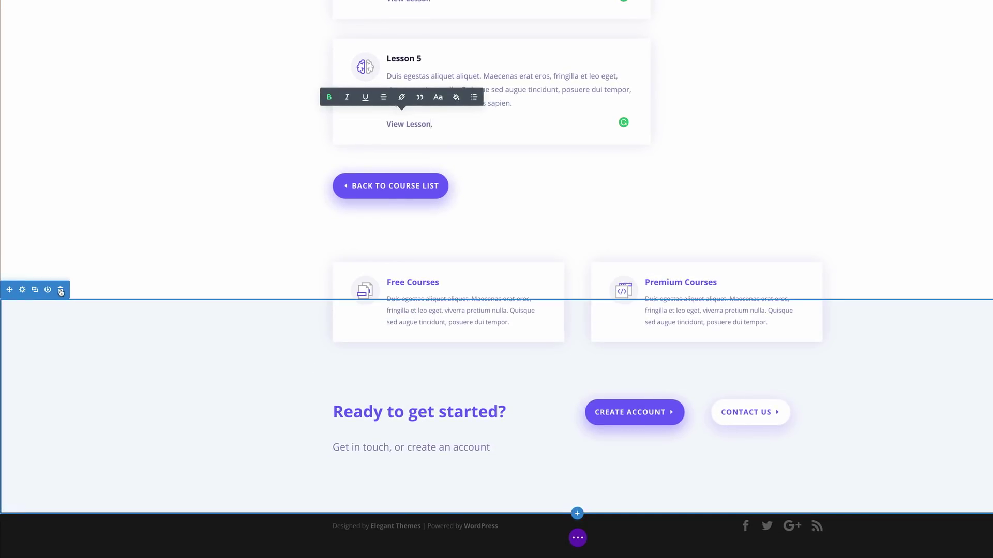
left_click(60, 290)
- Check the edited page from end to end, save it and exit the visual builder
scroll(257, 291, "up", 7)
scroll(257, 291, "down", 6)
scroll(257, 291, "up", 7)
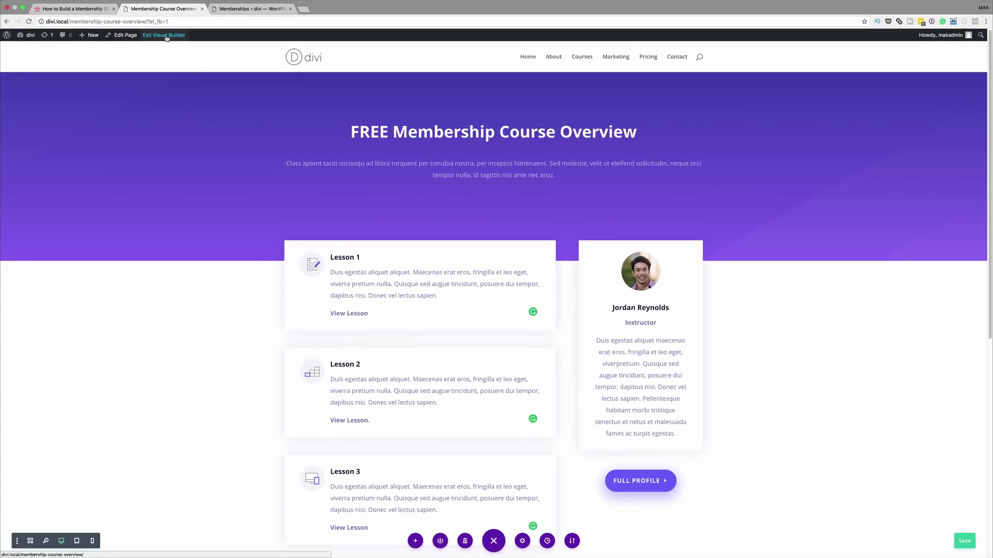
left_click(167, 37)
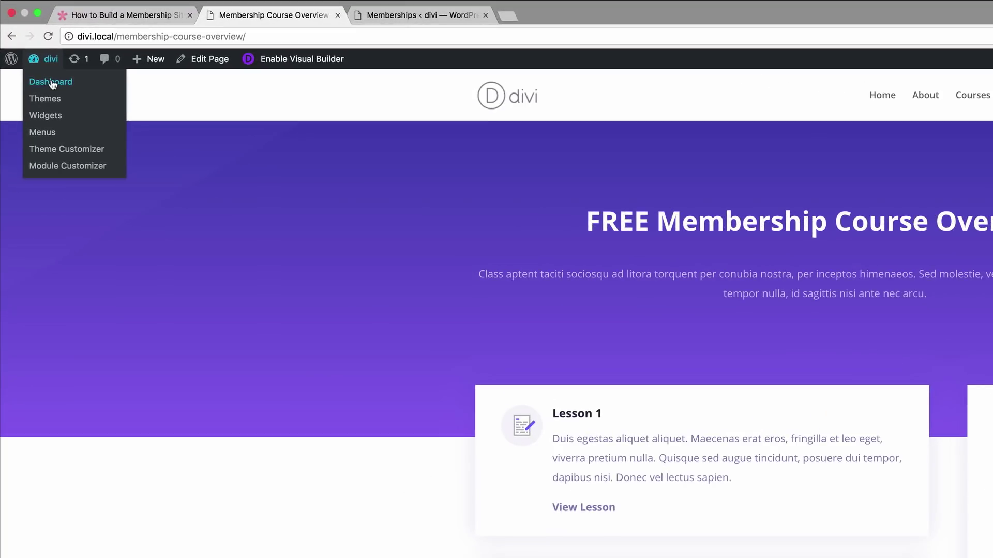
- Return to the site's dashboard, add a new page titled "Free course lesson 1" and switch it to the Divi Builder
left_click(32, 50)
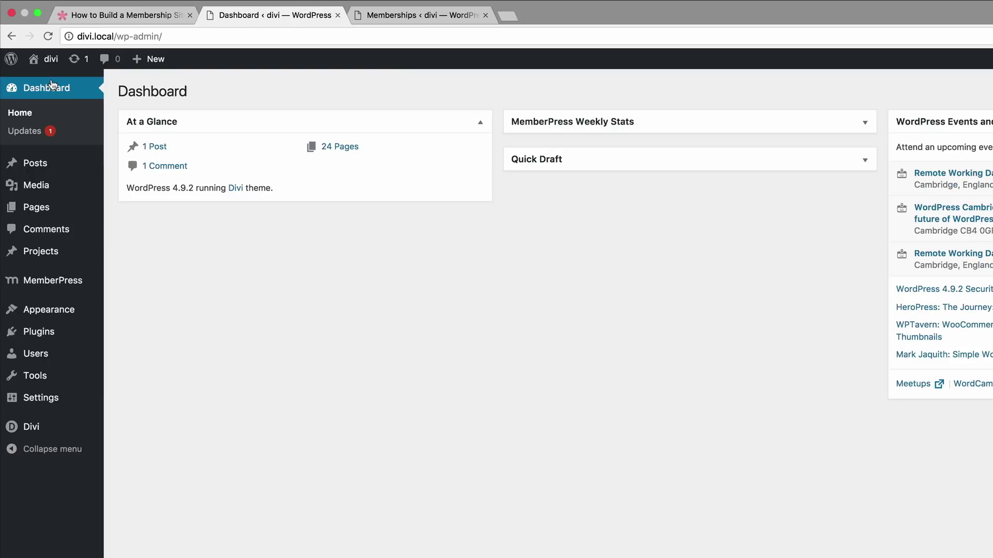
mouse_move(88, 208)
left_click(128, 210)
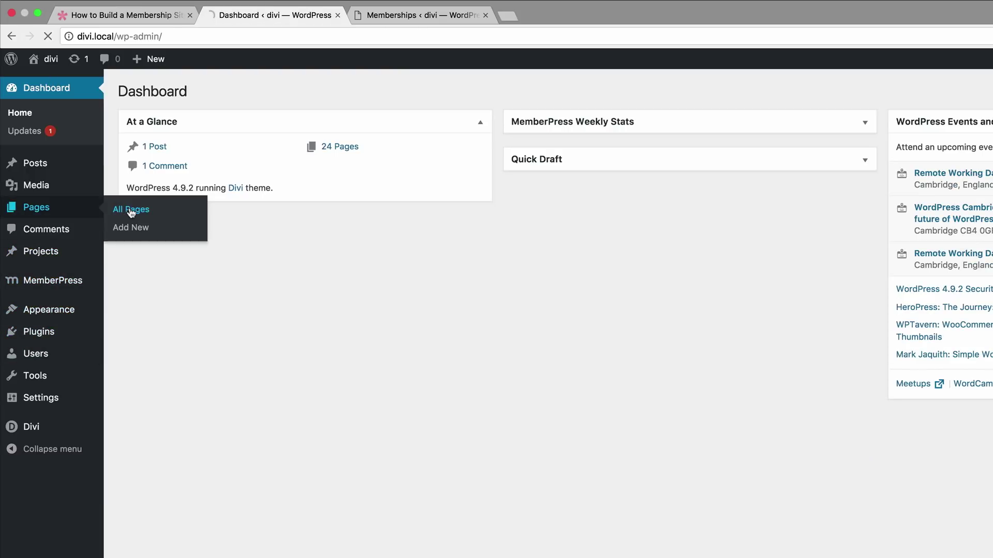
left_click(196, 94)
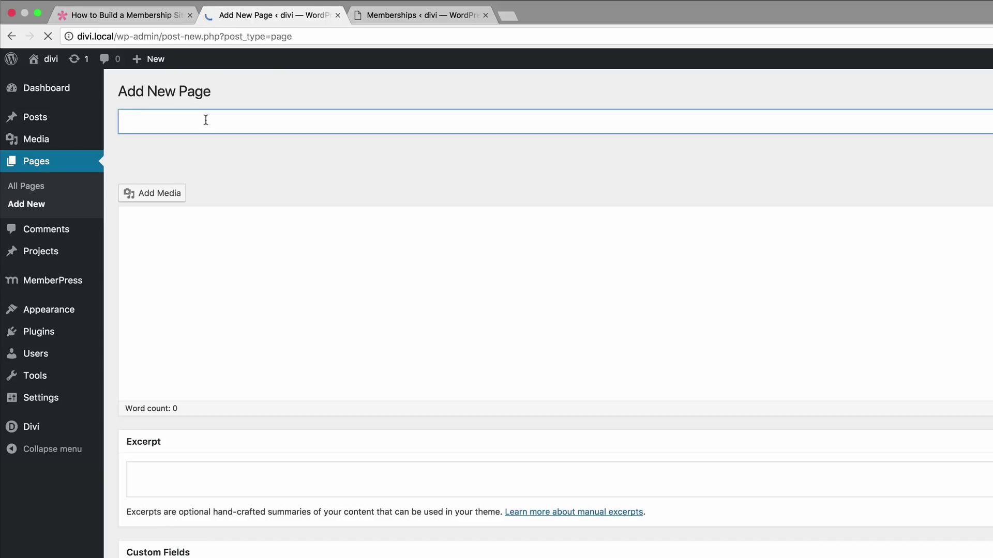
type("Free course lesson 1")
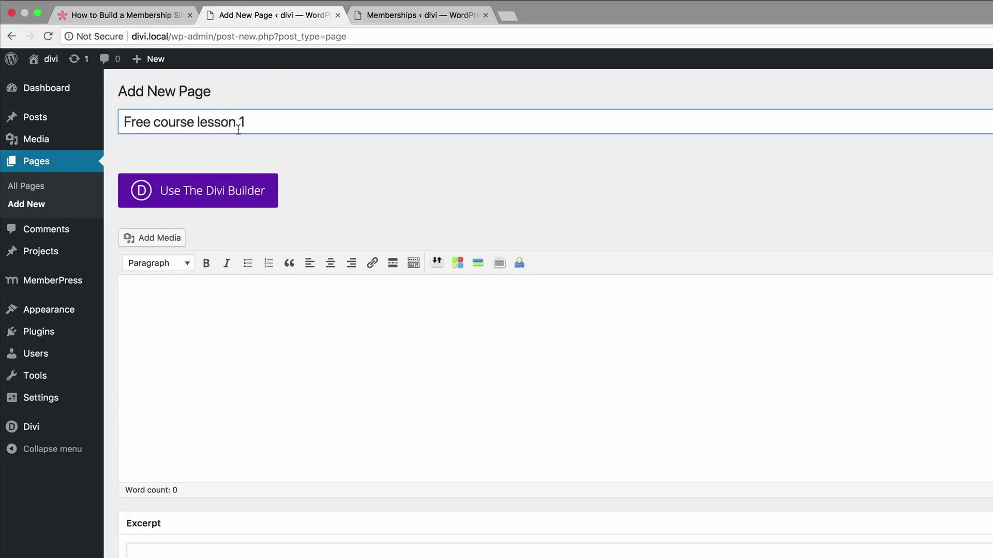
left_click(228, 193)
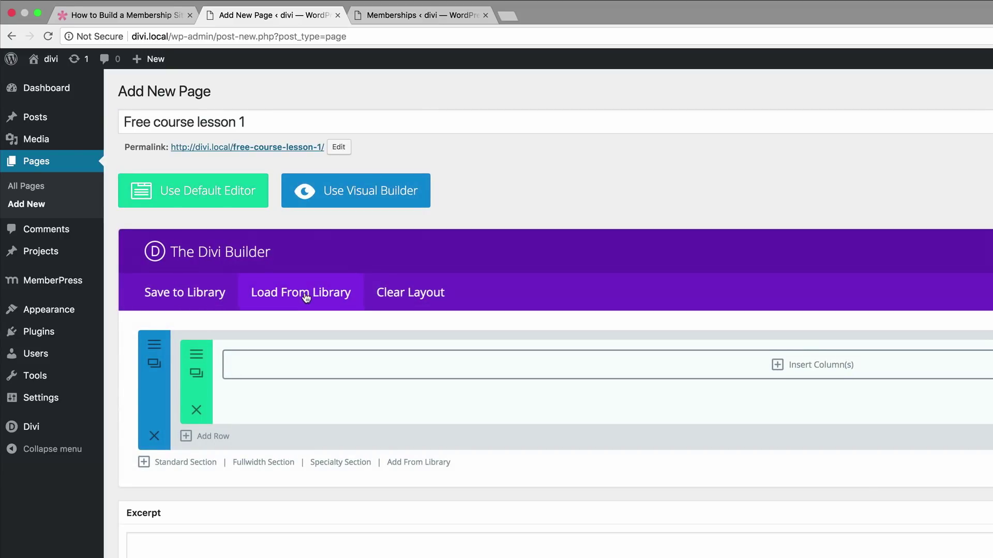
- Replace the page's content with the saved Coding Course layout from the library and publish the page
left_click(318, 287)
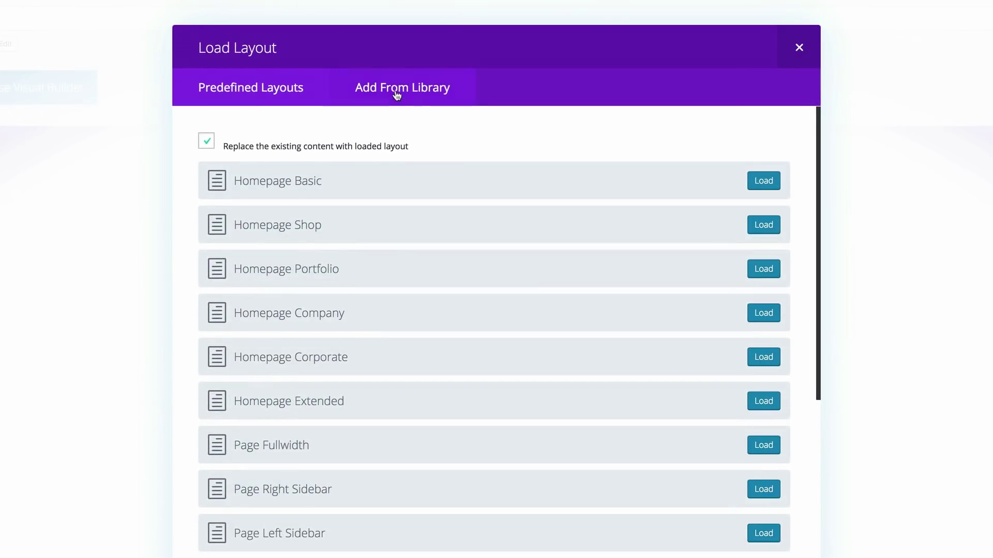
left_click(398, 94)
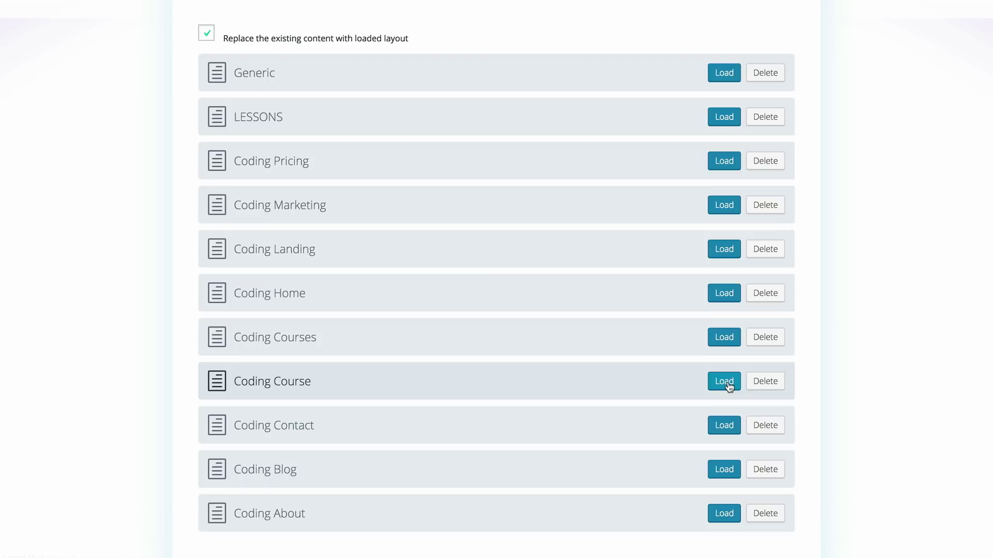
left_click(724, 383)
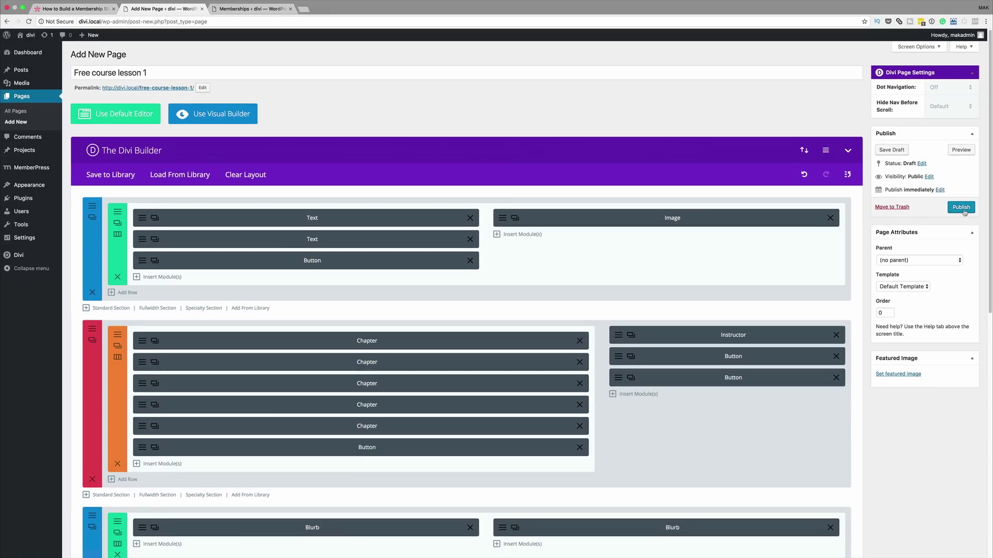
left_click(961, 208)
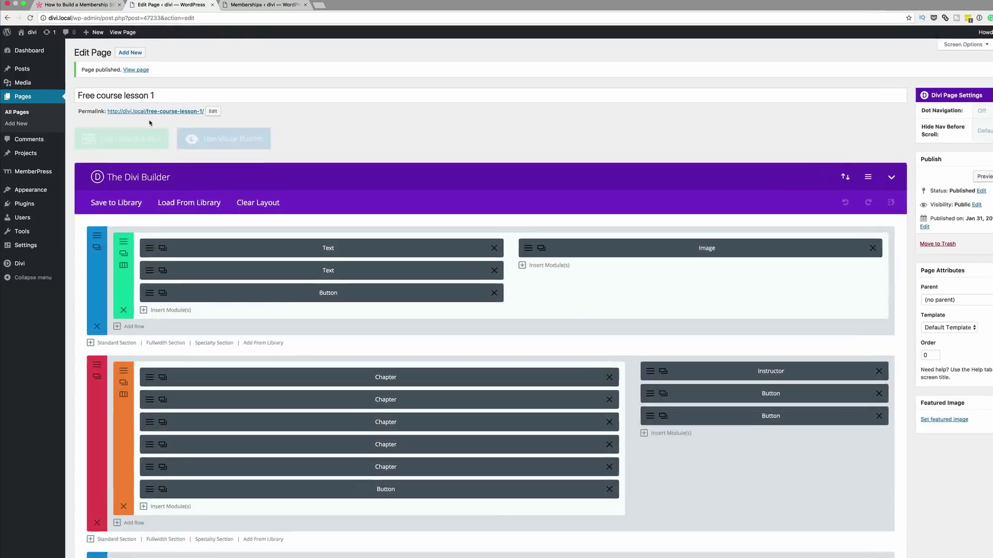
- Open the page in the visual builder and replace the "UX Design" heading and its duration with "Free Course Lesson 1"
left_click(233, 139)
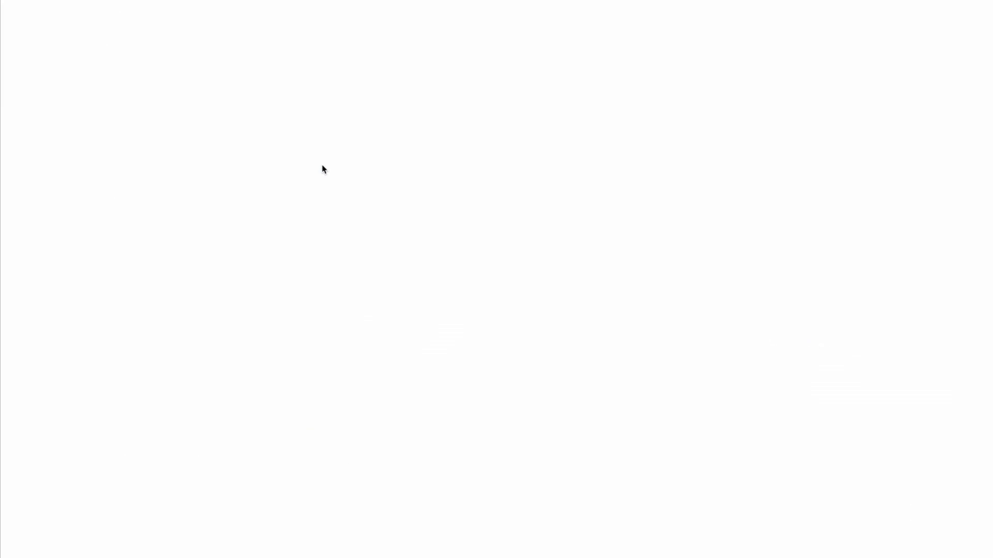
left_click(181, 92)
left_click_drag(171, 92, 290, 94)
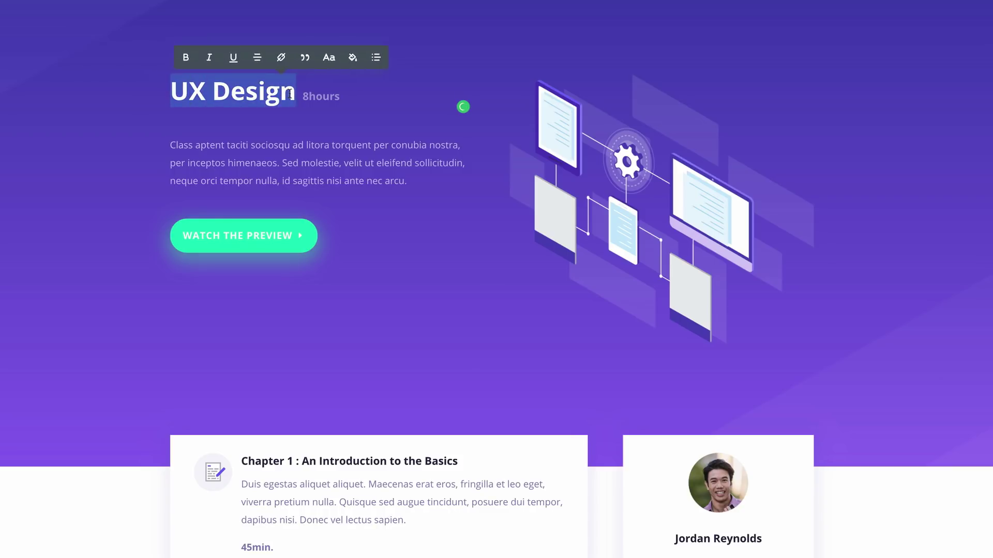
type("Free Course Lesson")
type("1")
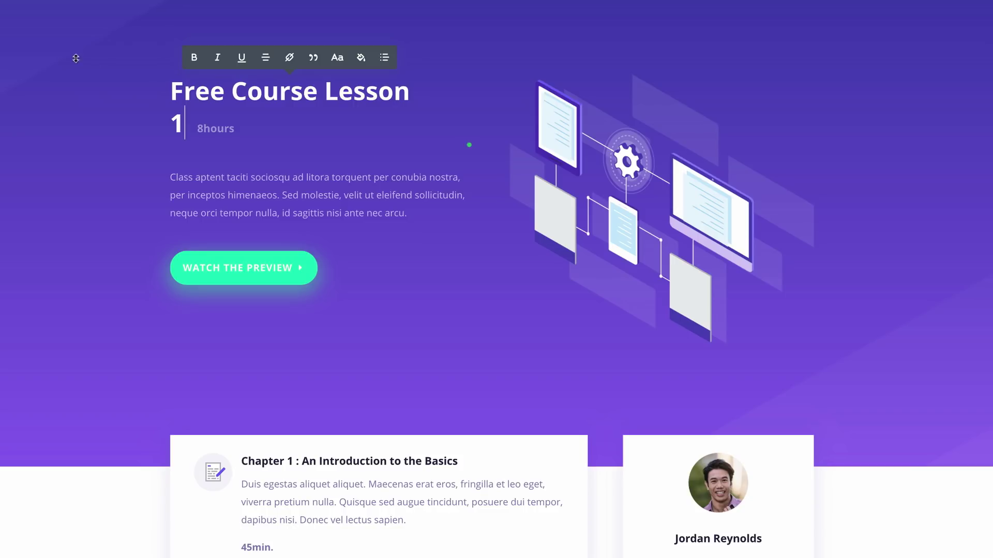
- Delete the header row's illustration and "Watch the Preview" button and change the row to a single-column layout
mouse_move(638, 118)
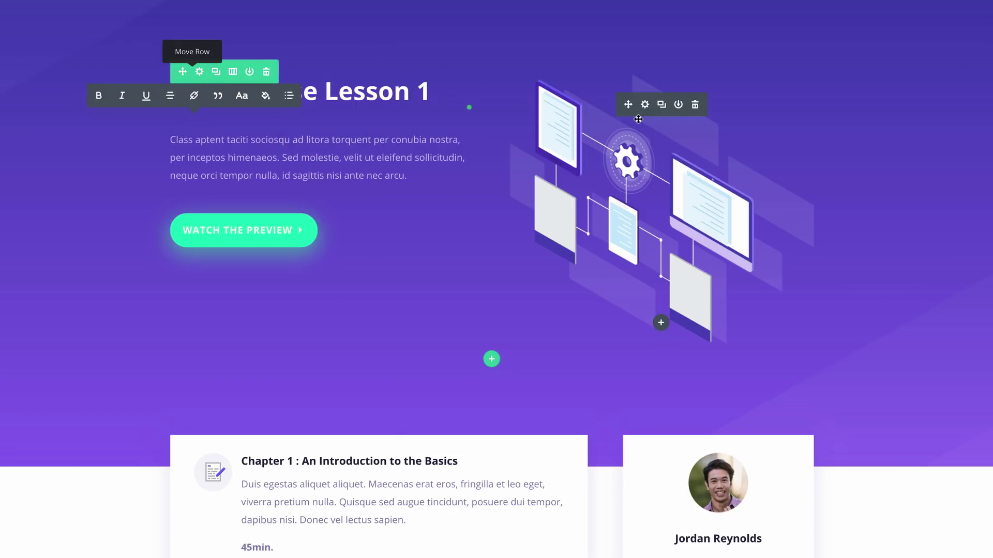
left_click(695, 105)
mouse_move(310, 228)
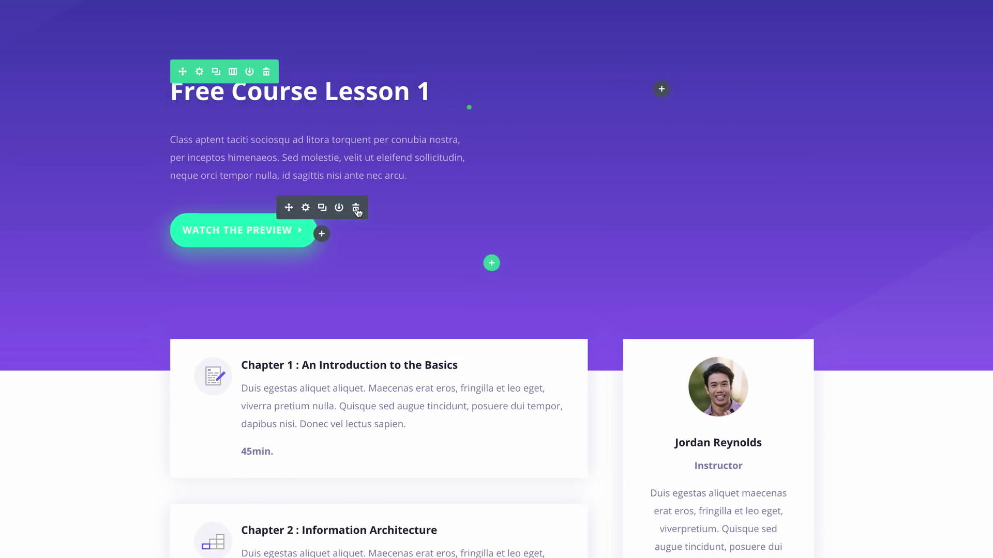
left_click(356, 208)
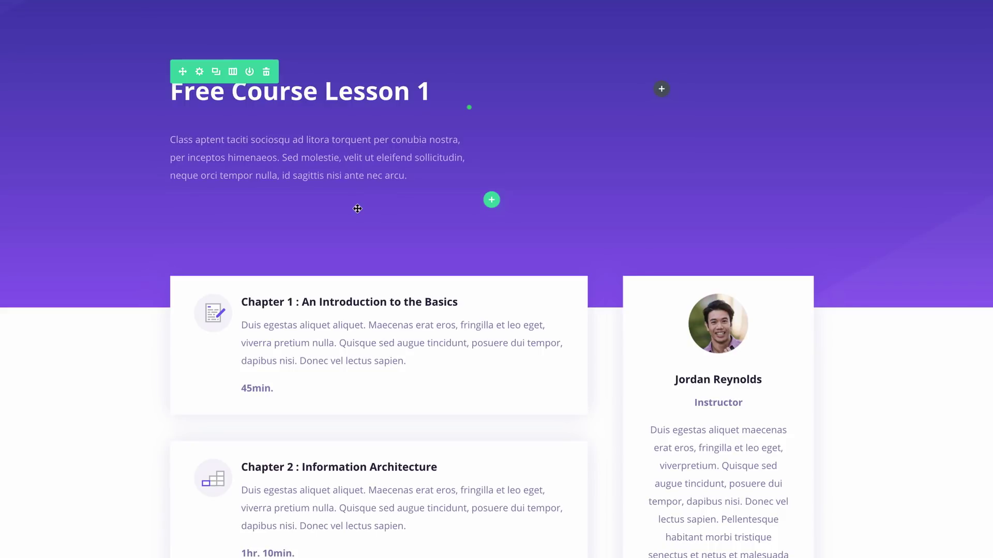
left_click(233, 72)
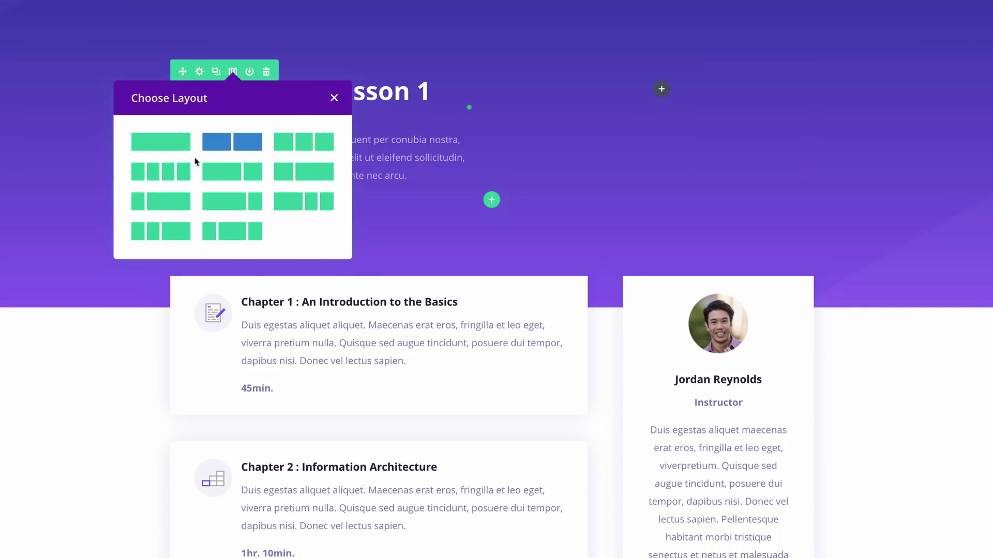
left_click(160, 147)
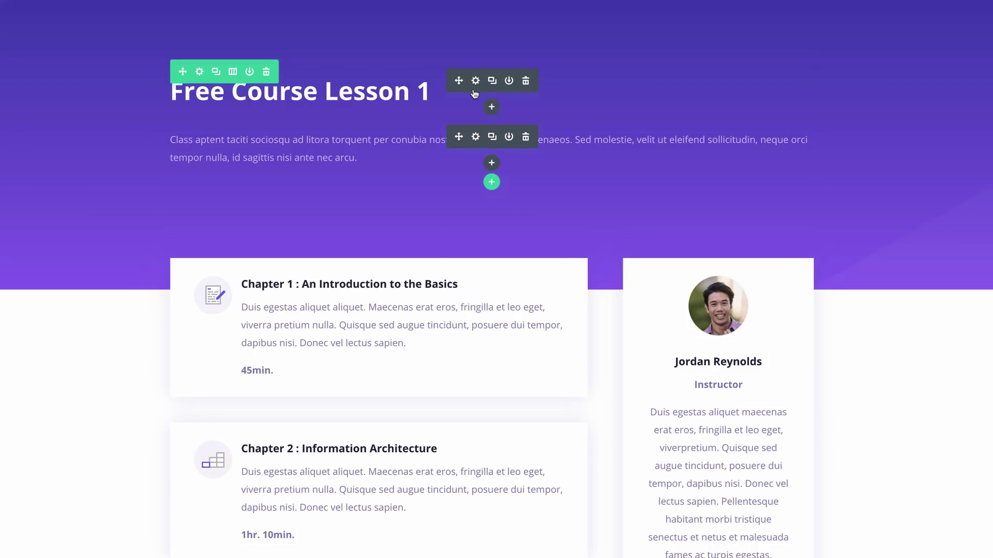
- Set the text orientation of the "Free Course Lesson 1" heading to centered and save the module settings
left_click(476, 81)
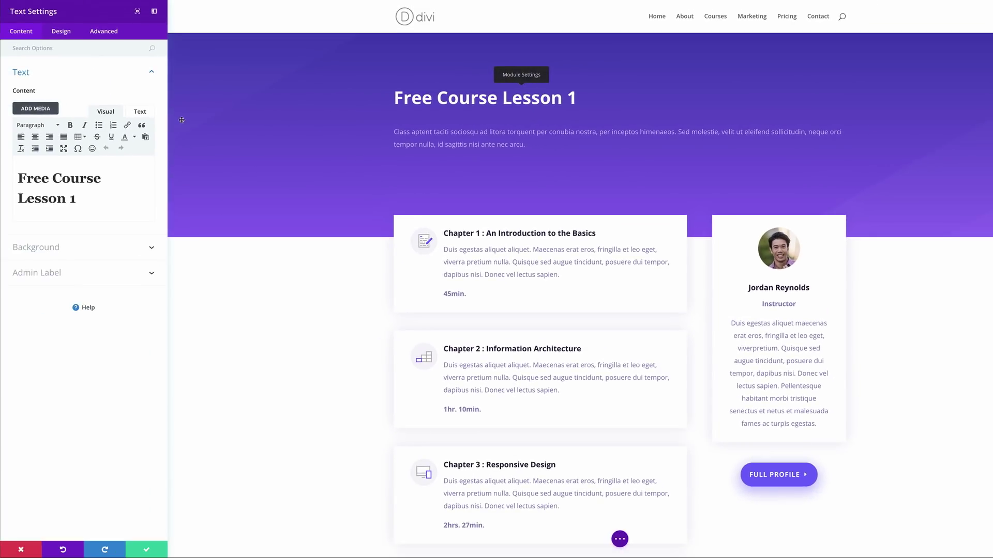
left_click(62, 32)
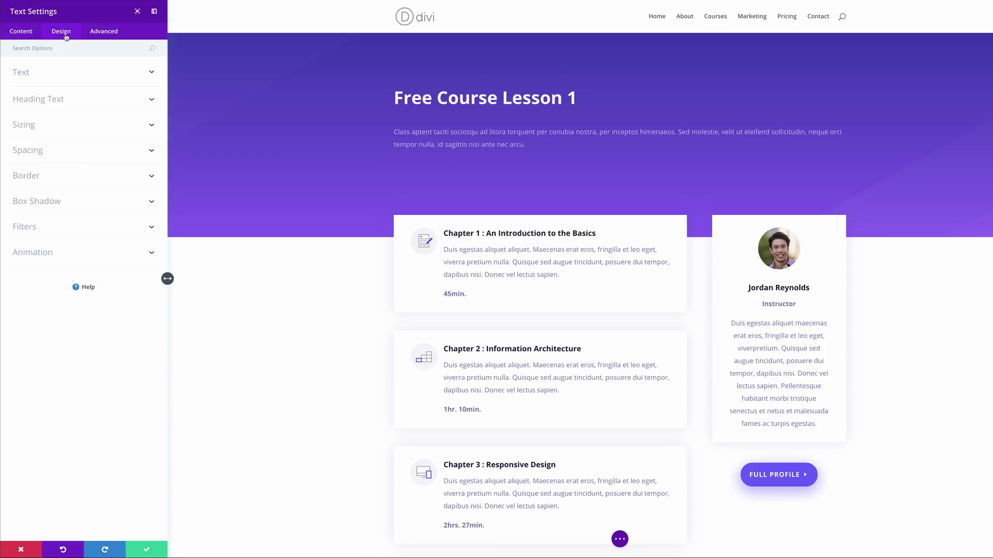
left_click(25, 77)
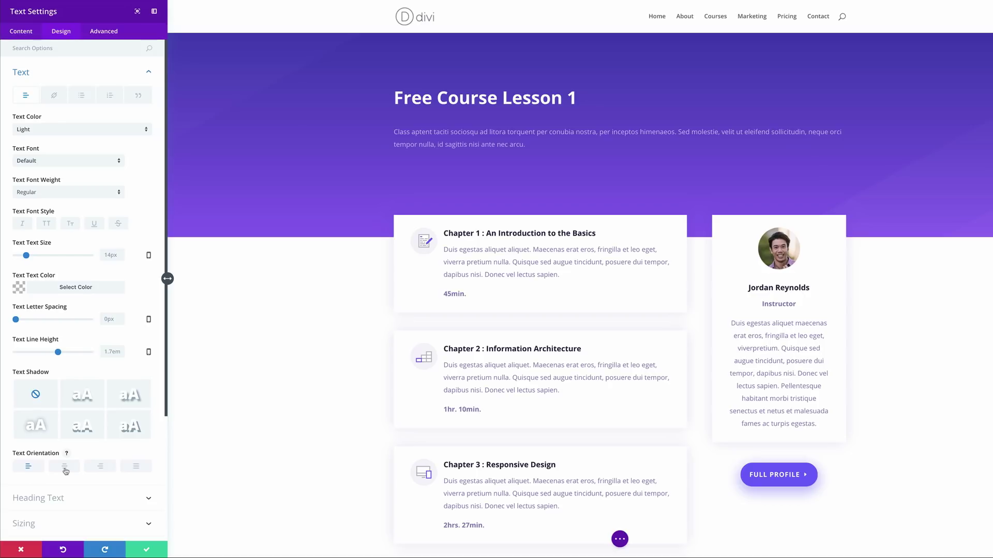
left_click(66, 472)
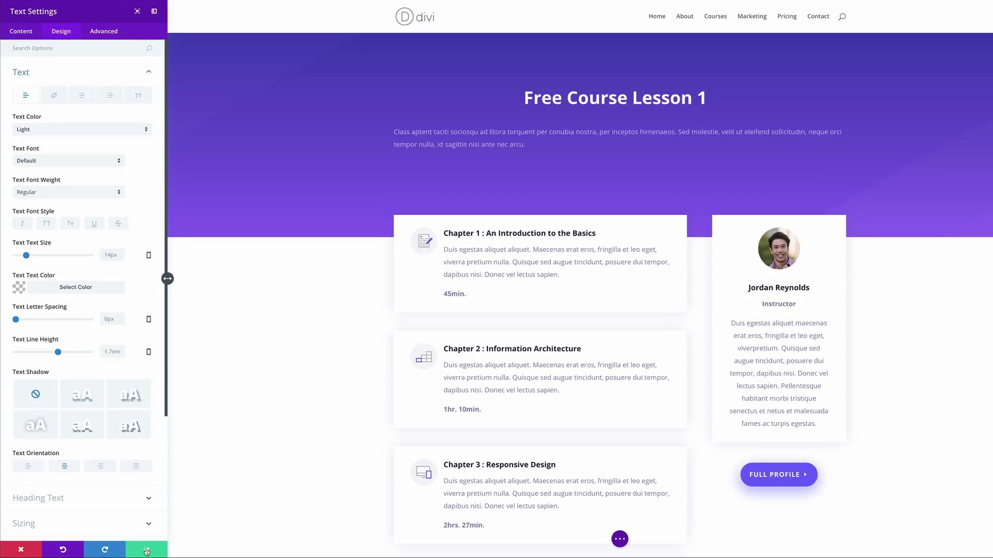
left_click(146, 552)
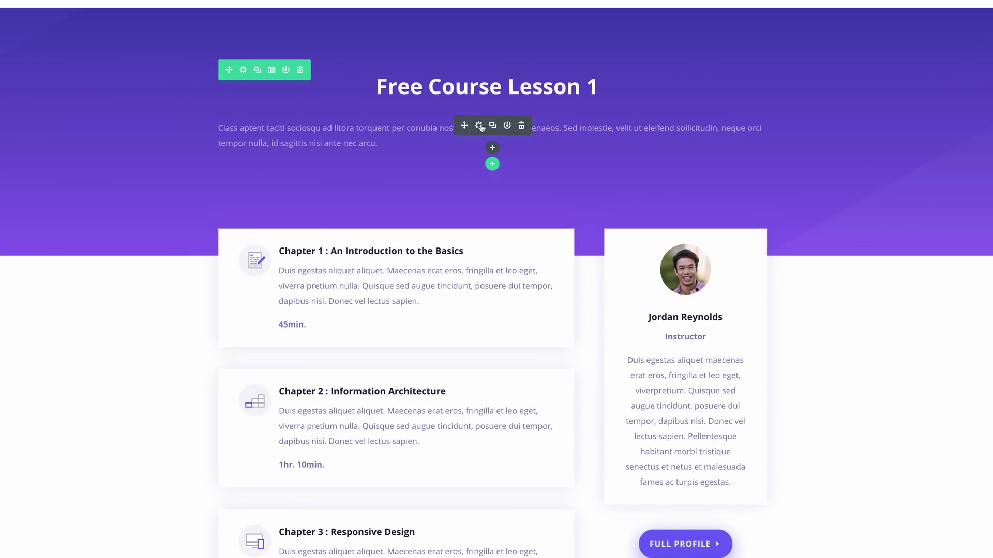
- Center the description paragraph below the page heading and save its module settings
left_click(480, 128)
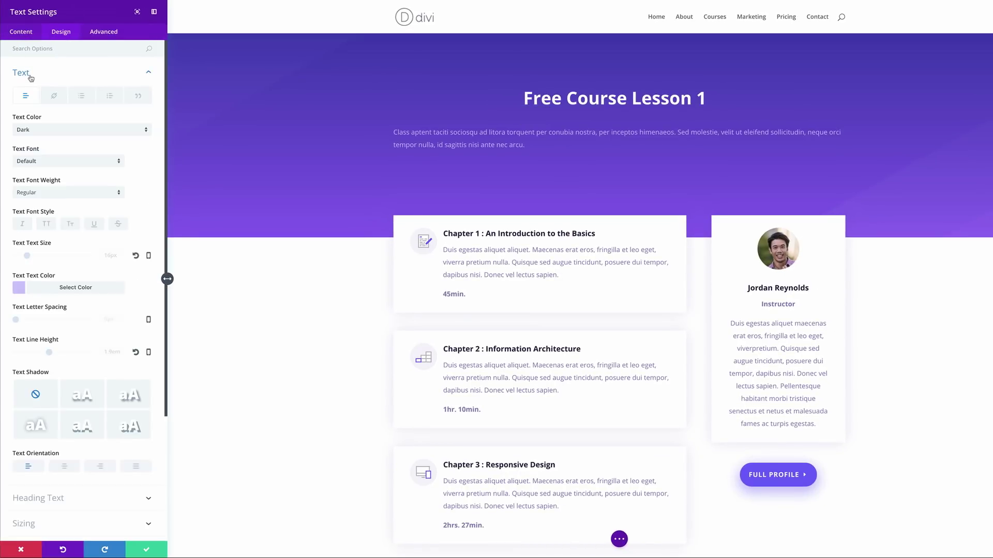
left_click(68, 468)
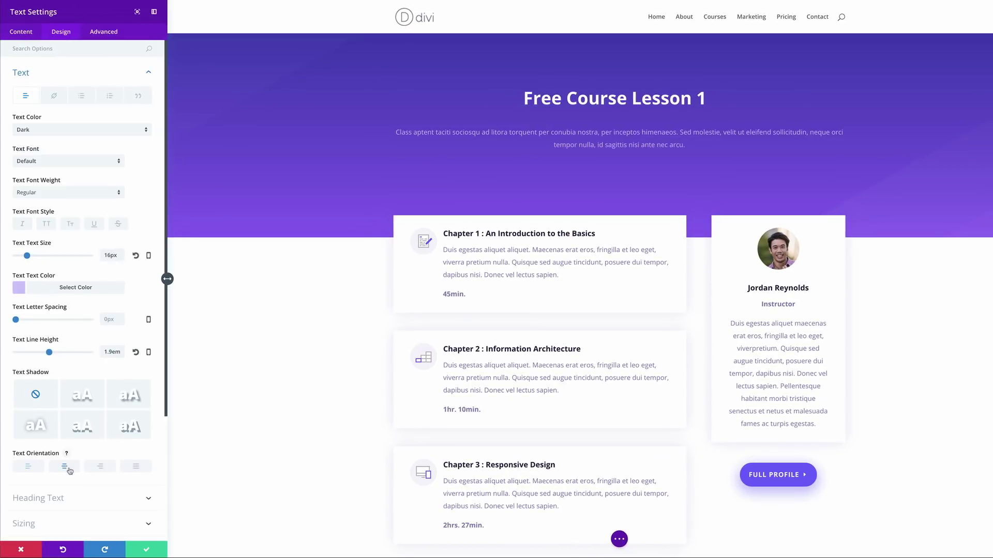
left_click(146, 550)
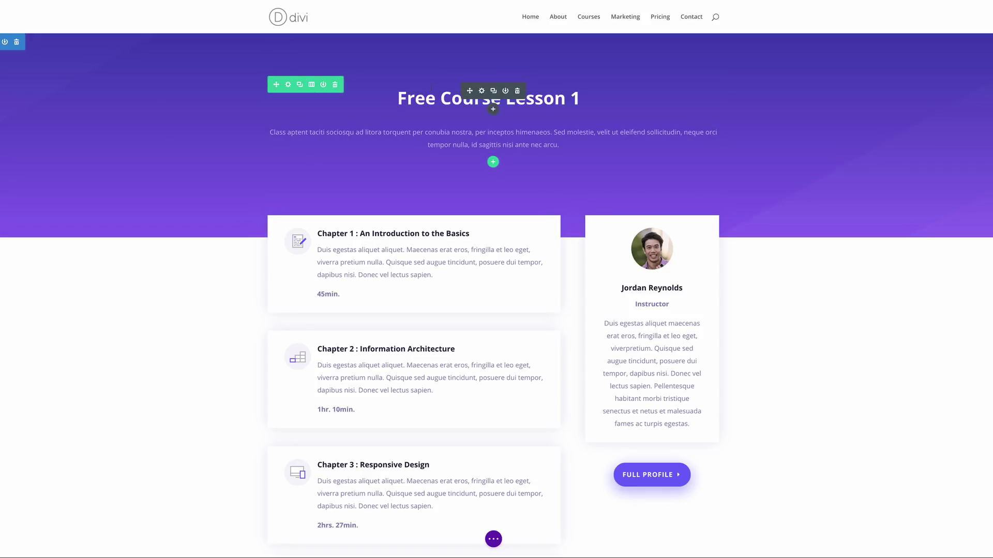
double_click(575, 98)
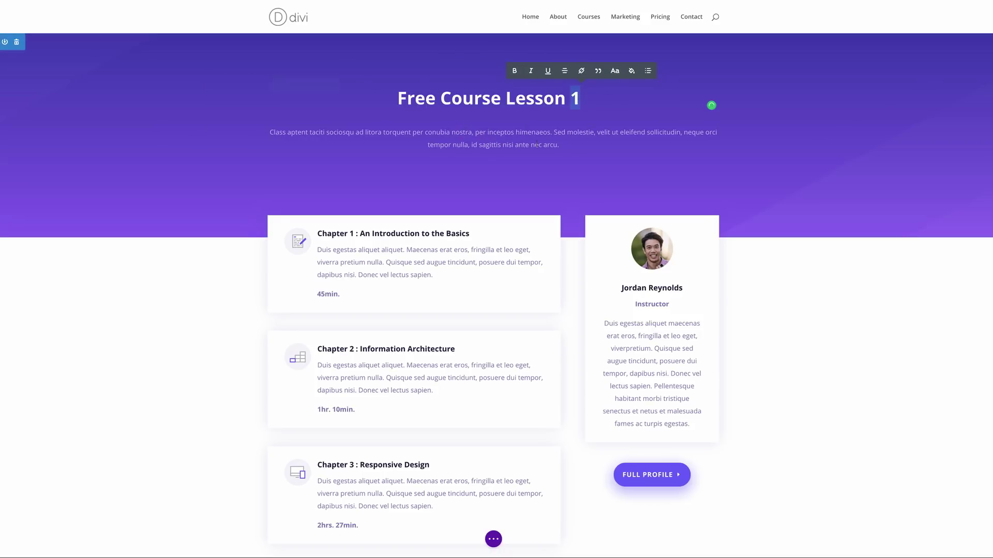
scroll(190, 328, "down", 3)
scroll(189, 328, "up", 1)
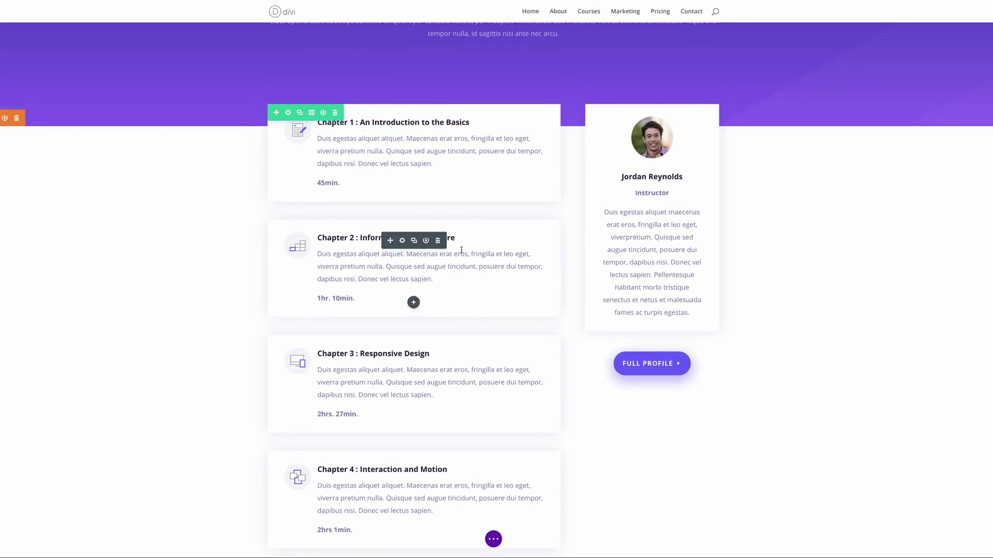
scroll(393, 243, "up", 3)
- Retitle the Chapter 1 card as "Introduction to the Basics" and remove its duration line
left_click(351, 233)
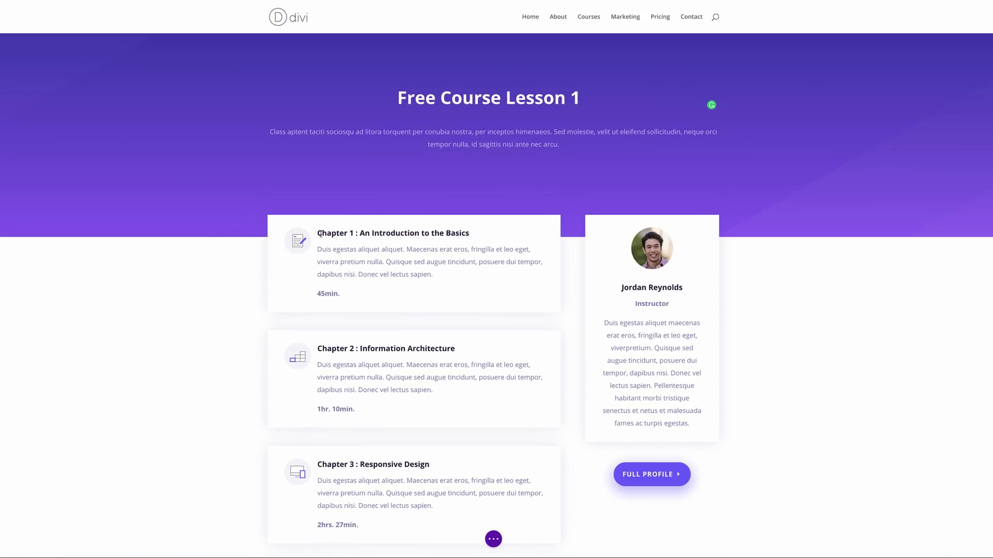
left_click_drag(317, 233, 474, 233)
type("Introduction to the Basics")
left_click_drag(346, 300, 319, 295)
key("BackSpace")
key("BackSpace")
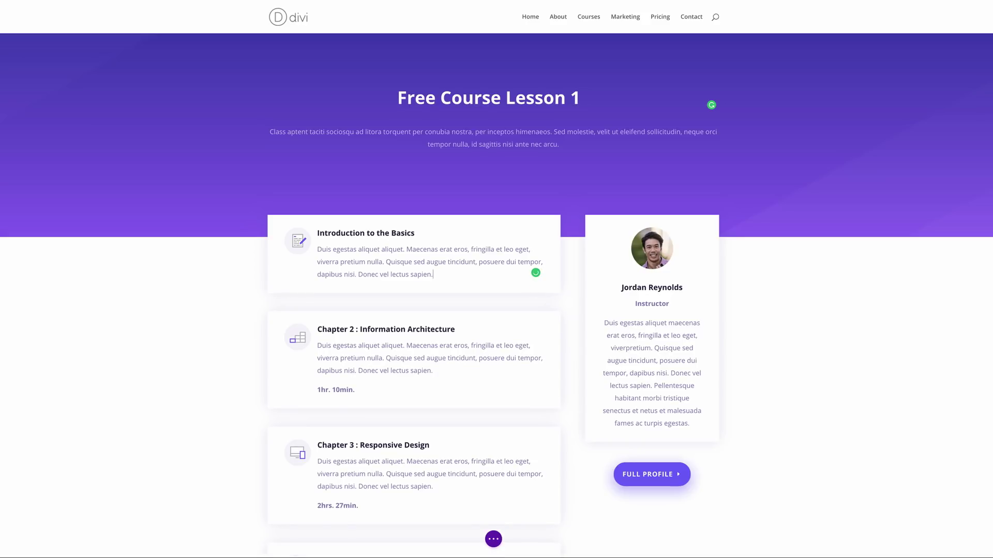
- Delete the Chapter 2 and Chapter 3 cards from the lesson content
mouse_move(411, 335)
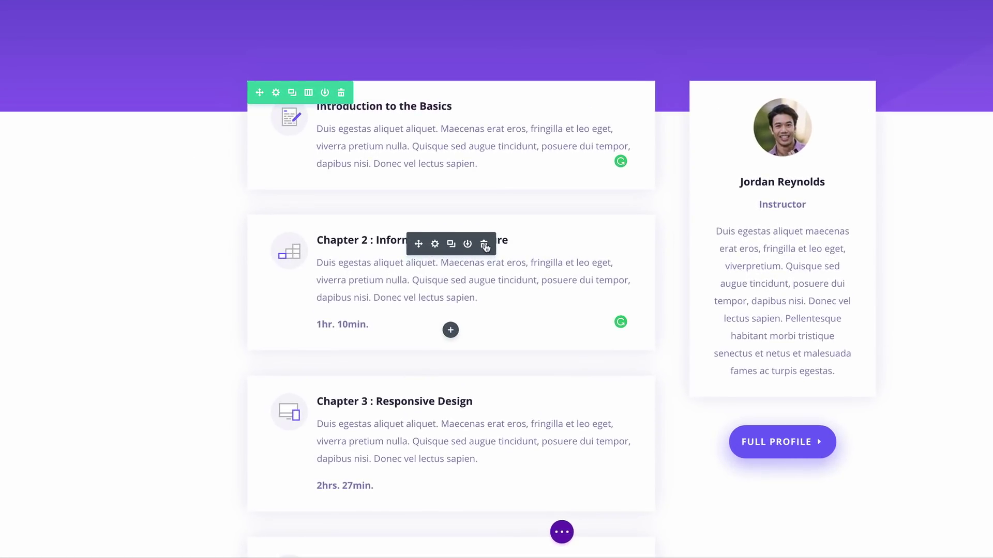
left_click(462, 286)
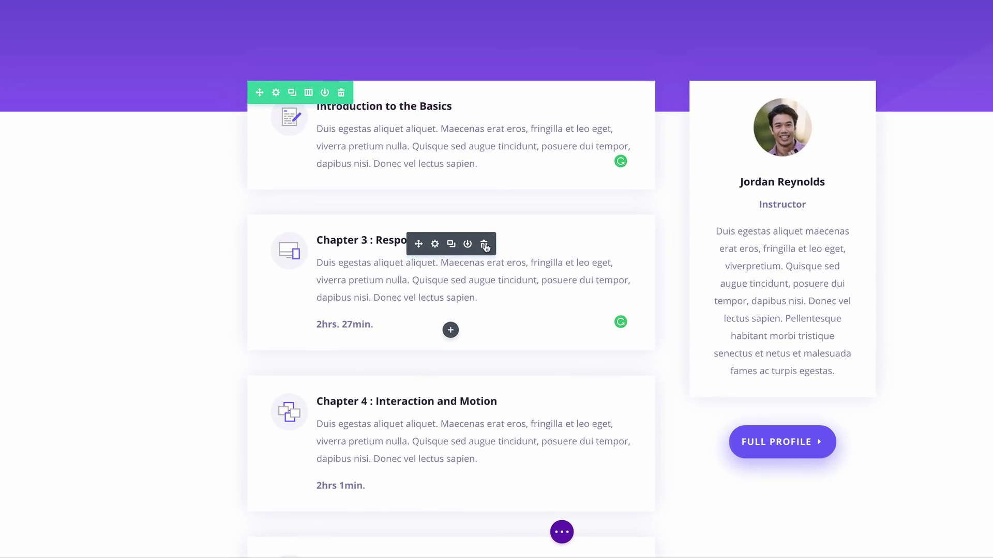
left_click(484, 245)
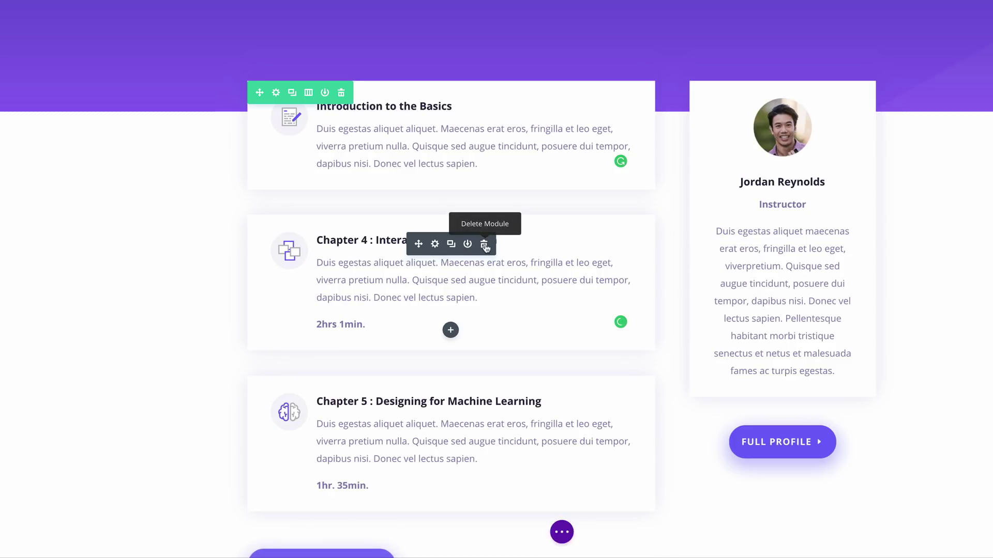
left_click(451, 331)
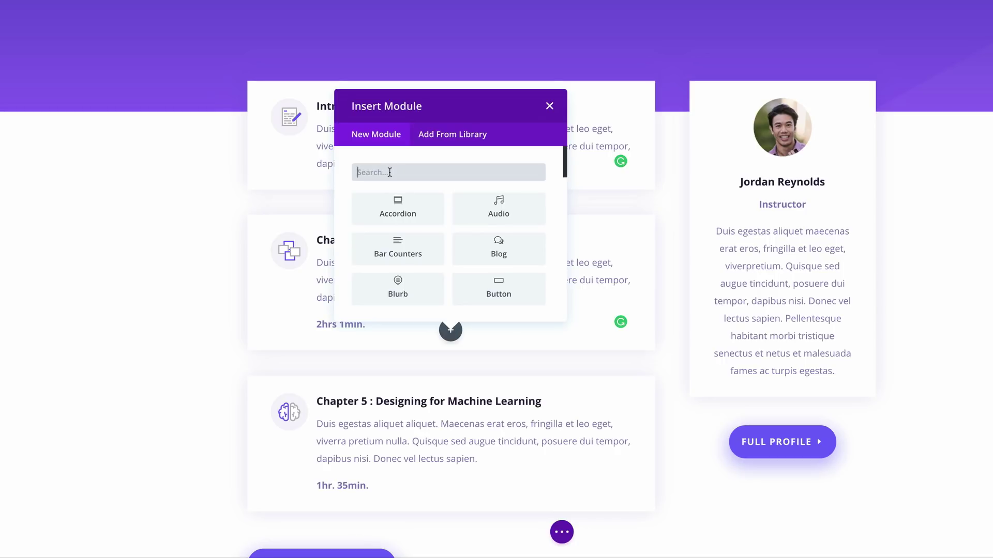
type("vide")
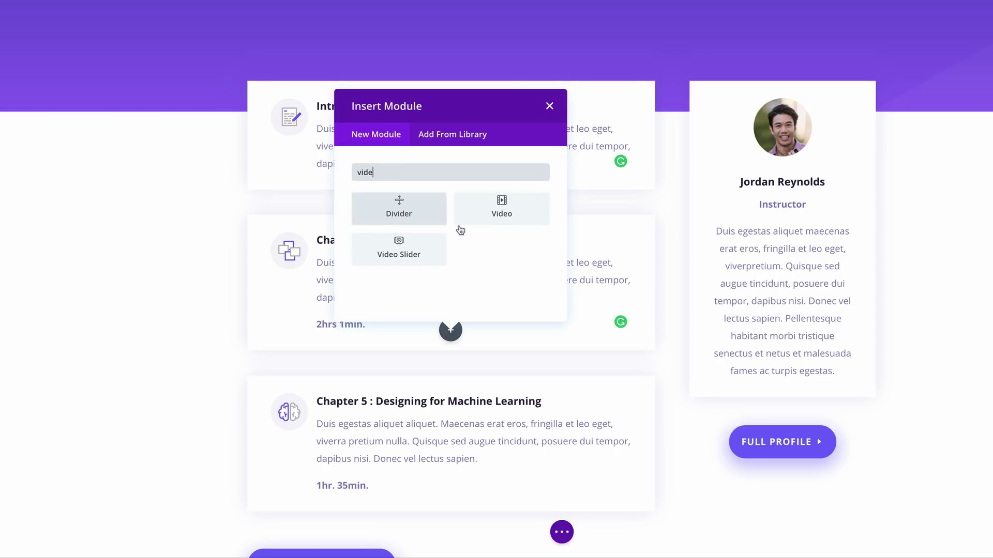
left_click(501, 204)
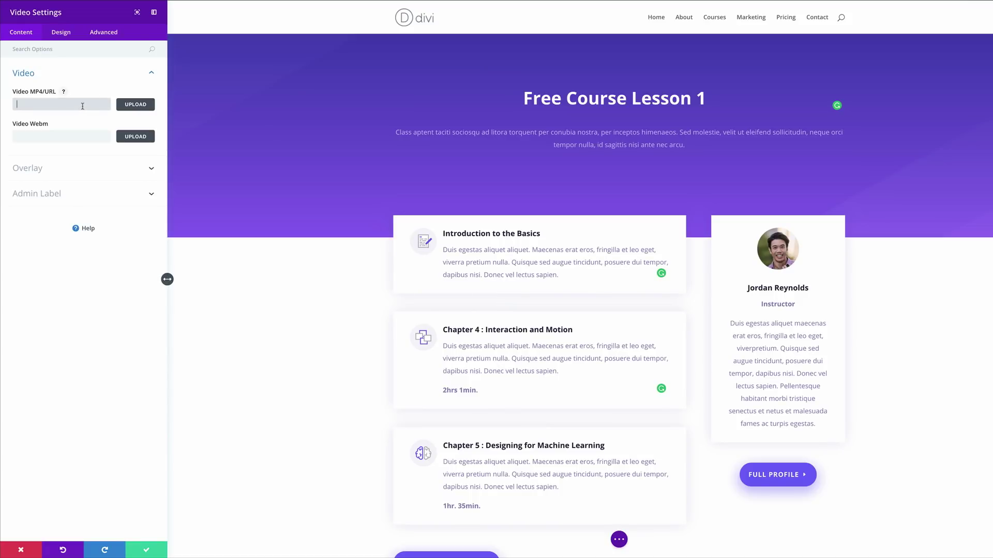
left_click(85, 105)
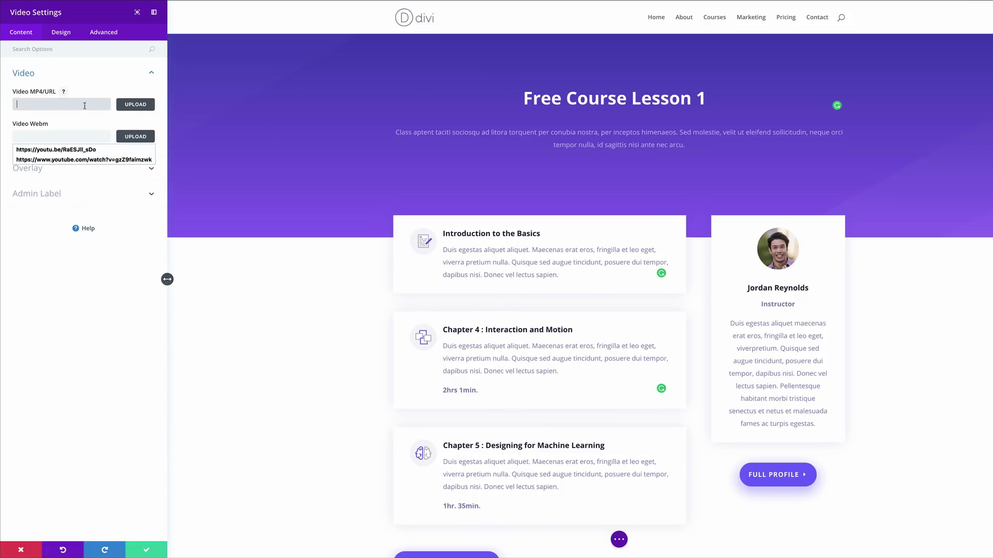
type("https://youtu.be/AclsGCaELZI")
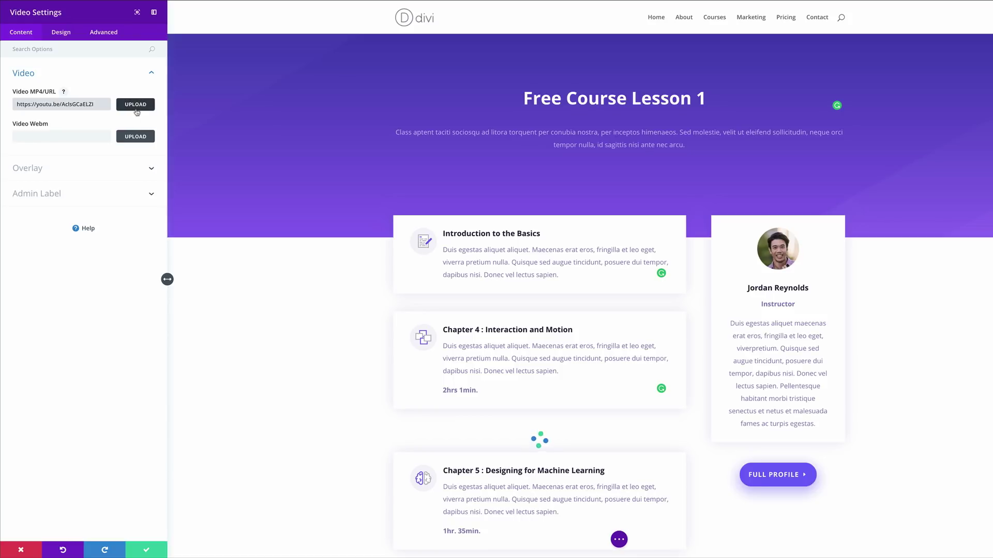
scroll(294, 341, "down", 3)
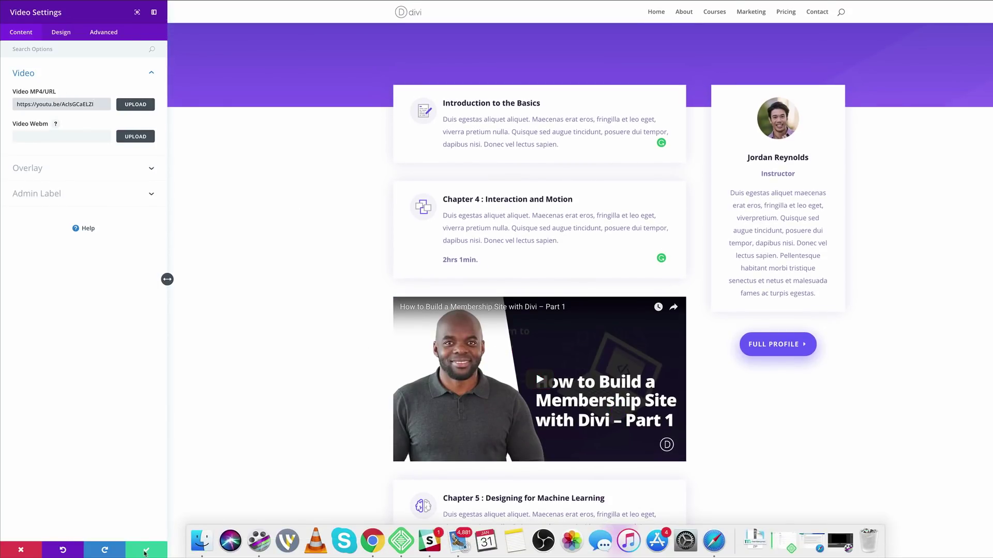
left_click(146, 551)
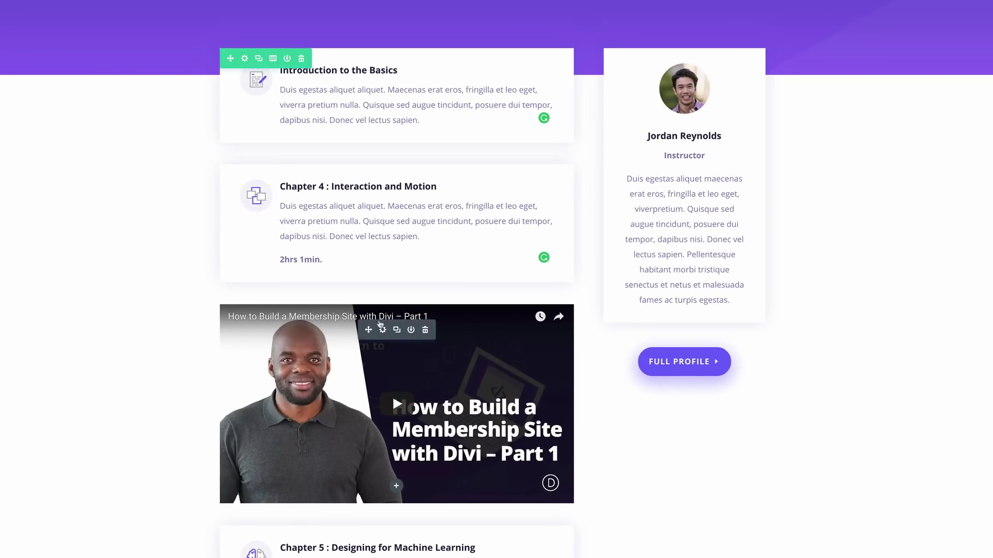
- Move the video module directly beneath the "Introduction to the Basics" card
left_click_drag(368, 330, 371, 261)
left_click(366, 174)
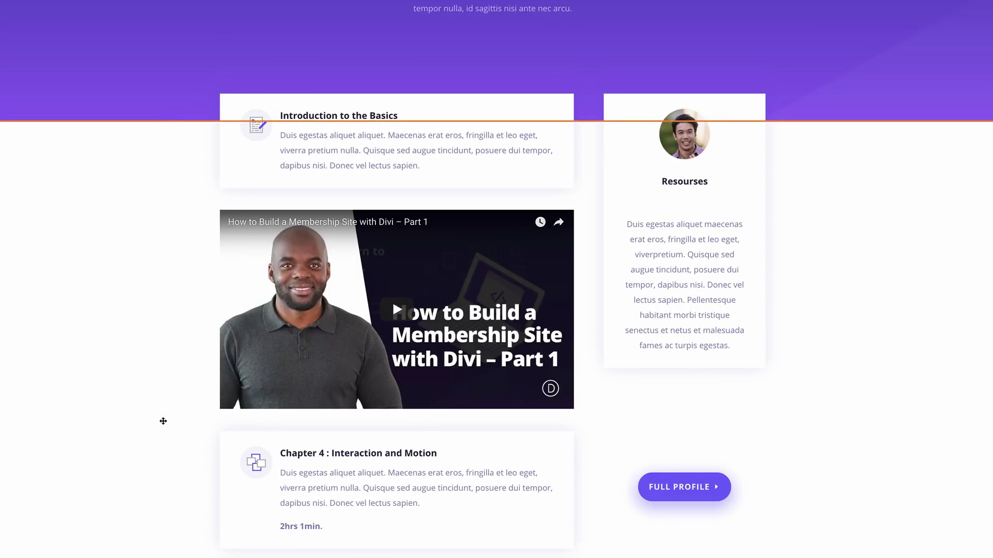
- Retitle the Chapter 4 card as "Part 2" and the Chapter 5 card as "Part 3"
scroll(162, 418, "down", 2)
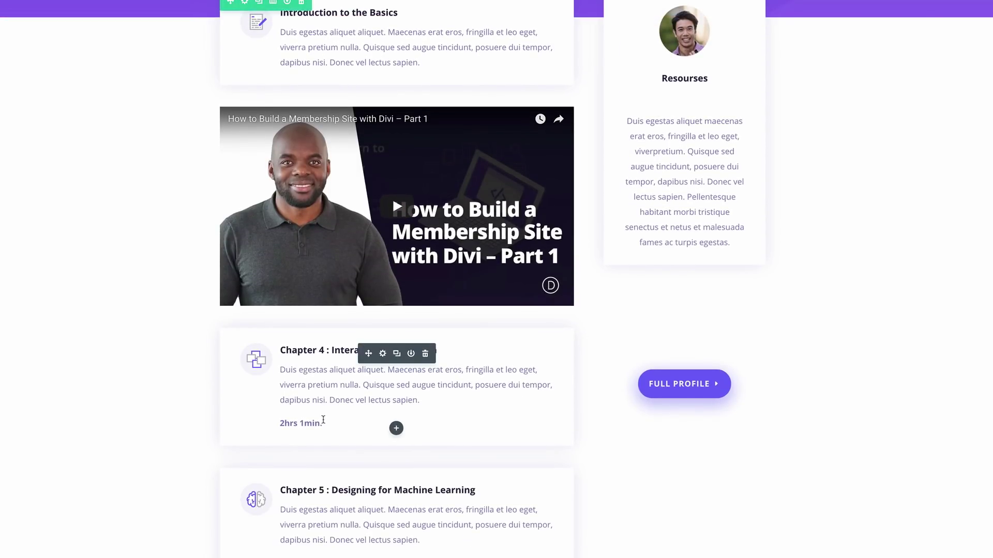
left_click(303, 349)
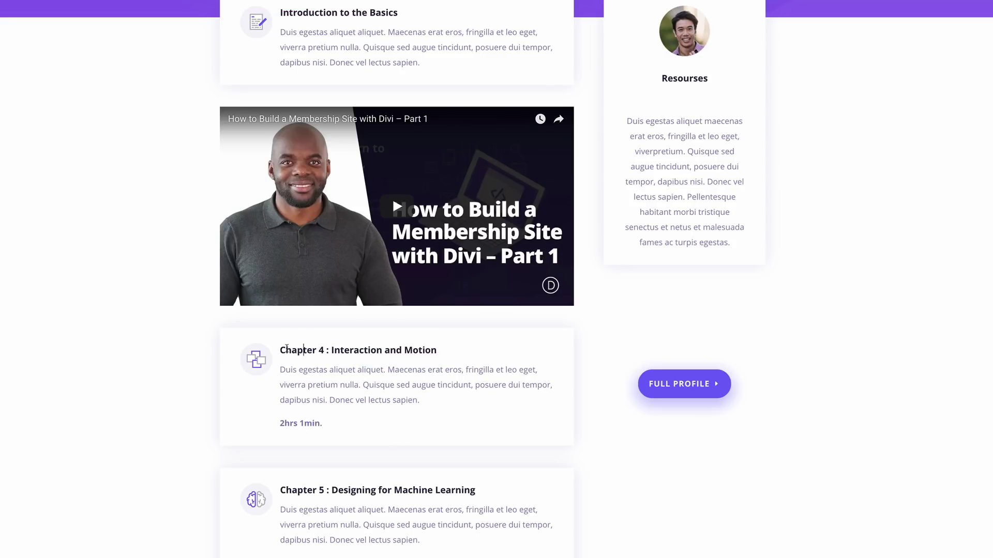
left_click_drag(282, 350, 309, 352)
type("Part 2")
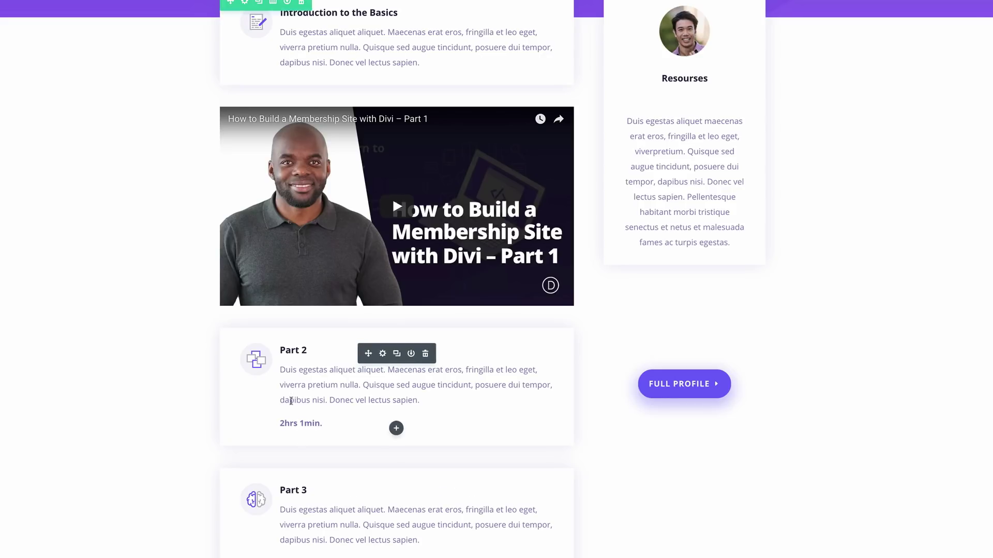
- Replace the duration lines in the Part 2 and Part 3 cards with "View Lesson."
left_click(317, 424)
left_click_drag(321, 424, 279, 424)
type("Vie")
- Delete the Free Courses and Premium Courses cards and the "Ready to get started?" section below the lesson content
scroll(134, 481, "down", 3)
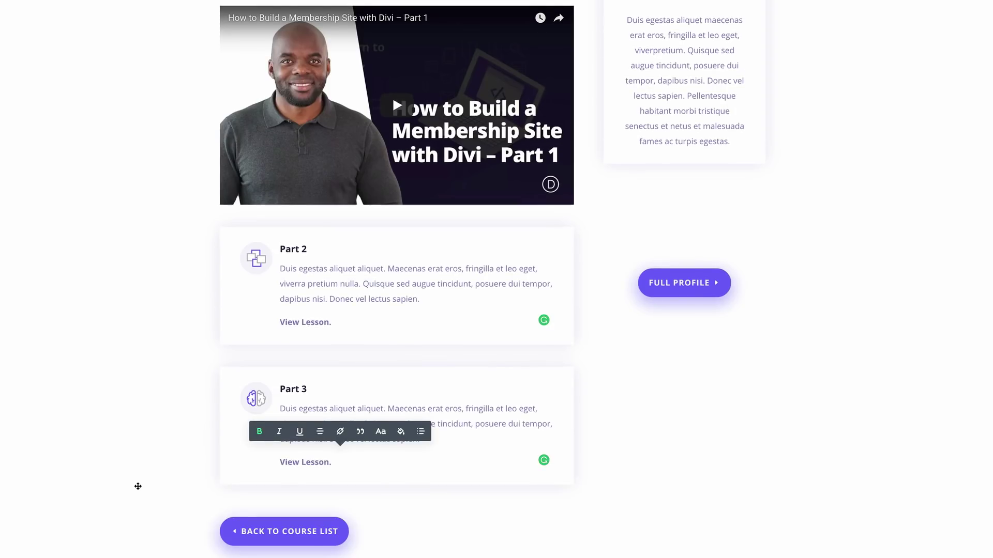
scroll(137, 396, "down", 7)
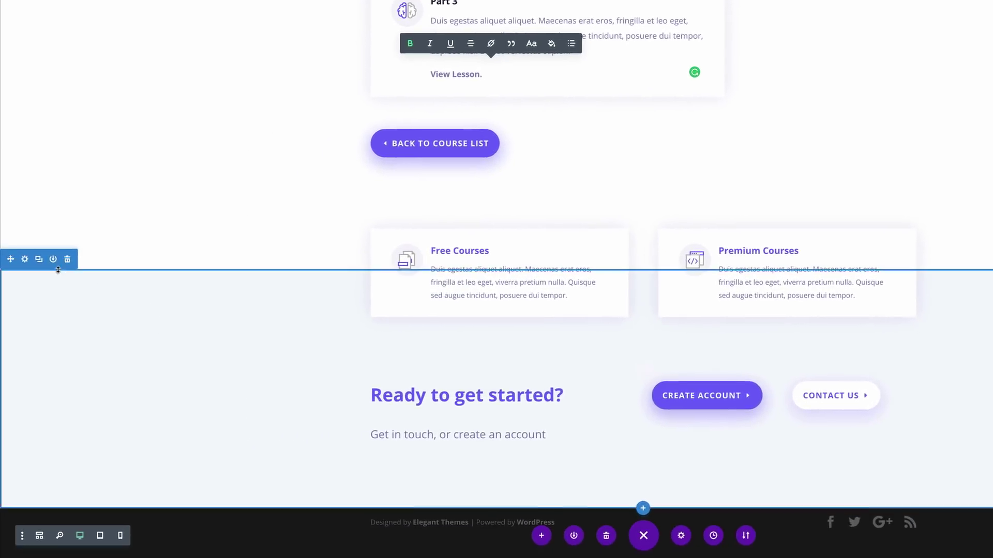
left_click(68, 262)
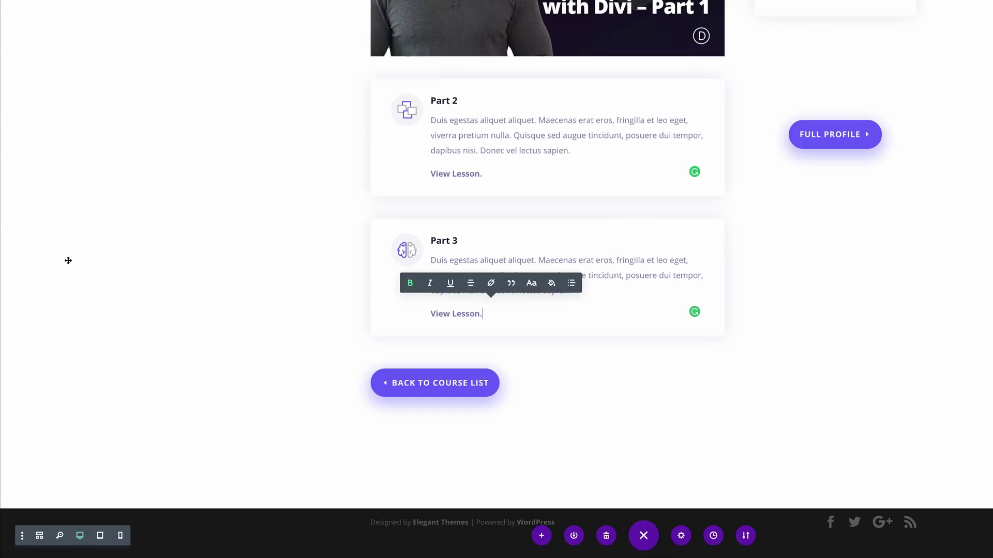
- Review the lesson page from header to lesson cards, checking the video, the resources column and the Part 2 card's "View Lesson." text
scroll(266, 343, "up", 3)
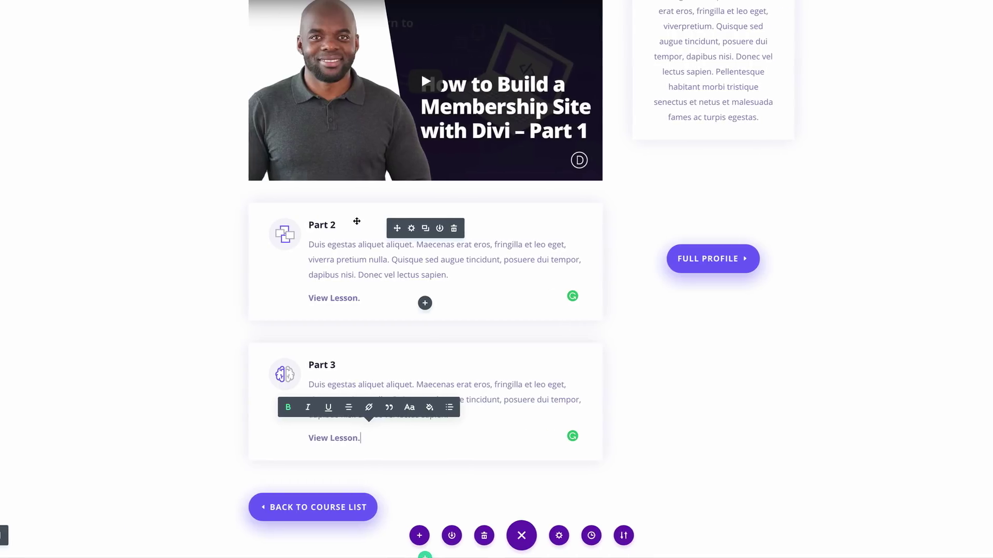
scroll(148, 314, "up", 2)
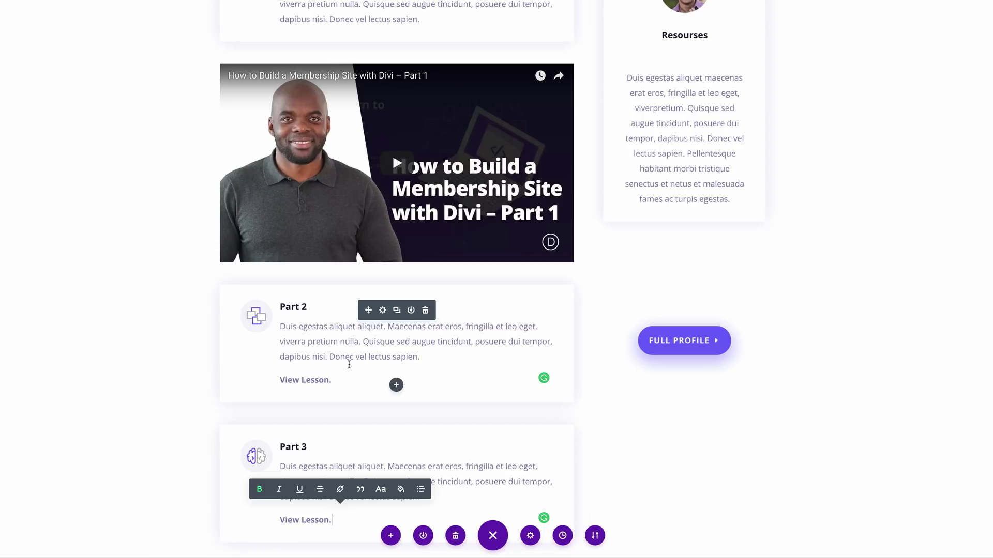
scroll(58, 352, "up", 4)
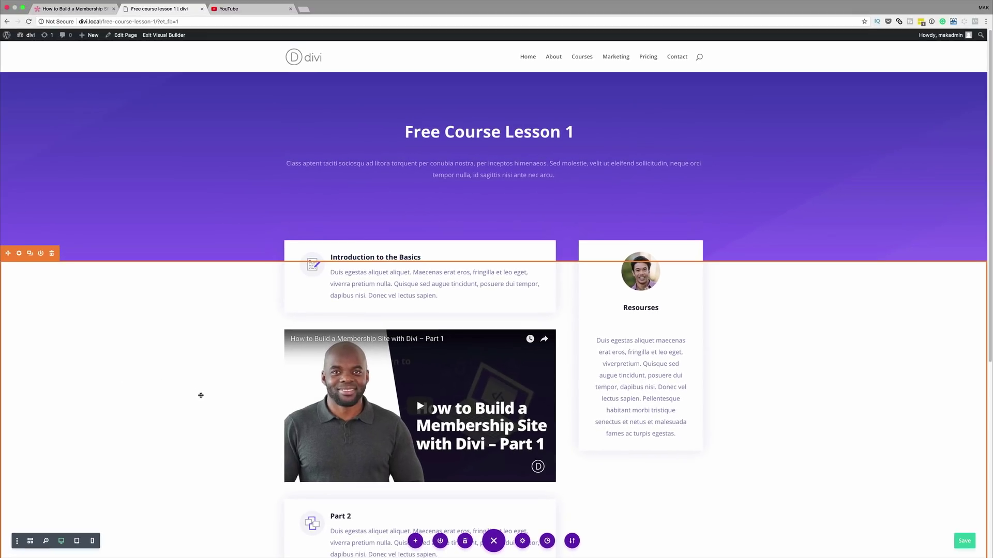
scroll(201, 396, "up", 1)
scroll(204, 399, "down", 4)
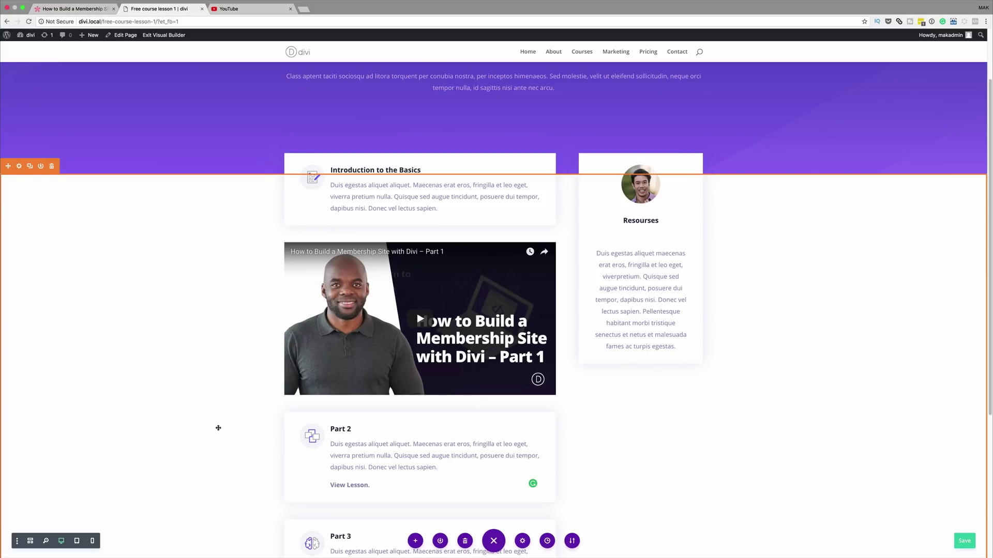
scroll(222, 434, "down", 3)
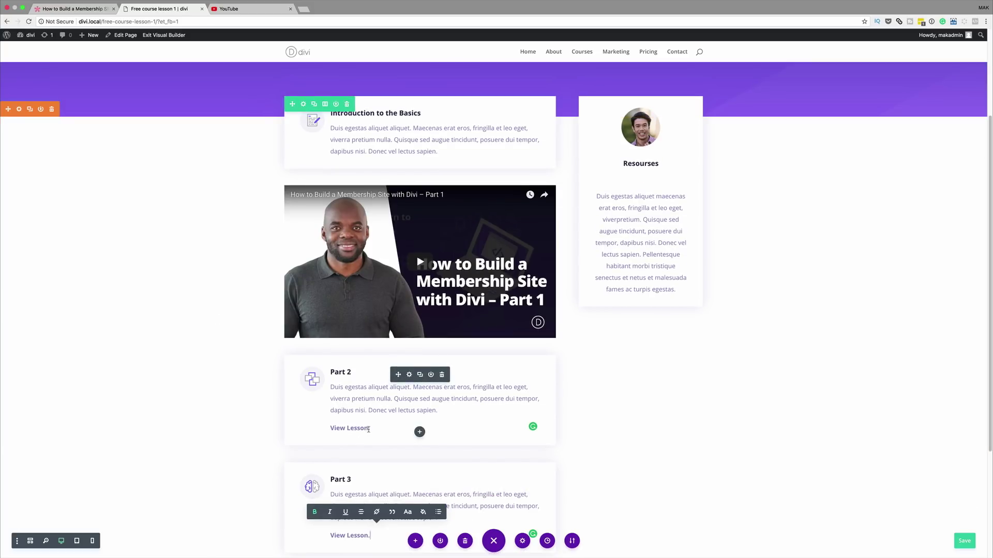
left_click_drag(371, 429, 328, 429)
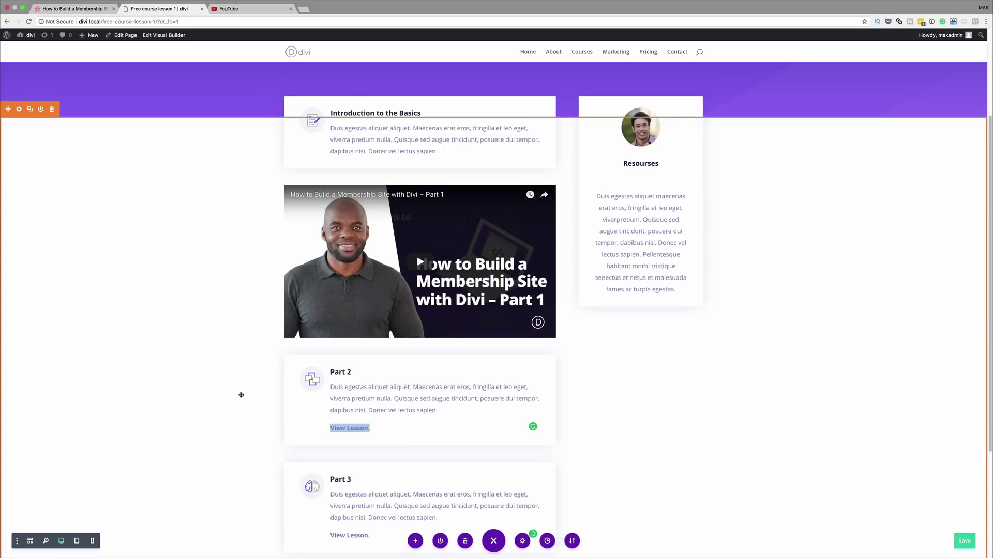
scroll(241, 395, "up", 5)
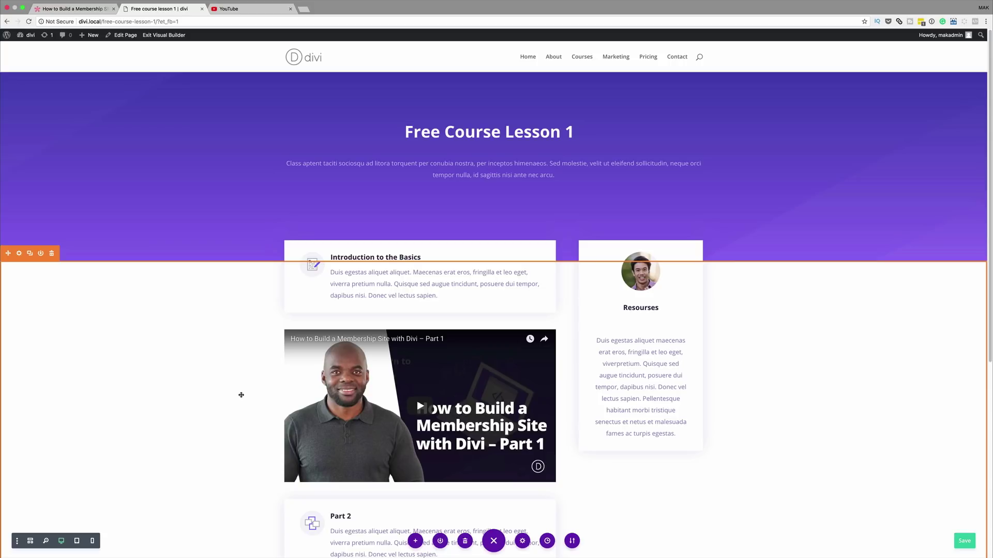